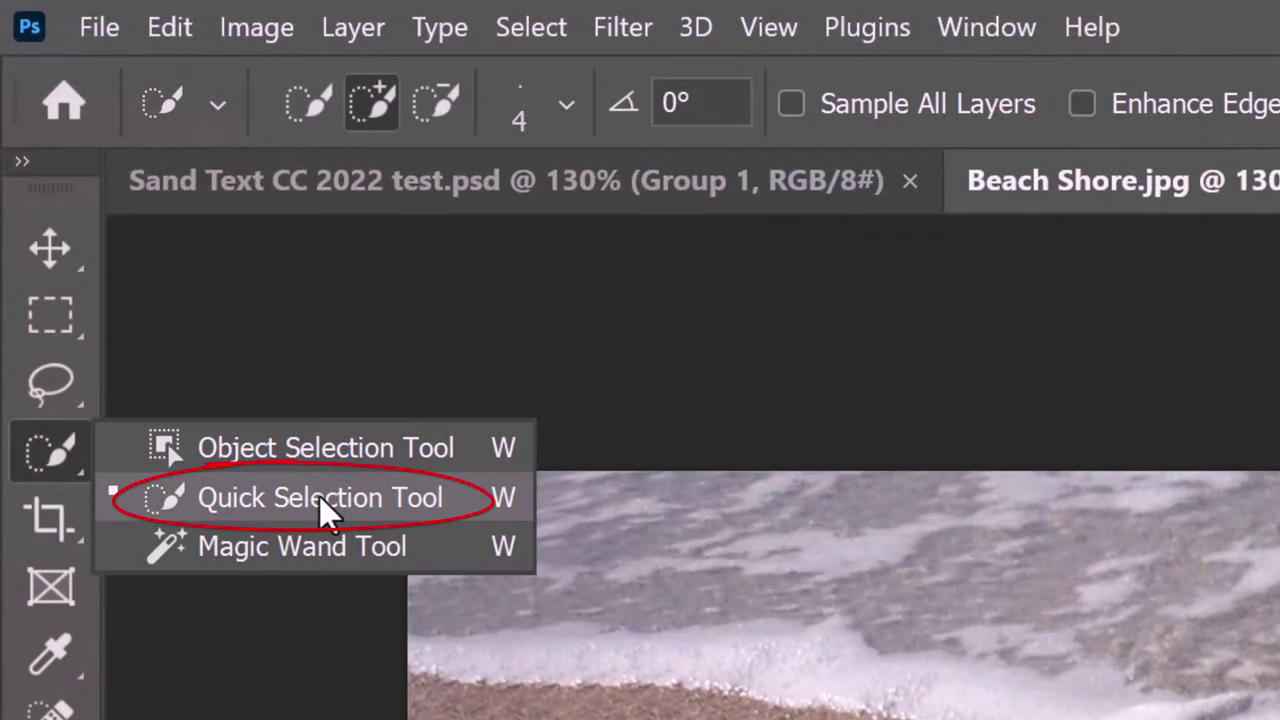
Use Quick Selection to select all the water along the shoreline.
{"action": "left_click", "coordinate": [319, 496]}
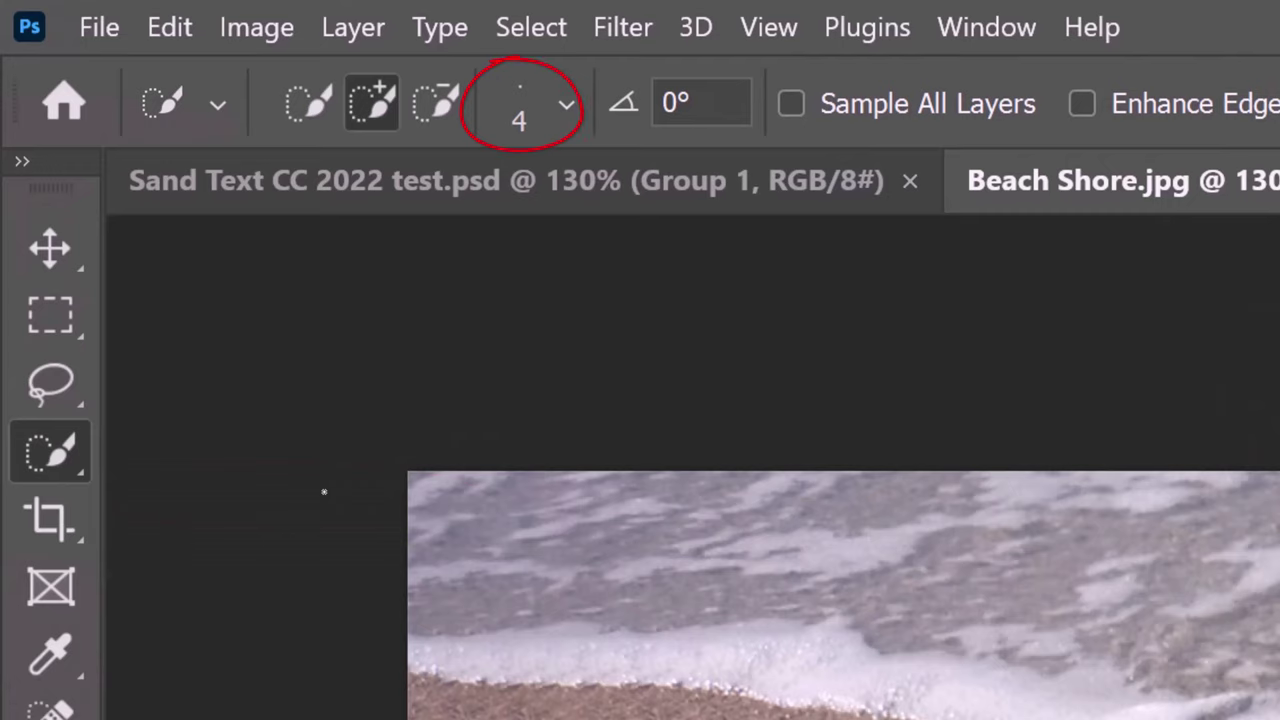
{"action": "mouse_move", "coordinate": [449, 497]}
{"action": "left_mouse_down"}
{"action": "mouse_move", "coordinate": [674, 602]}
{"action": "mouse_move", "coordinate": [1000, 700]}
{"action": "left_mouse_up"}
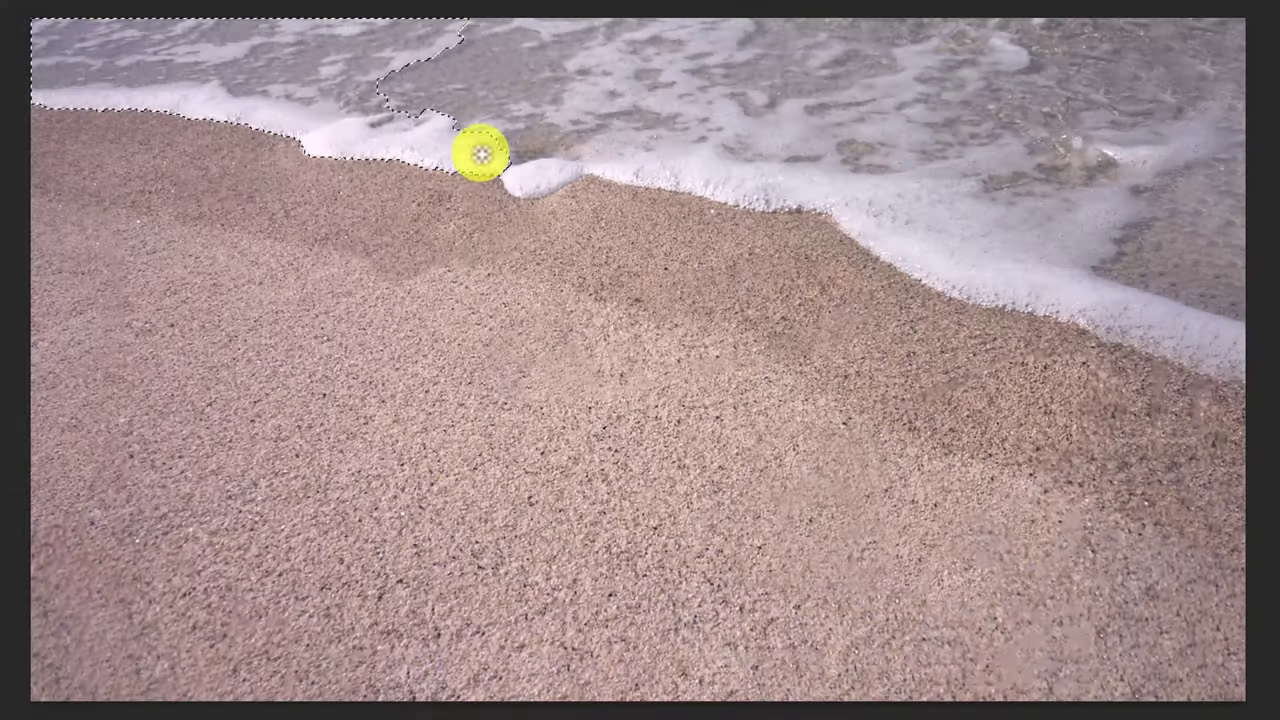
{"action": "mouse_move", "coordinate": [481, 153]}
{"action": "left_mouse_down"}
{"action": "mouse_move", "coordinate": [518, 183]}
{"action": "mouse_move", "coordinate": [614, 105]}
{"action": "mouse_move", "coordinate": [966, 266]}
{"action": "mouse_move", "coordinate": [1070, 283]}
{"action": "left_mouse_up"}
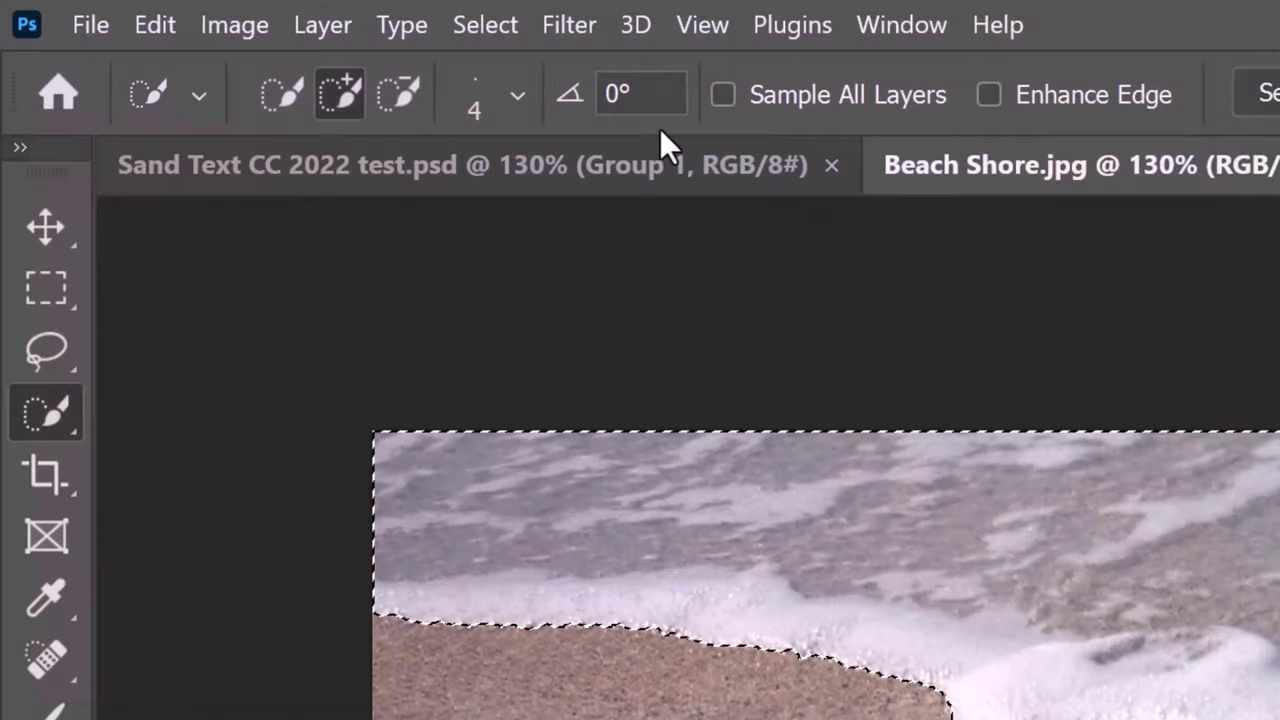
Refine the water selection's edge in Select and Mask with an enlarged brush along the foam line.
{"action": "left_click", "coordinate": [488, 25]}
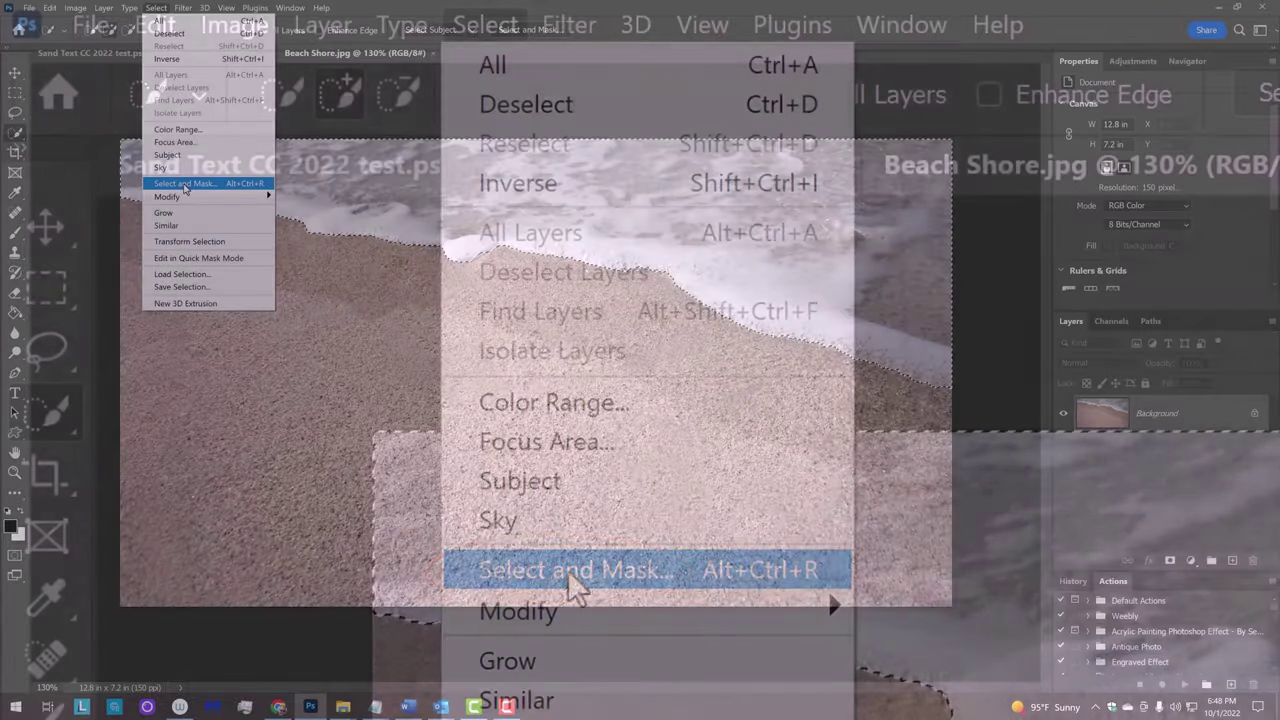
{"action": "left_click", "coordinate": [567, 569]}
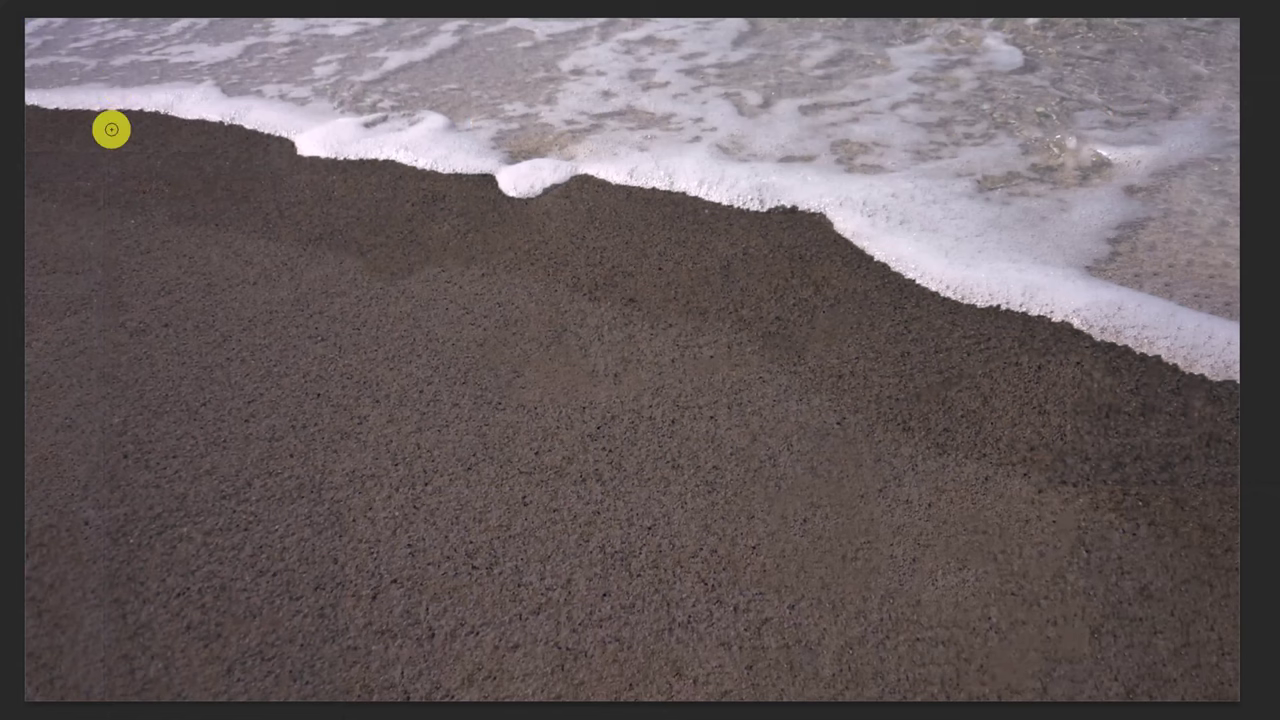
{"action": "key", "text": "Caps_Lock"}
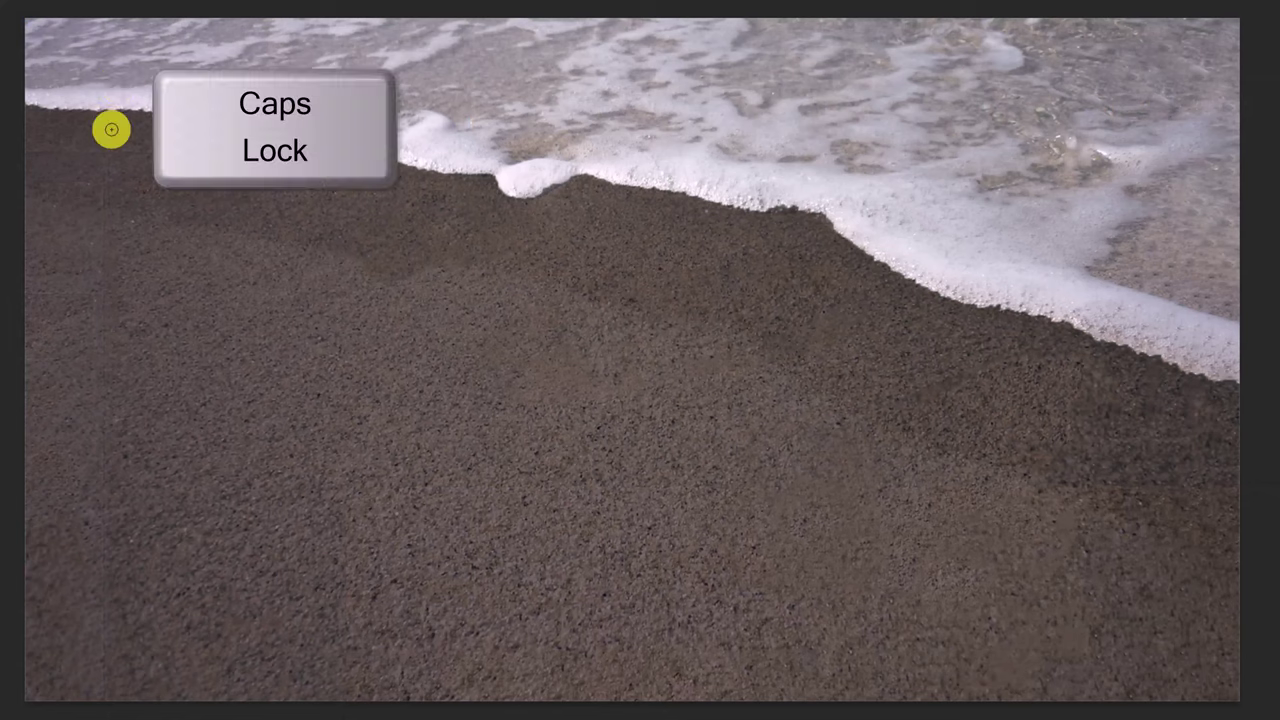
{"action": "key", "text": "bracketright"}
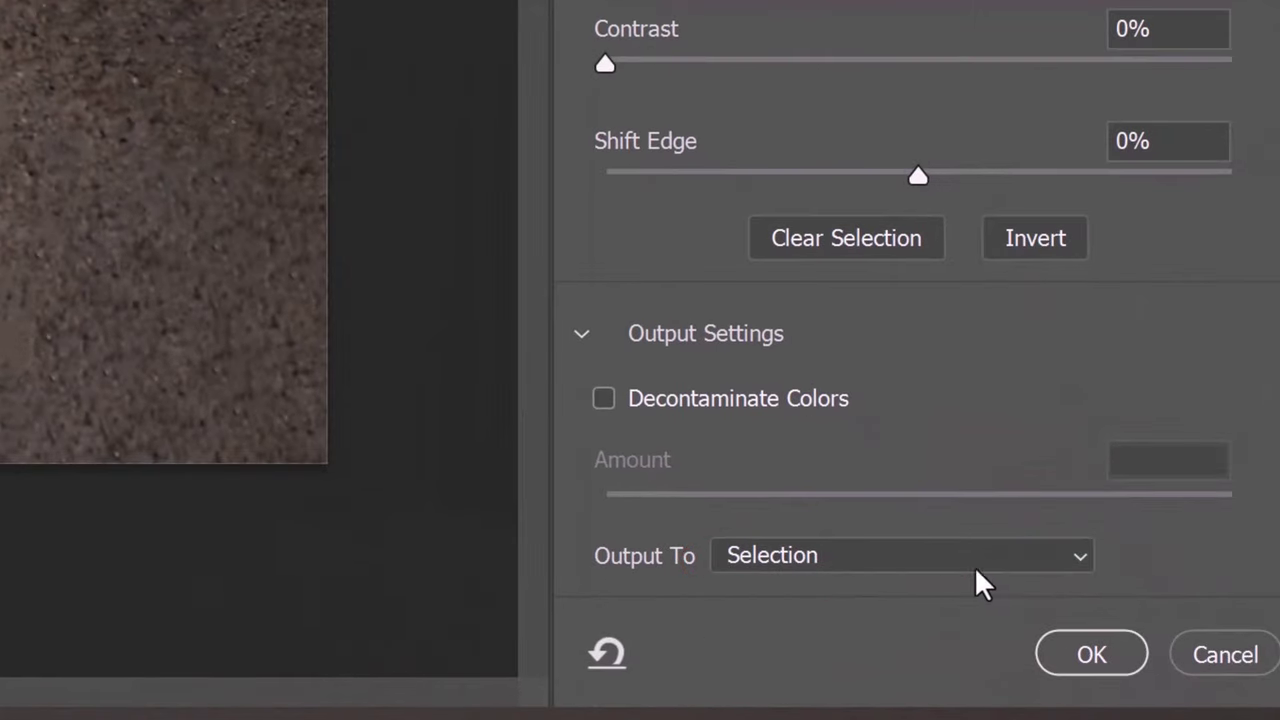
{"action": "left_click", "coordinate": [1094, 664]}
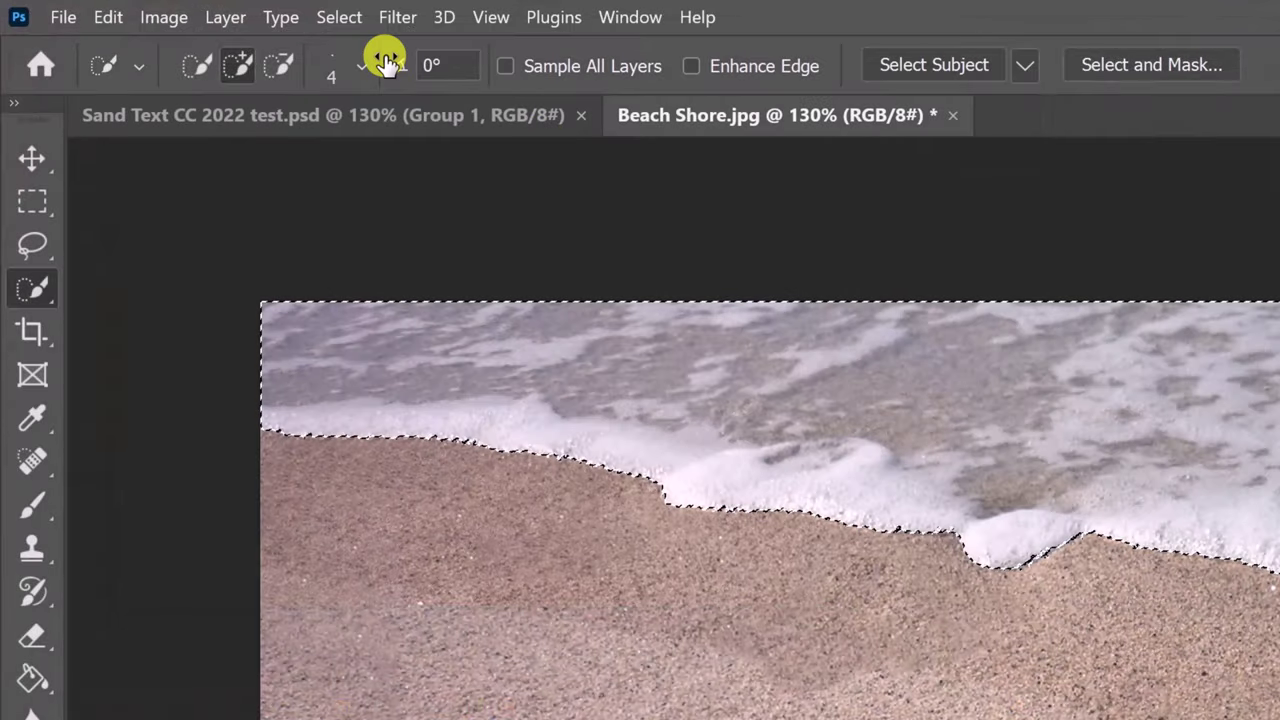
Save the current water selection as a channel named 'water'.
{"action": "left_click", "coordinate": [340, 17]}
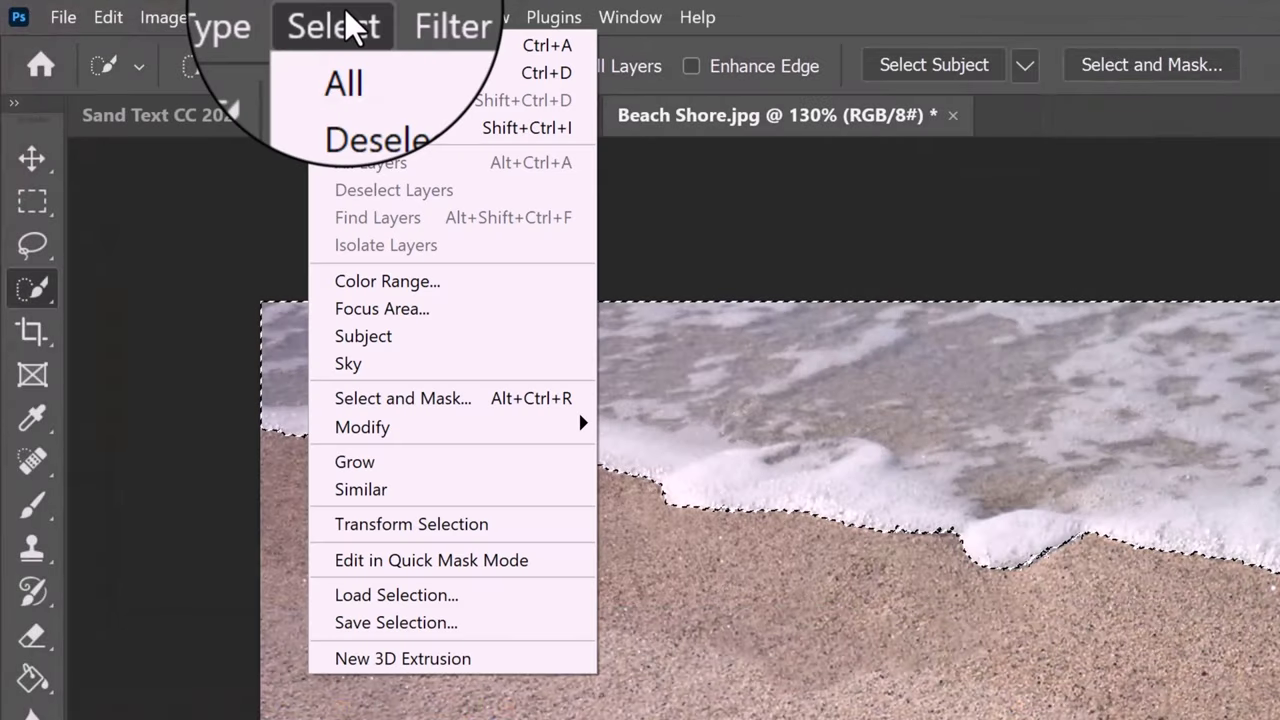
{"action": "left_click", "coordinate": [388, 630]}
{"action": "type", "text": "water"}
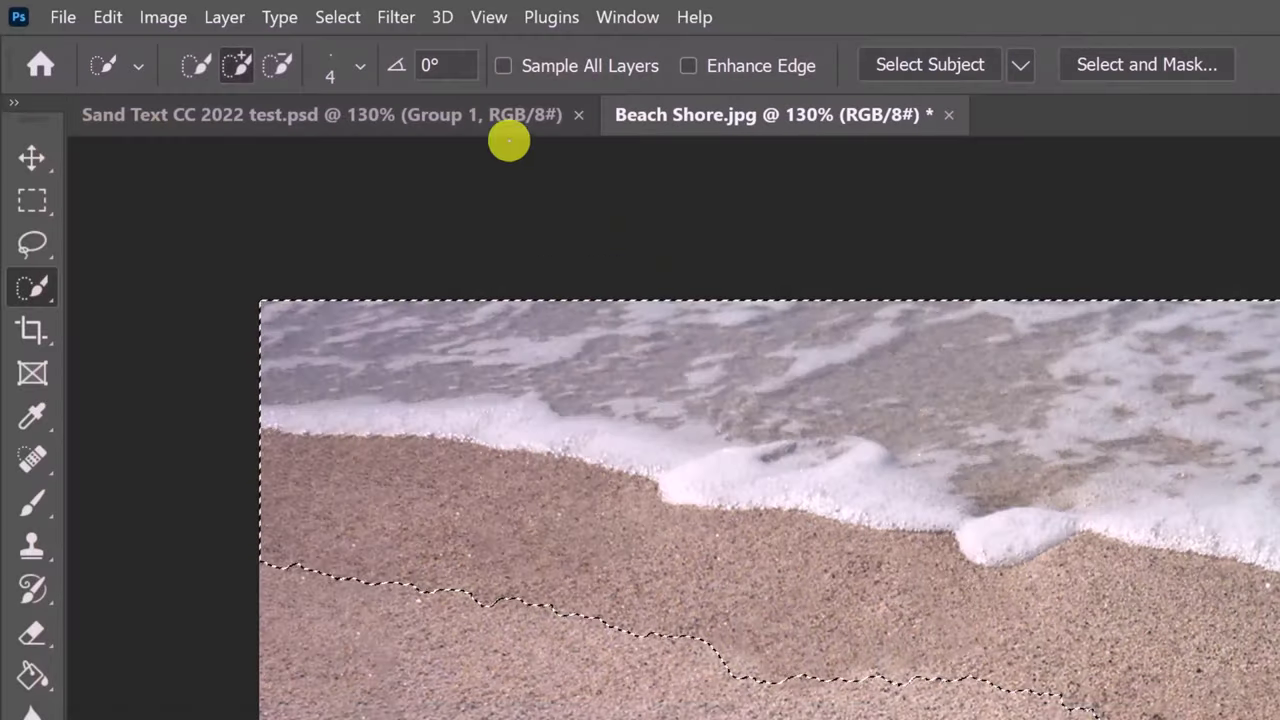
Save the extended selection covering the wet sand as a channel named 'wet sand'.
{"action": "left_click", "coordinate": [337, 16]}
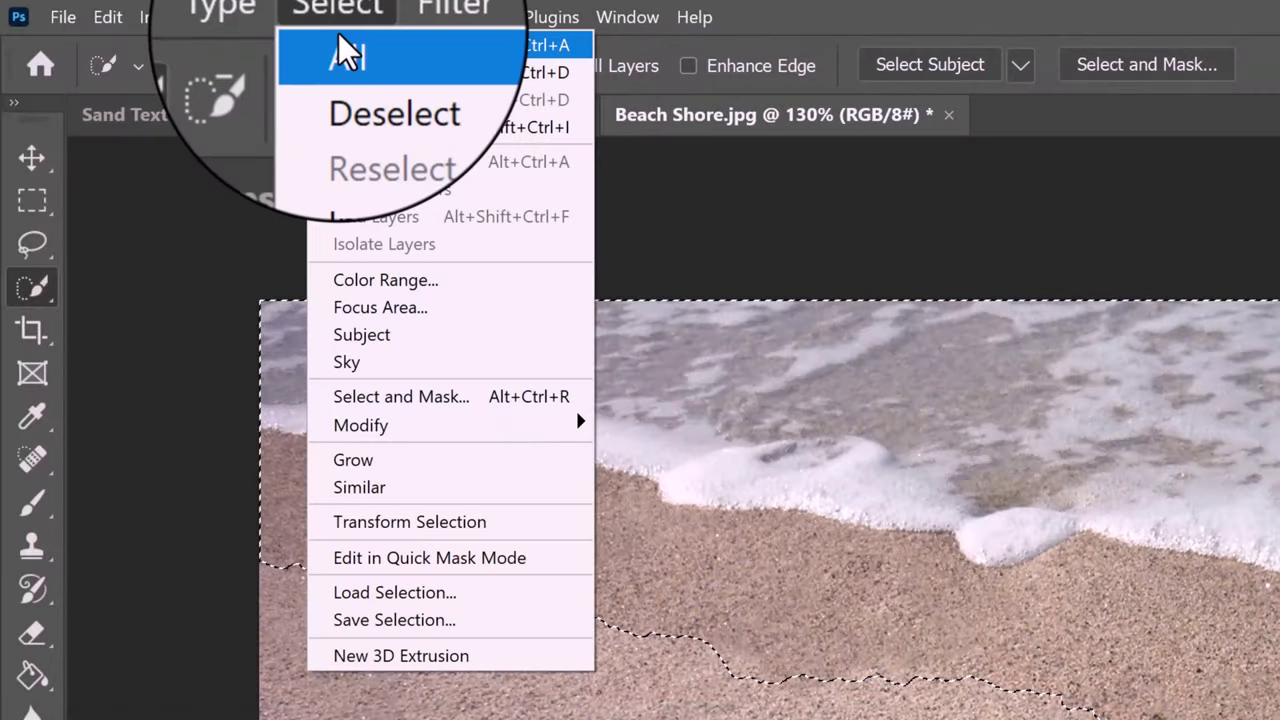
{"action": "left_click", "coordinate": [375, 625]}
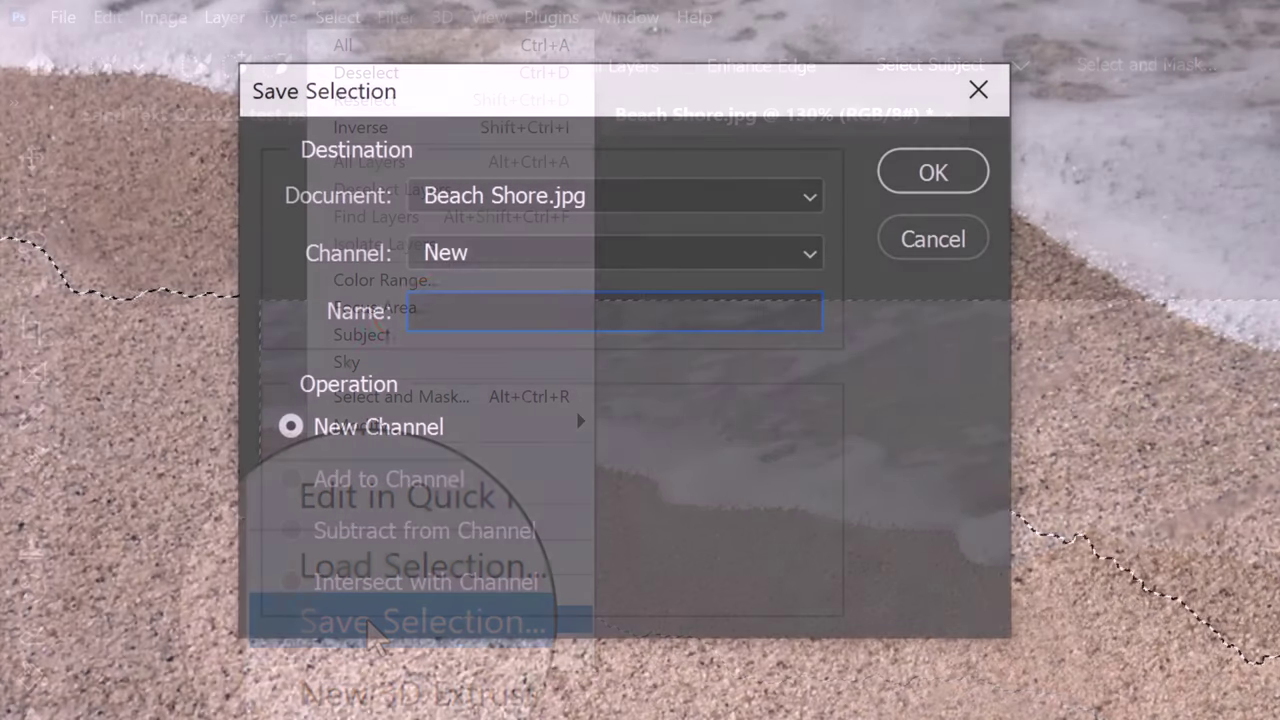
{"action": "type", "text": "wet sand"}
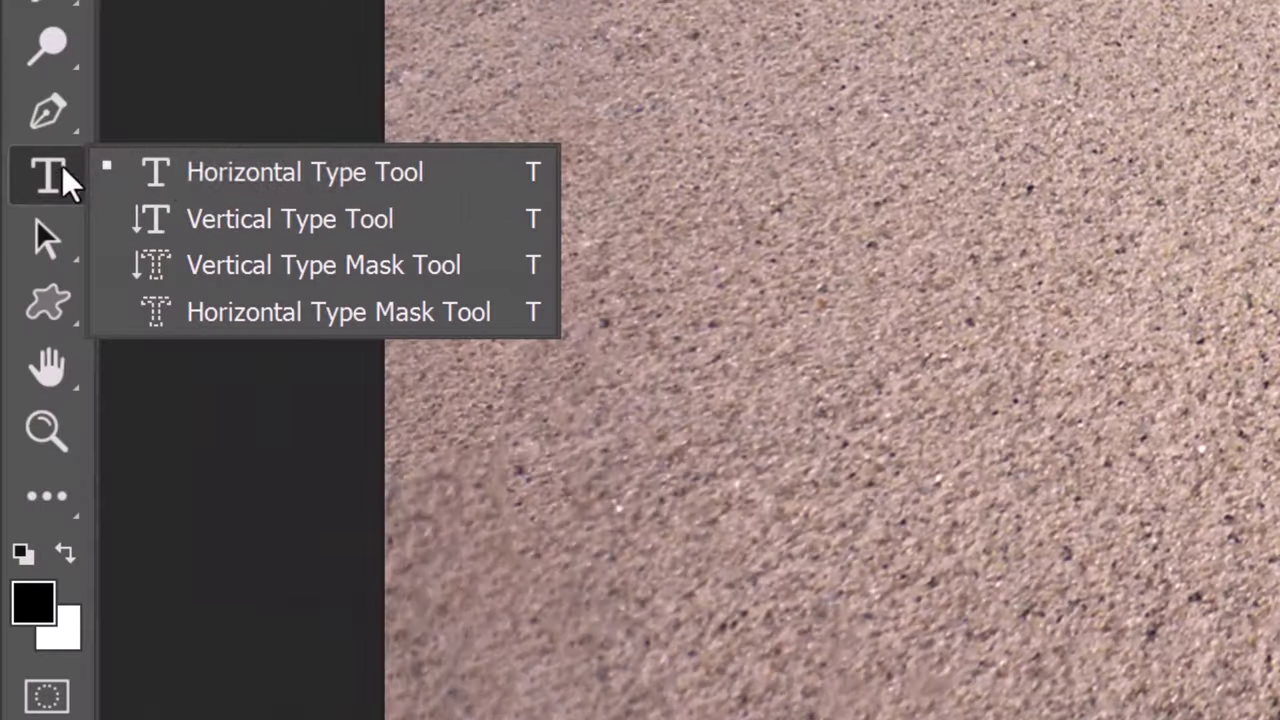
Choose the Horizontal Type Tool and set the font to KG Midnight Memories.
{"action": "left_click", "coordinate": [270, 182]}
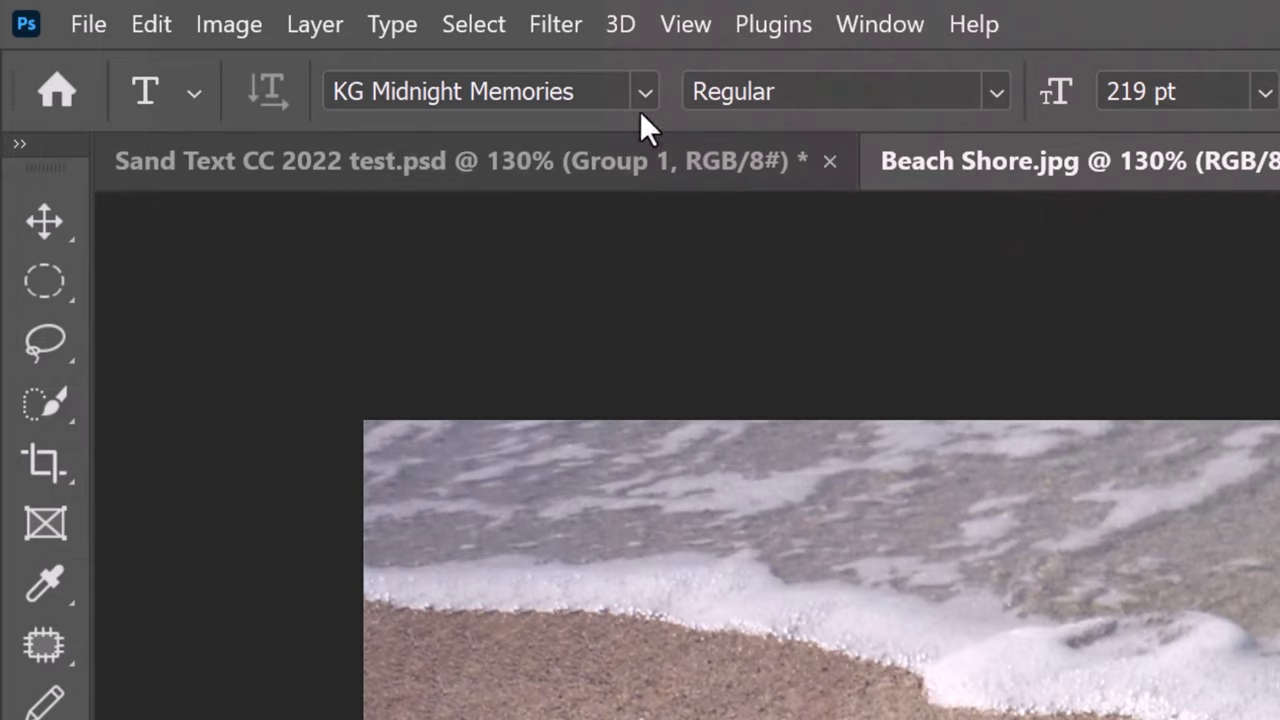
{"action": "left_click", "coordinate": [646, 93]}
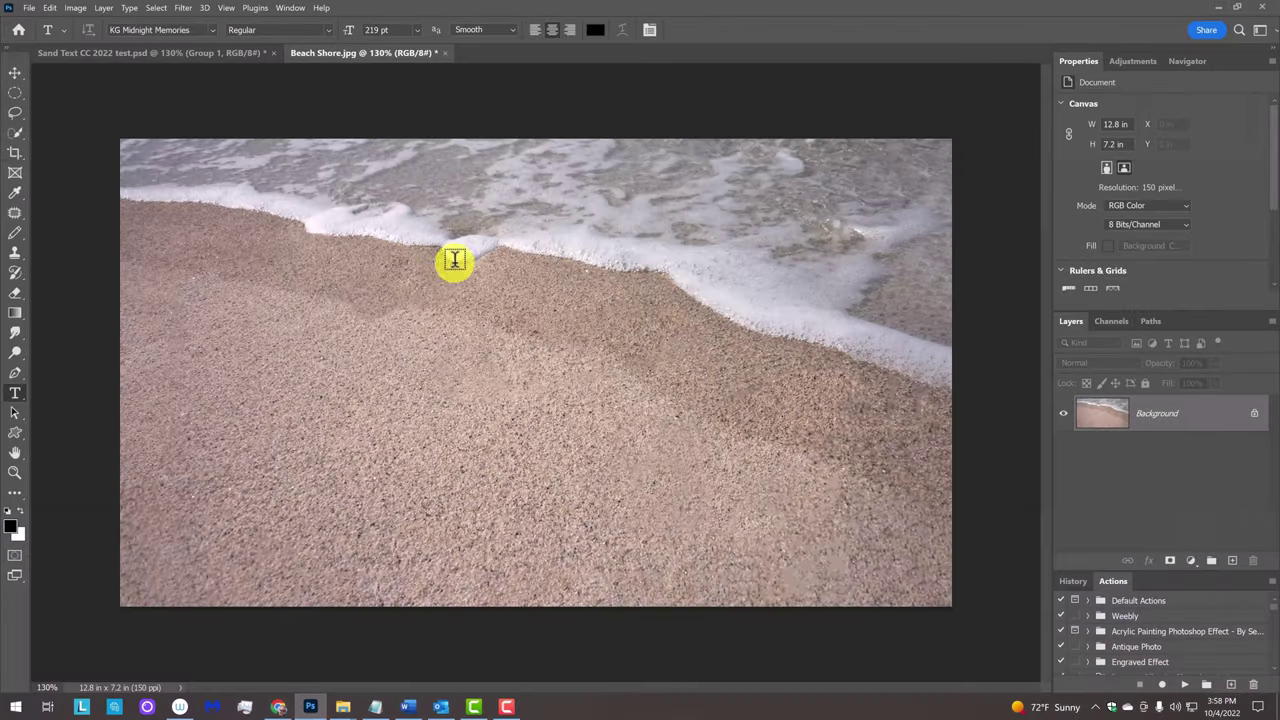
Type 'I LOVE' and 'THE SUN!' on two lines on the beach, kerning between N and !
{"action": "left_click", "coordinate": [535, 341]}
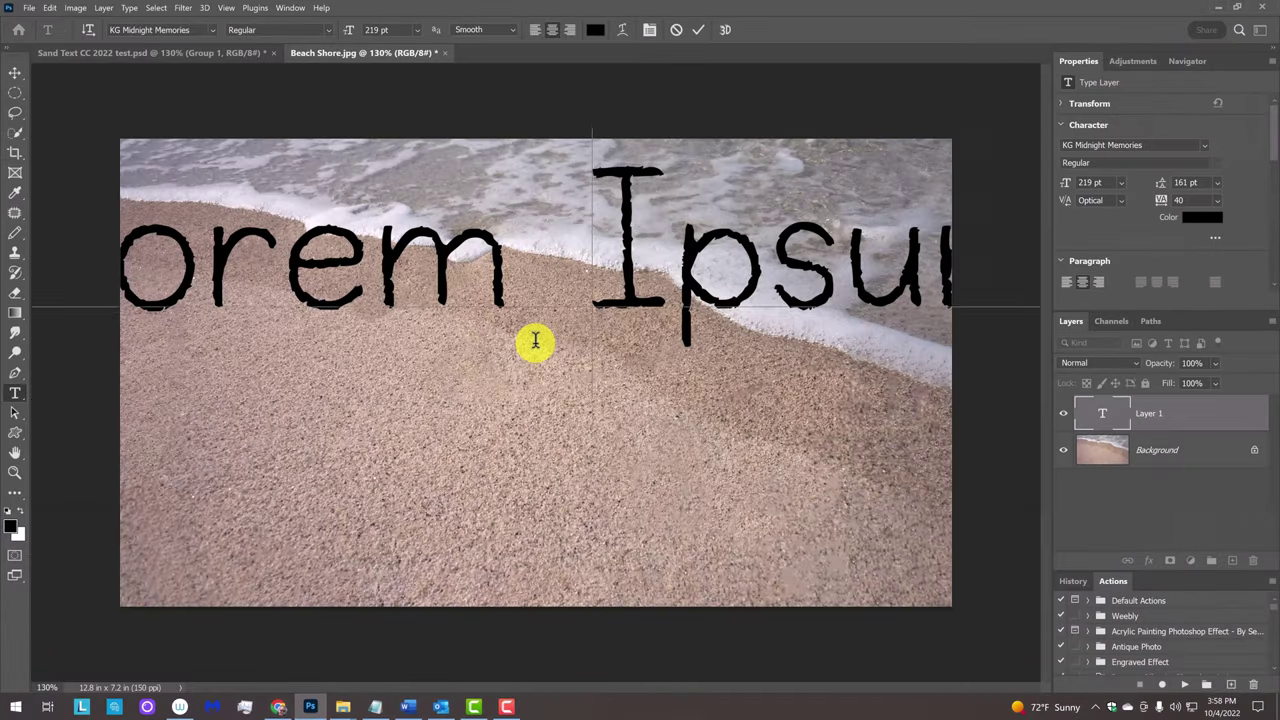
{"action": "type", "text": "I LOVE"}
{"action": "key", "text": "Return"}
{"action": "type", "text": "THE SUN!"}
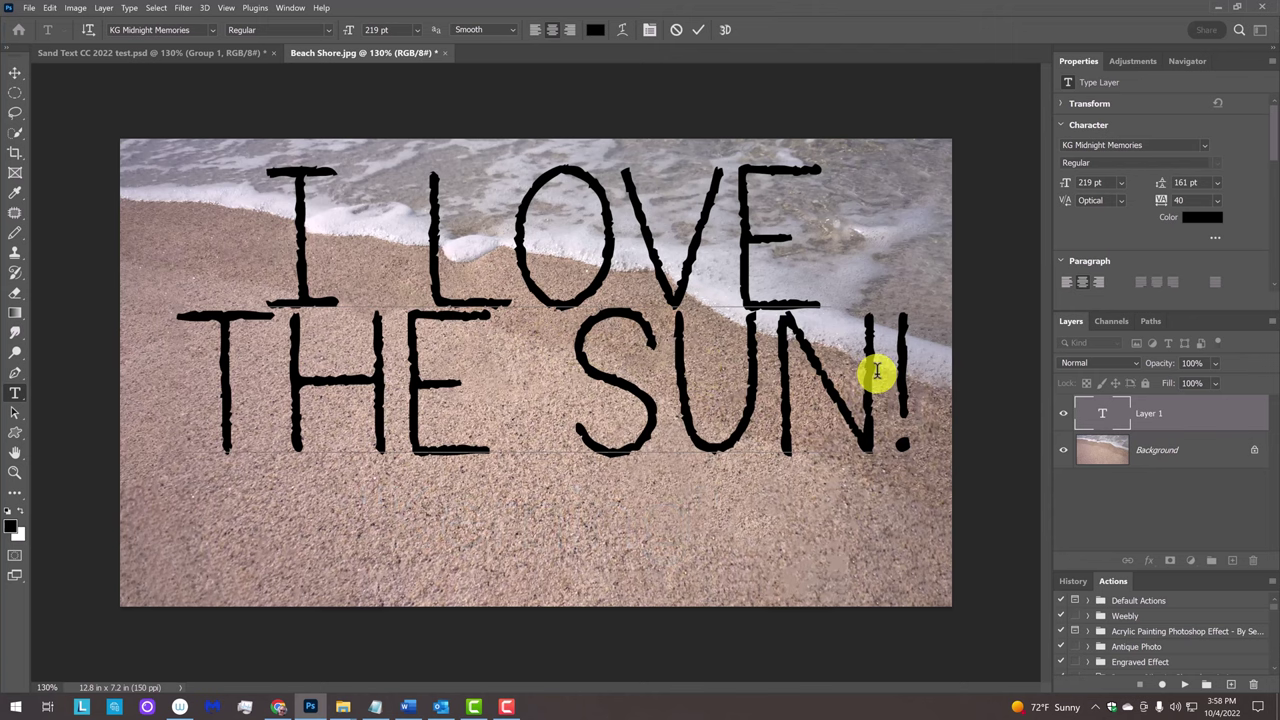
{"action": "key", "text": "alt+Right"}
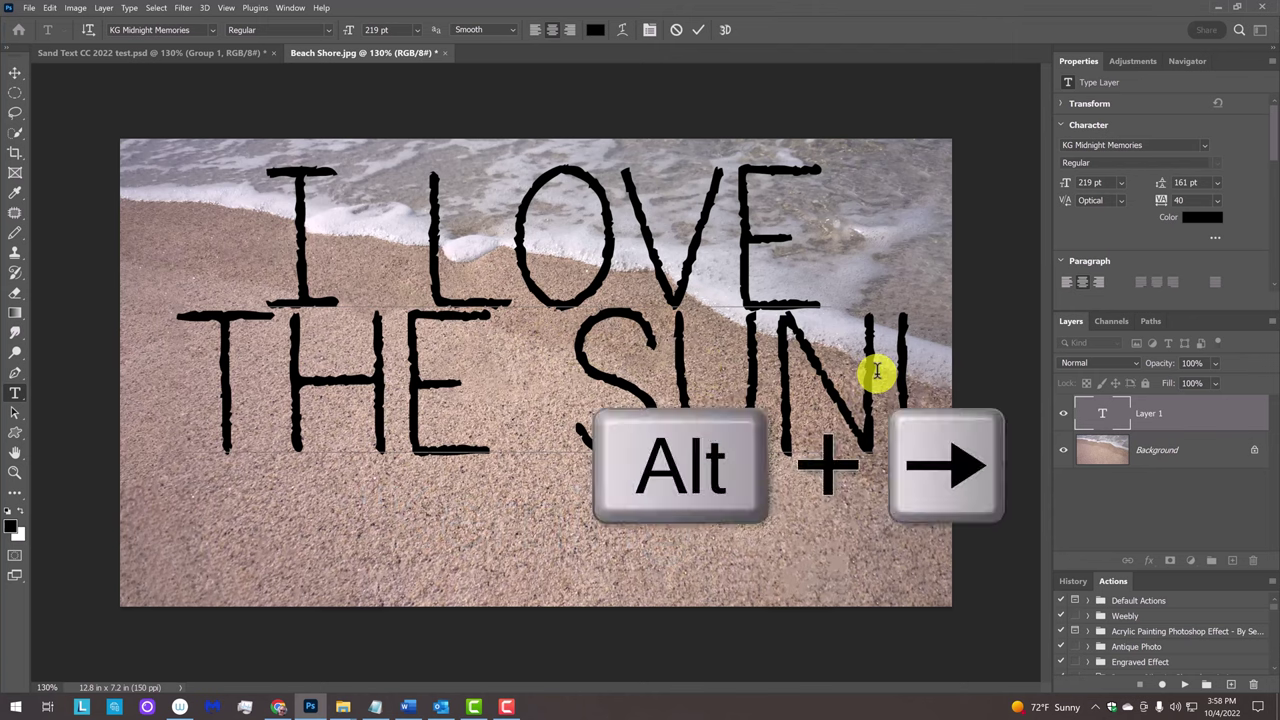
{"action": "key", "text": "alt+Left"}
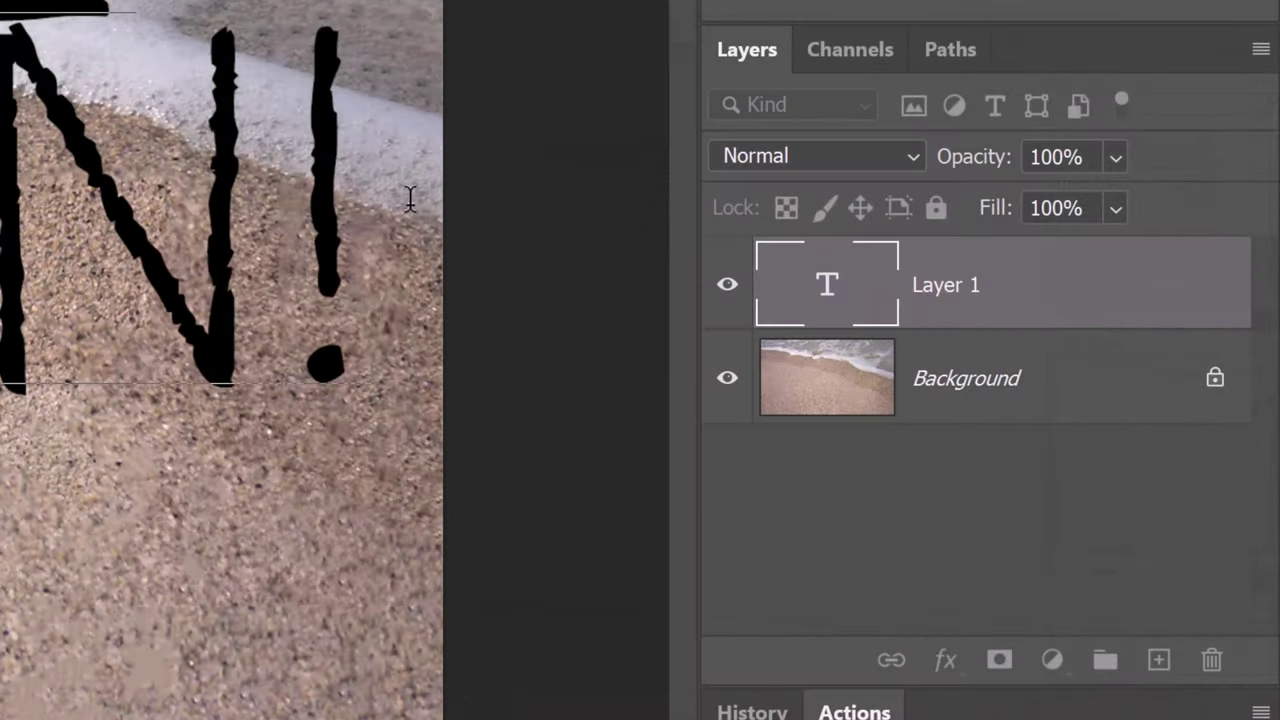
Select all the text and set its leading to 195 pt in the Character panel.
{"action": "double_click", "coordinate": [830, 288]}
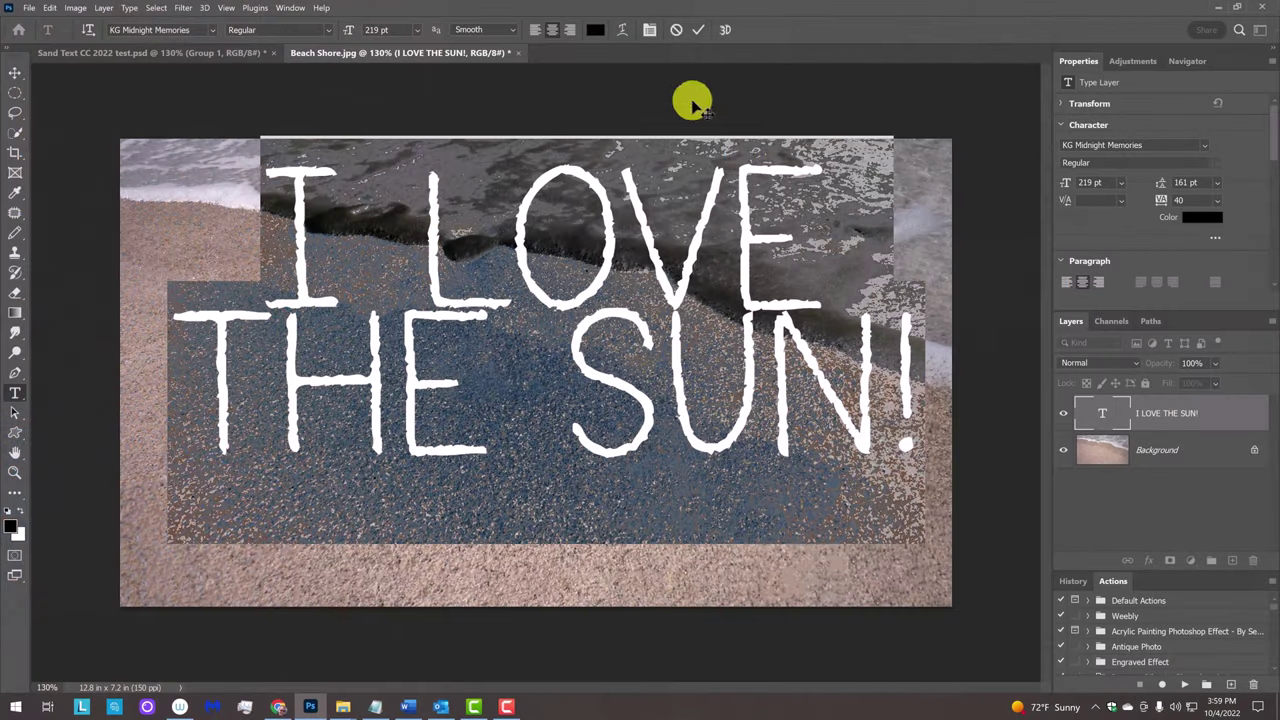
{"action": "left_click", "coordinate": [646, 29]}
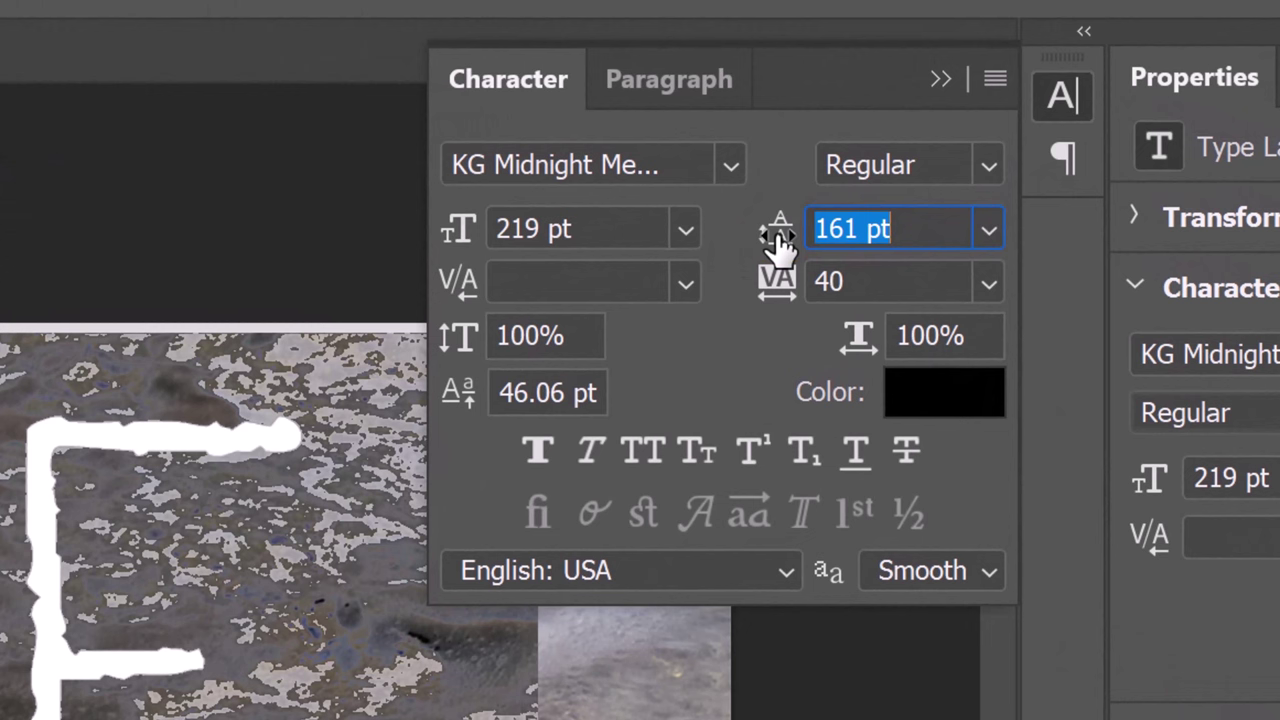
{"action": "left_click_drag", "start_coordinate": [776, 250], "coordinate": [697, 259]}
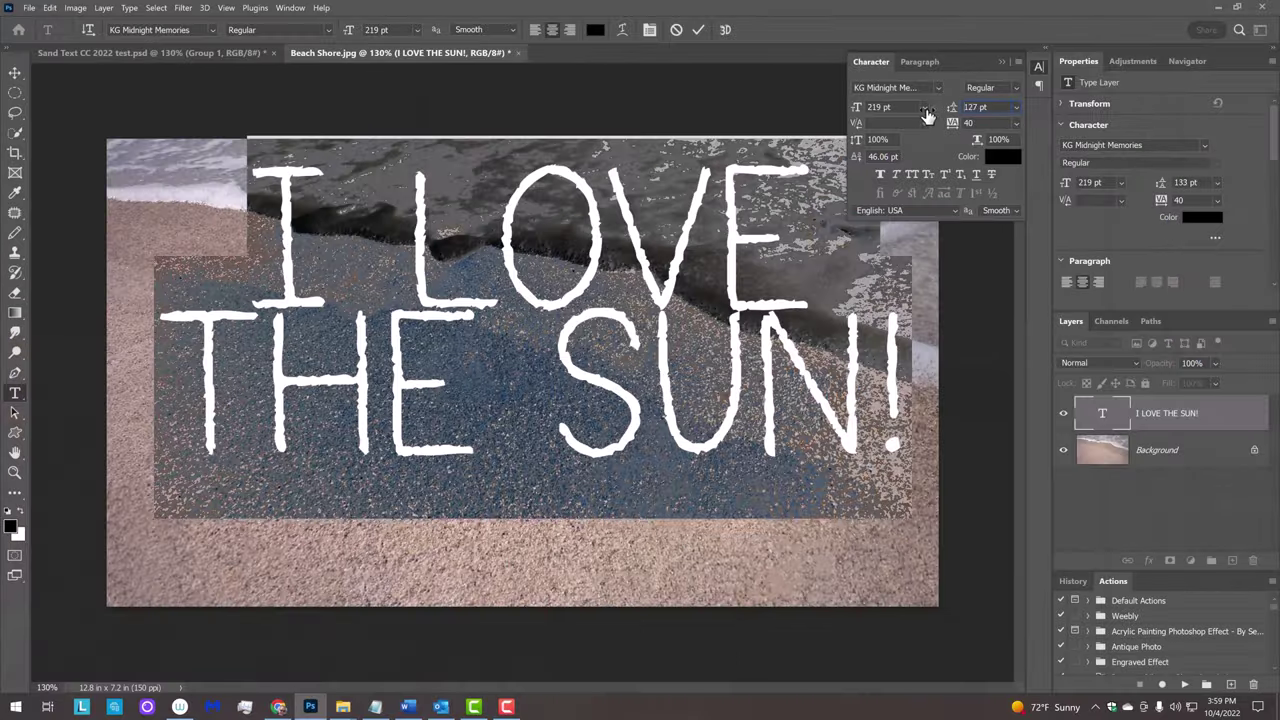
{"action": "left_click_drag", "start_coordinate": [928, 116], "coordinate": [975, 119]}
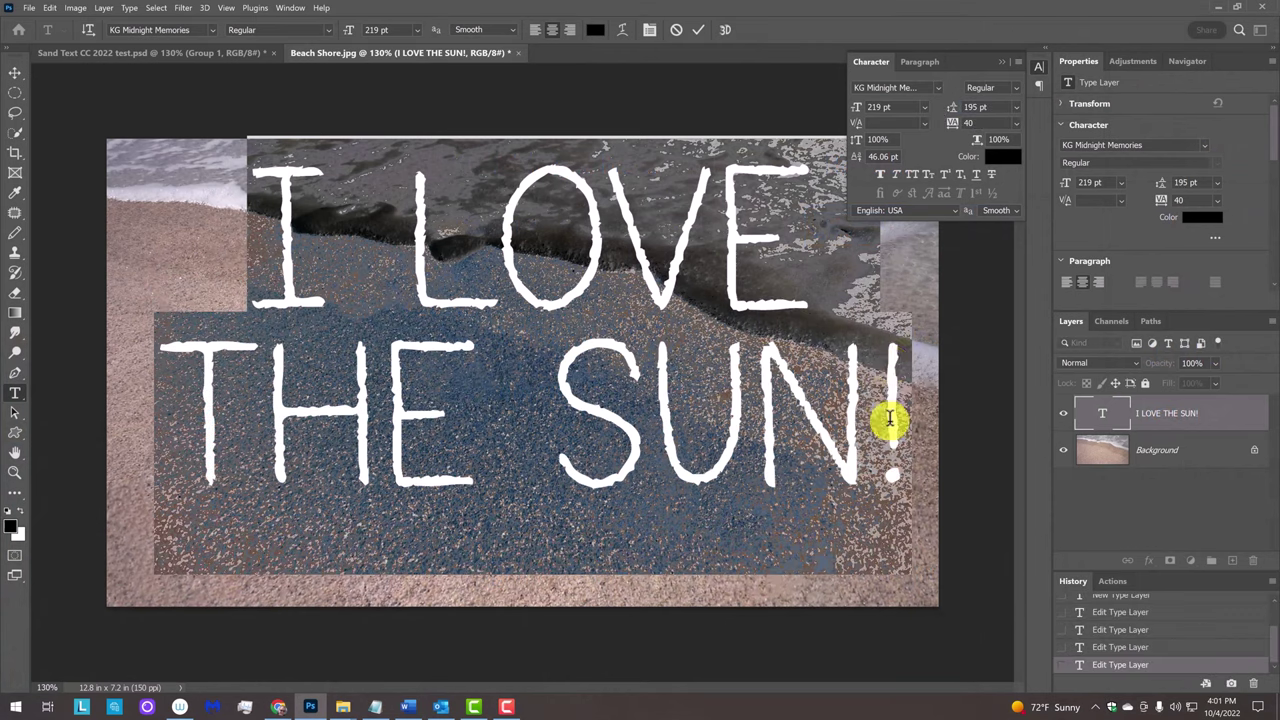
Make 'THE SUN!' 194 pt, raise it with a baseline shift, and widen its letter spacing.
{"action": "left_click_drag", "start_coordinate": [891, 423], "coordinate": [187, 424]}
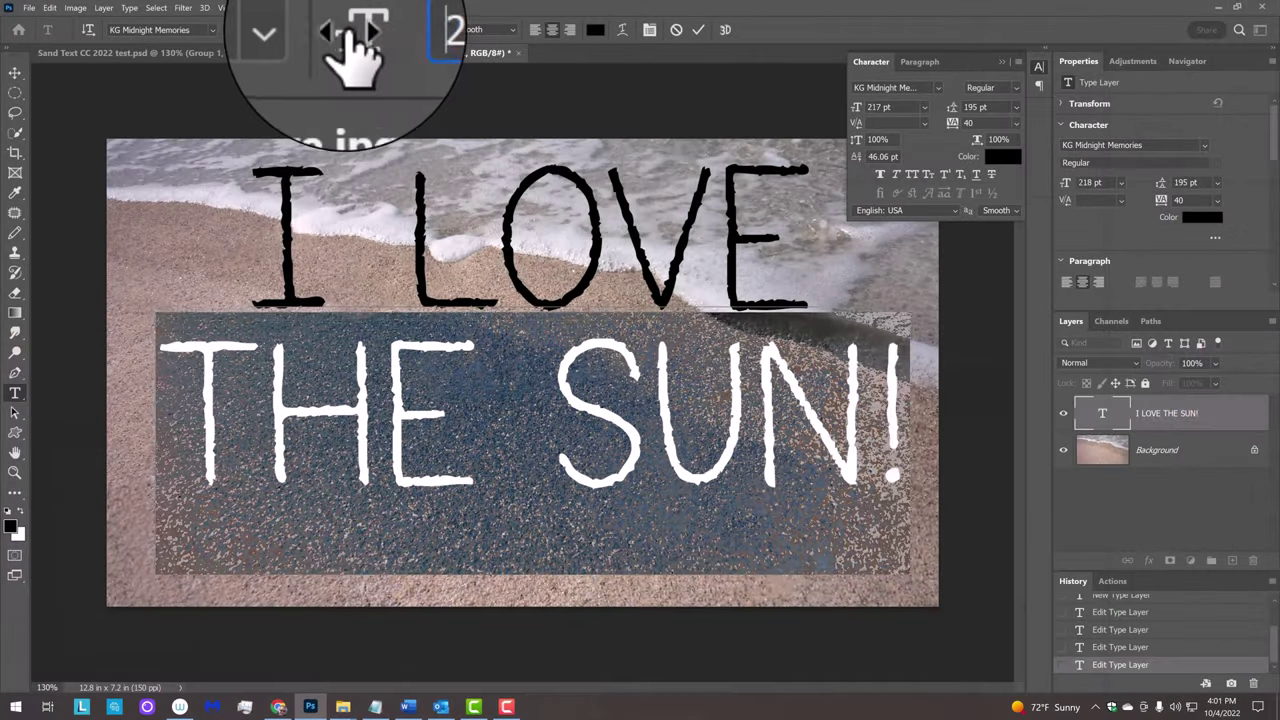
{"action": "left_click_drag", "start_coordinate": [328, 35], "coordinate": [320, 36]}
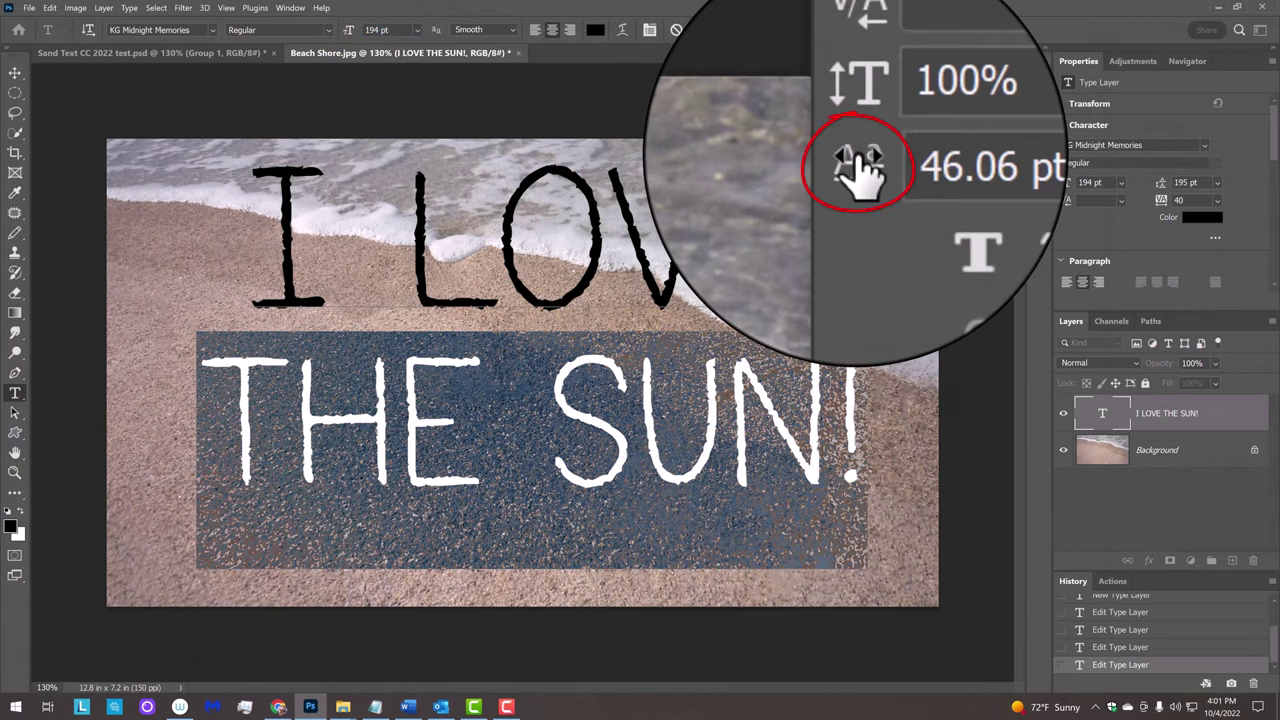
{"action": "left_click_drag", "start_coordinate": [860, 170], "coordinate": [875, 175]}
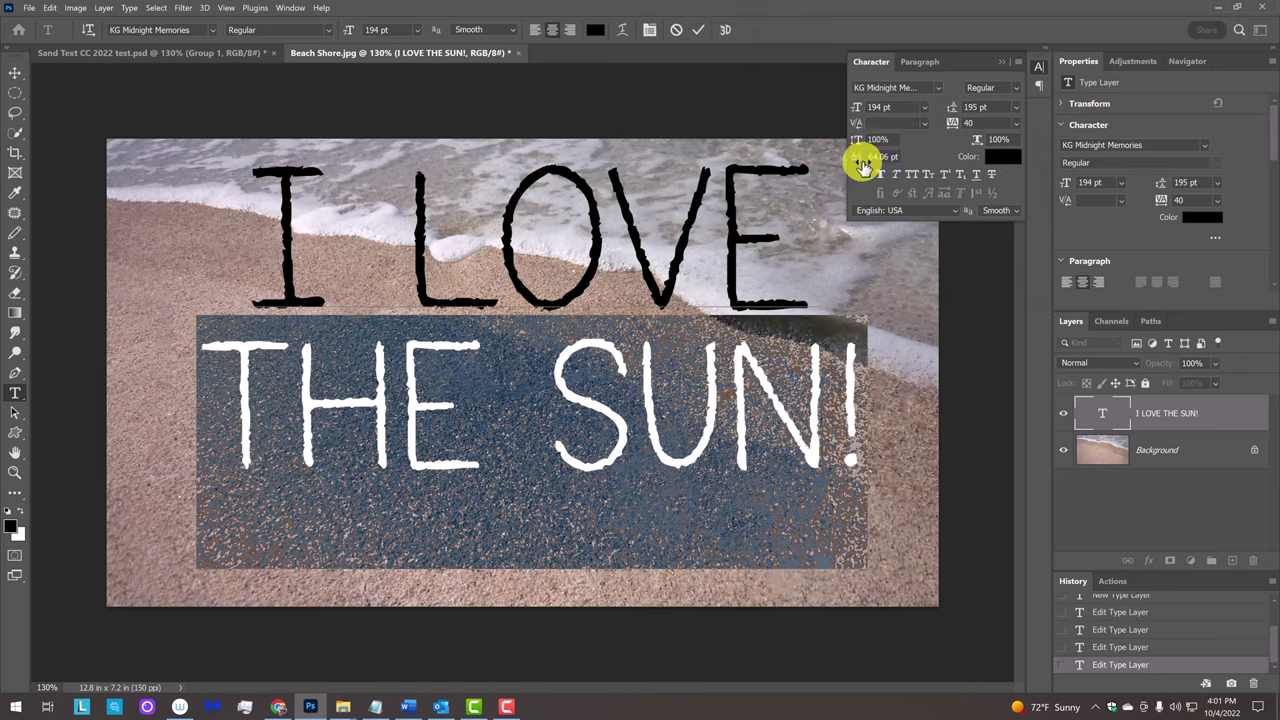
{"action": "left_click", "coordinate": [221, 403]}
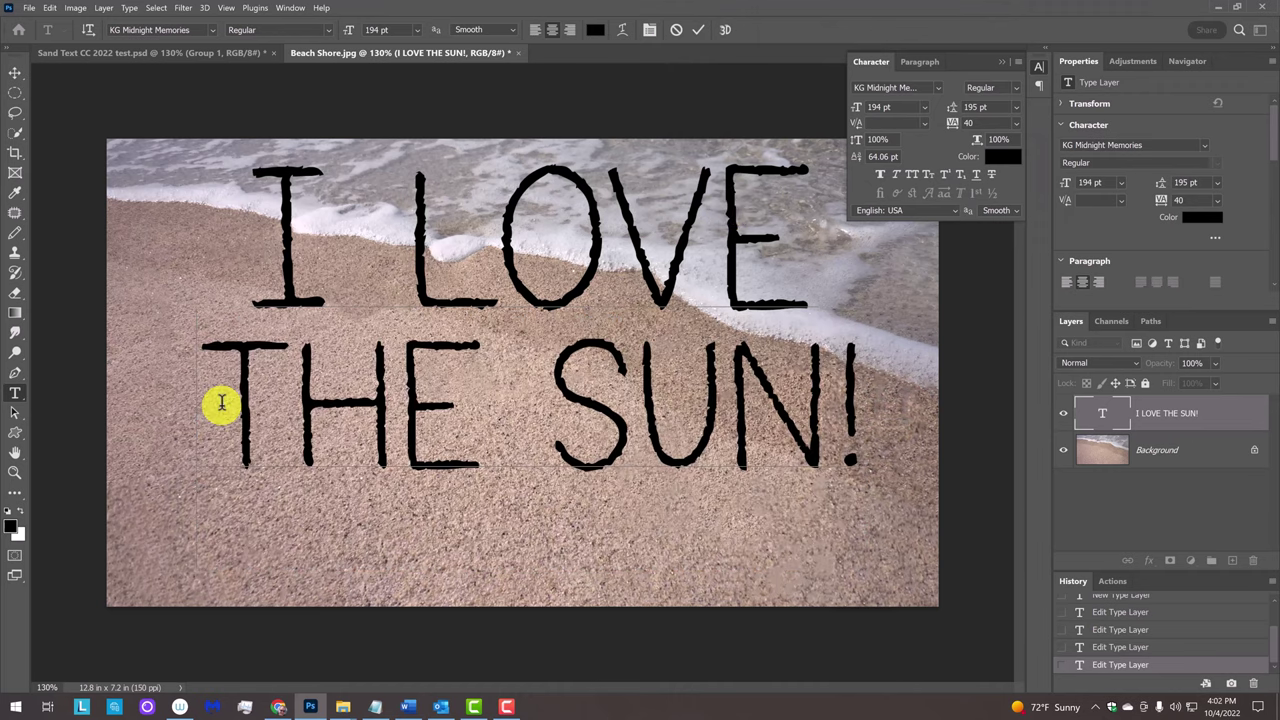
{"action": "key", "text": "alt+Right"}
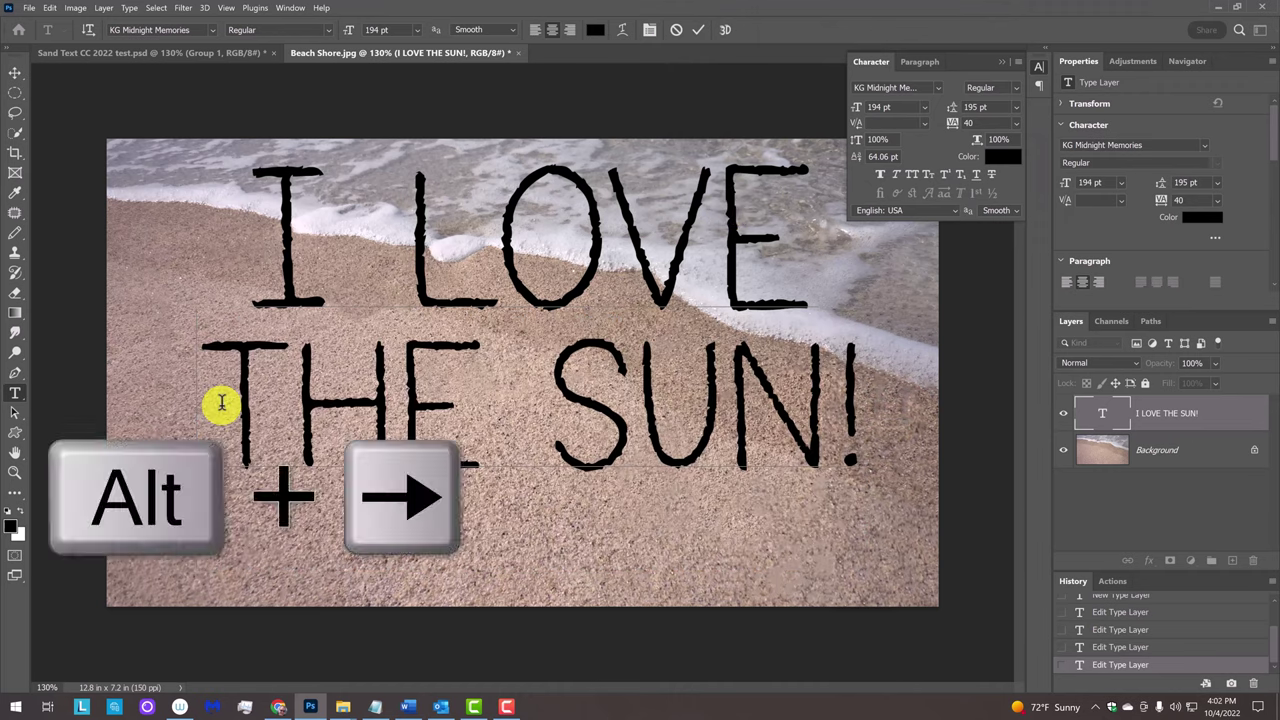
{"action": "key", "text": "alt+Right"}
{"action": "key", "text": "alt+Right"}
{"action": "key", "text": "alt+Right"}
{"action": "key", "text": "alt+Right"}
{"action": "key", "text": "alt+Right"}
{"action": "key", "text": "alt+Right"}
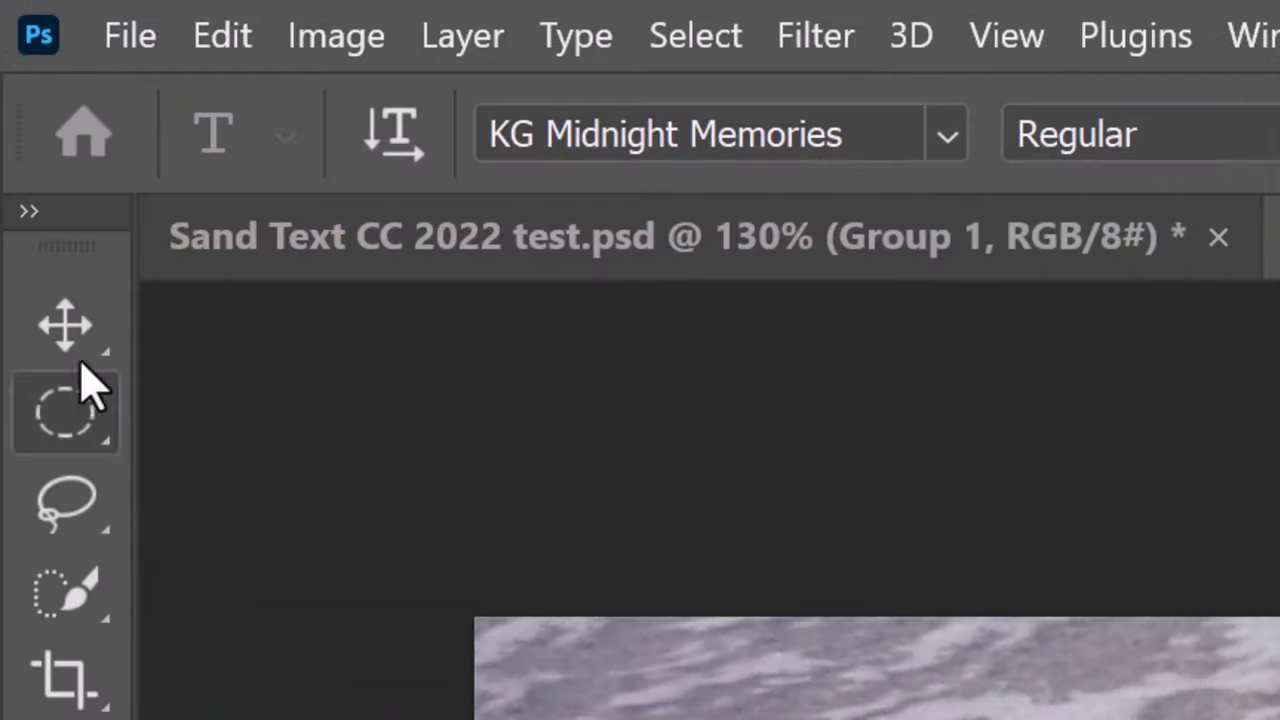
Move the 'I LOVE THE SUN!' text lower and to the left on the sand.
{"action": "left_click", "coordinate": [16, 74]}
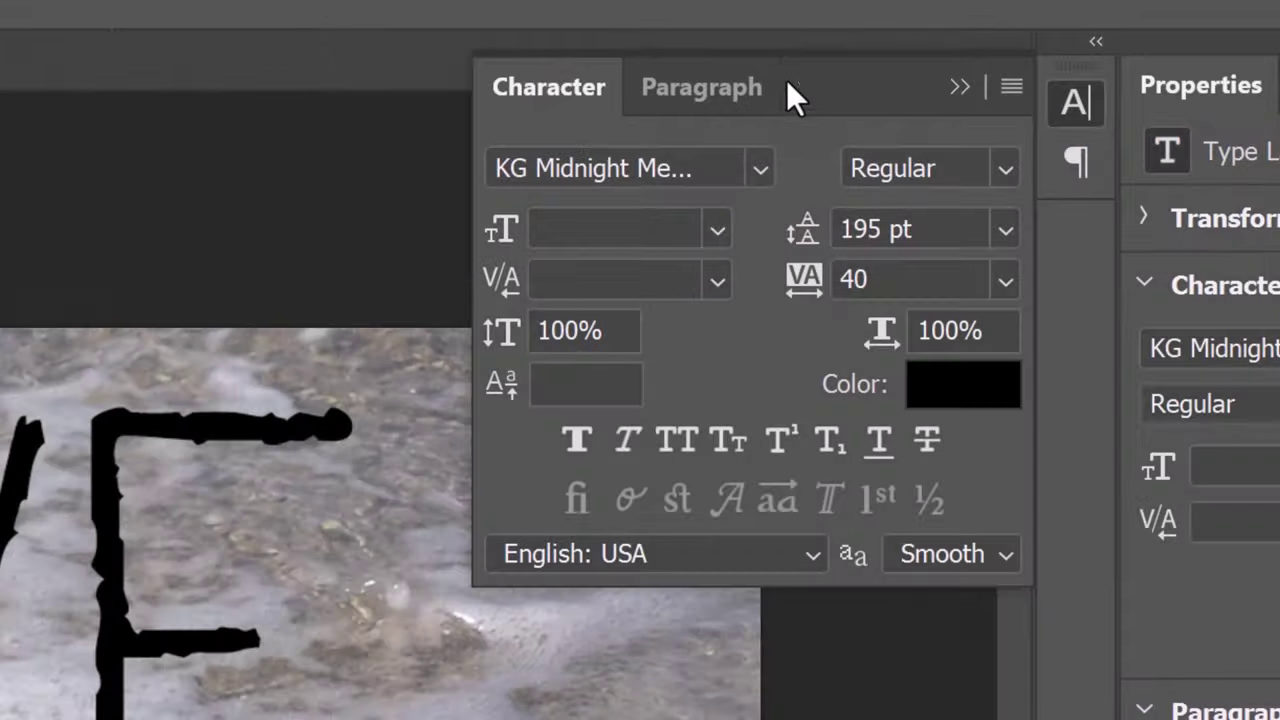
{"action": "left_click", "coordinate": [958, 88]}
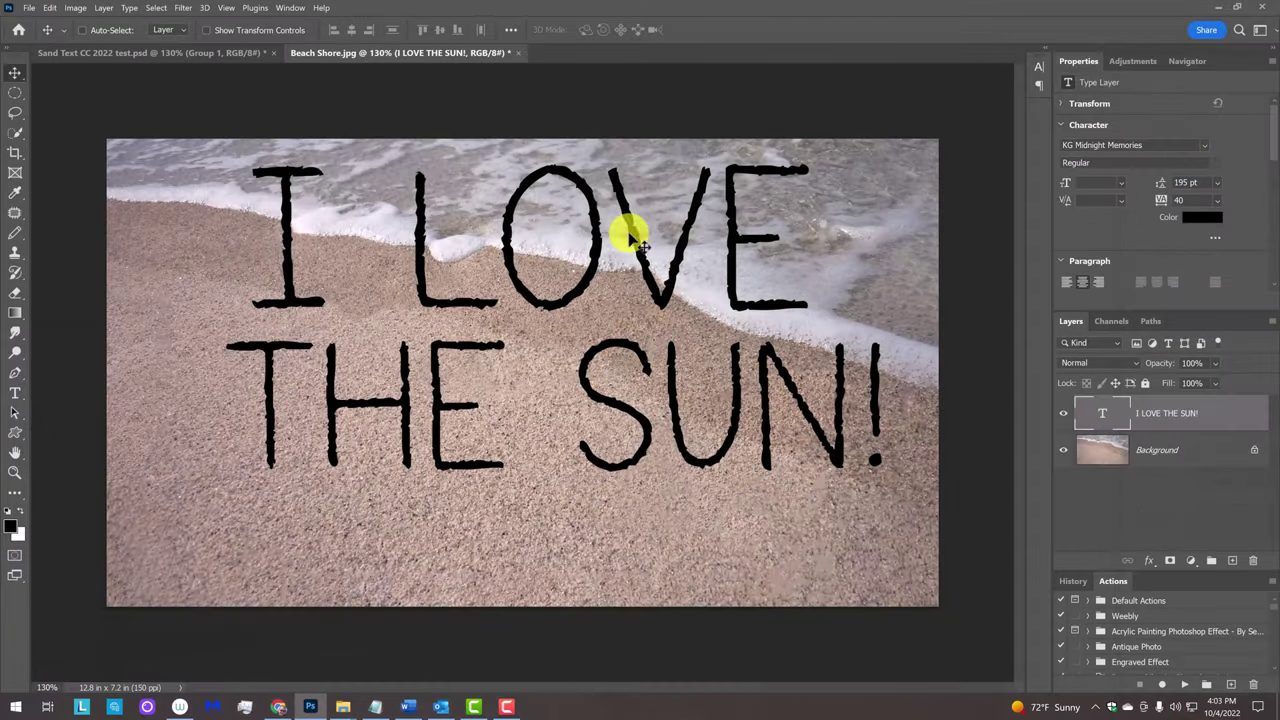
{"action": "left_click_drag", "start_coordinate": [630, 238], "coordinate": [551, 314]}
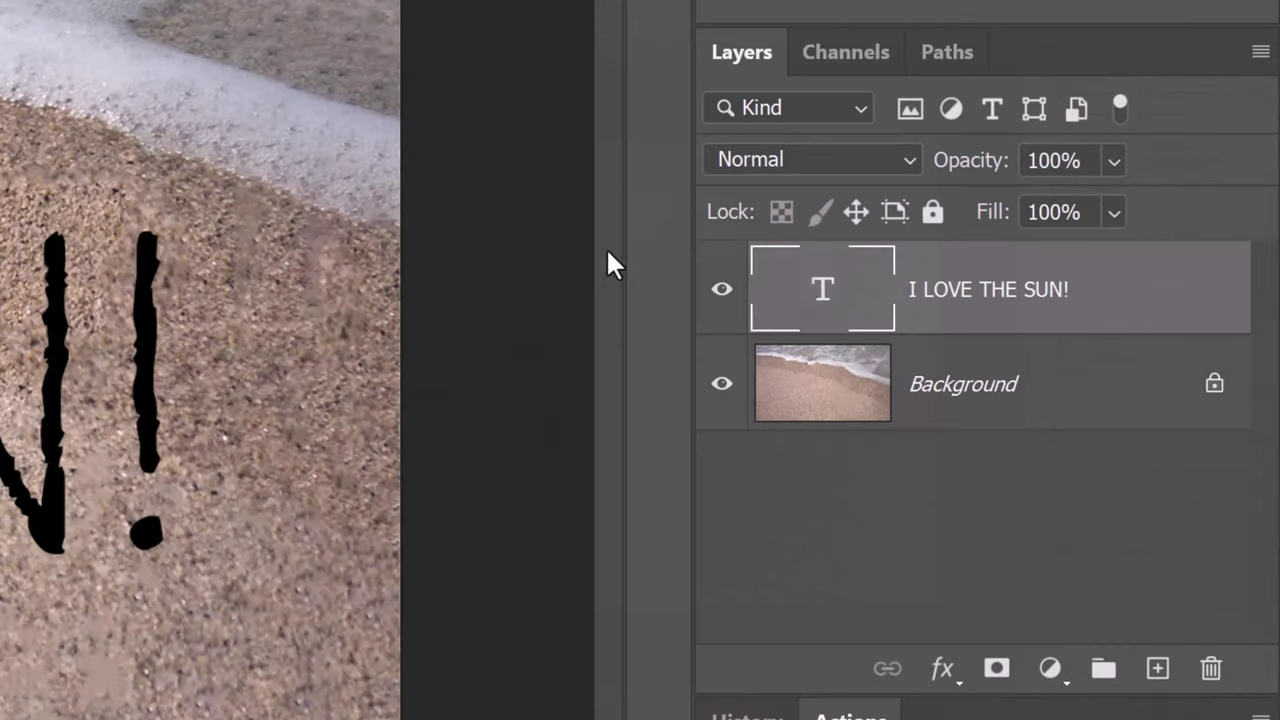
Load the lettering as a selection, contract it by 3 px, and add a new empty layer.
{"action": "left_click", "coordinate": [1102, 413], "text": "ctrl"}
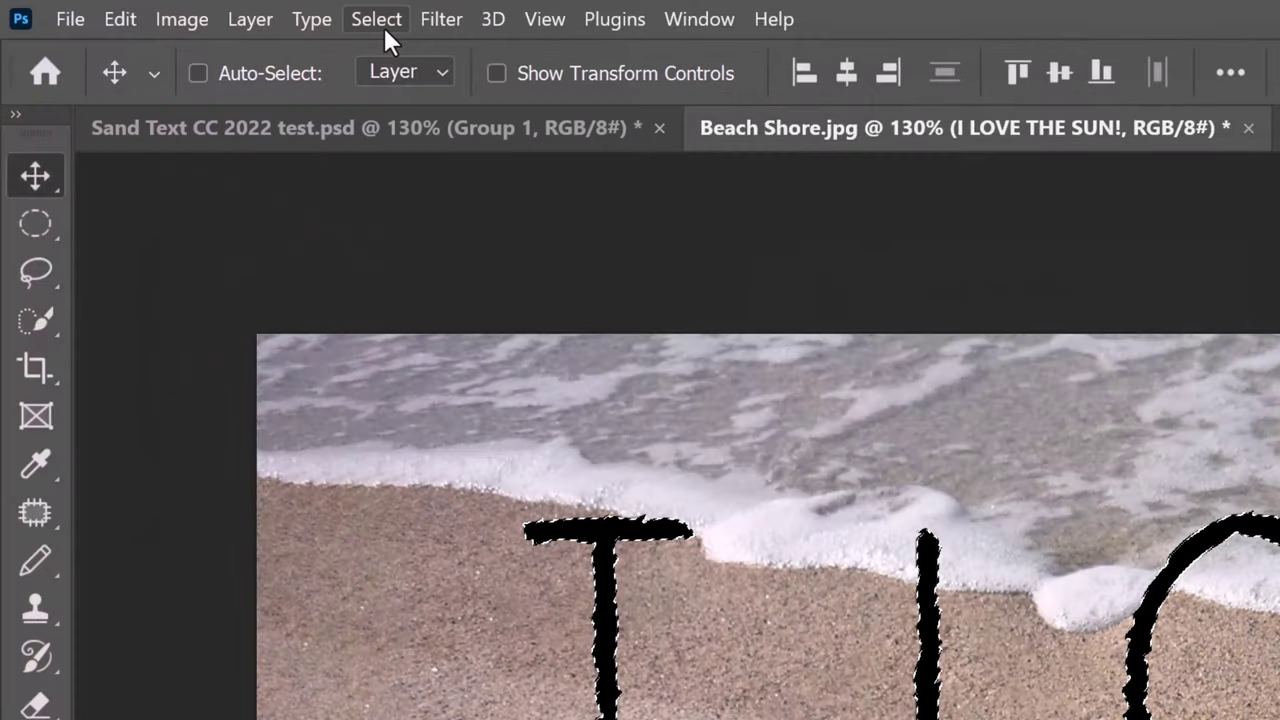
{"action": "left_click", "coordinate": [380, 20]}
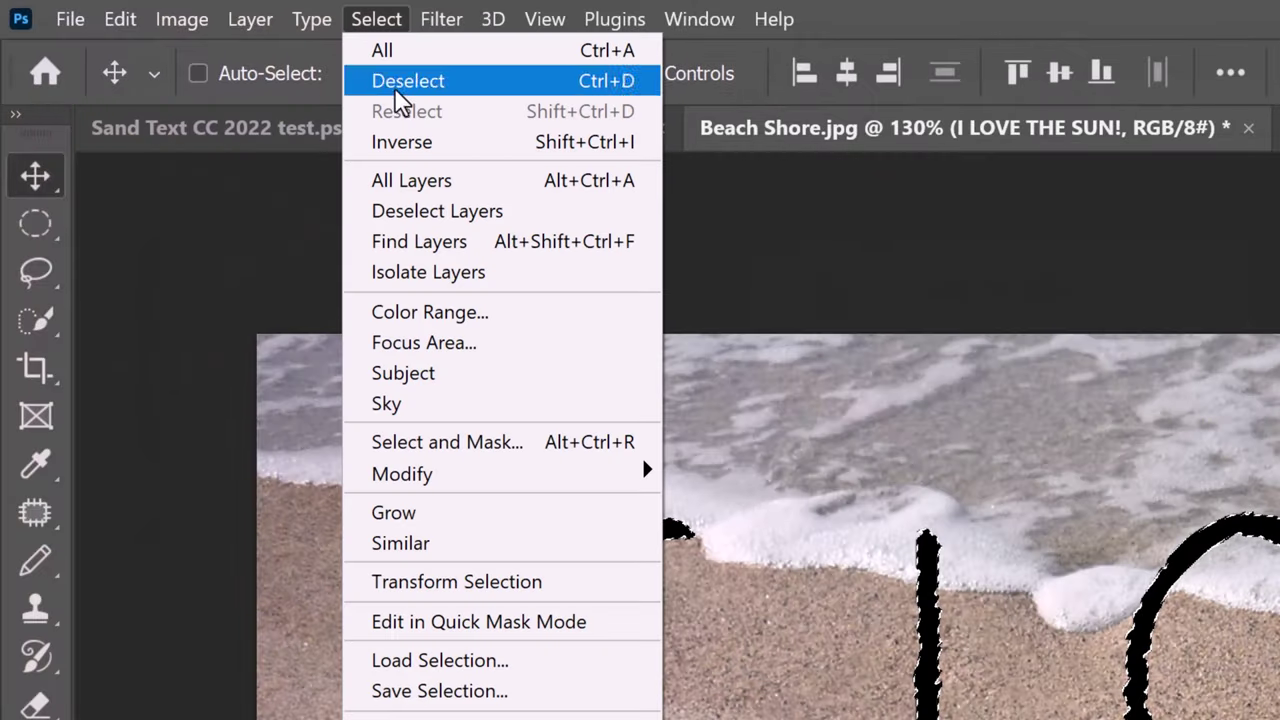
{"action": "mouse_move", "coordinate": [413, 472]}
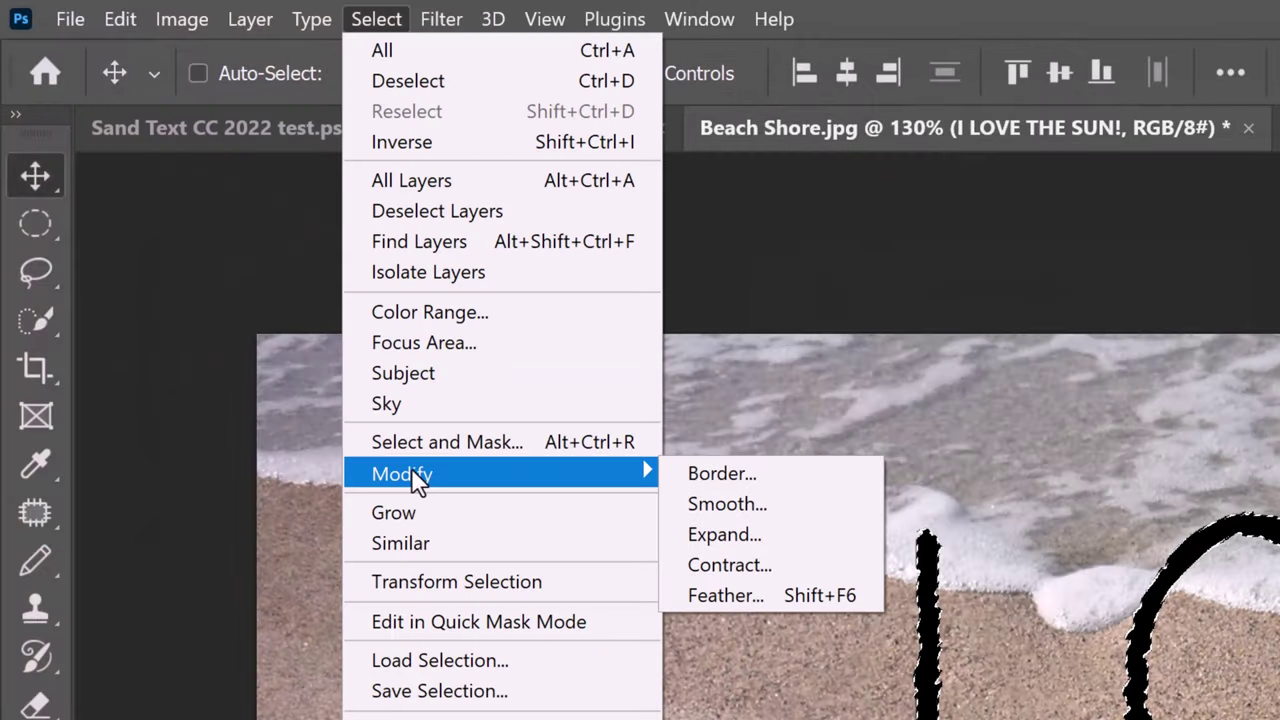
{"action": "left_click", "coordinate": [727, 562]}
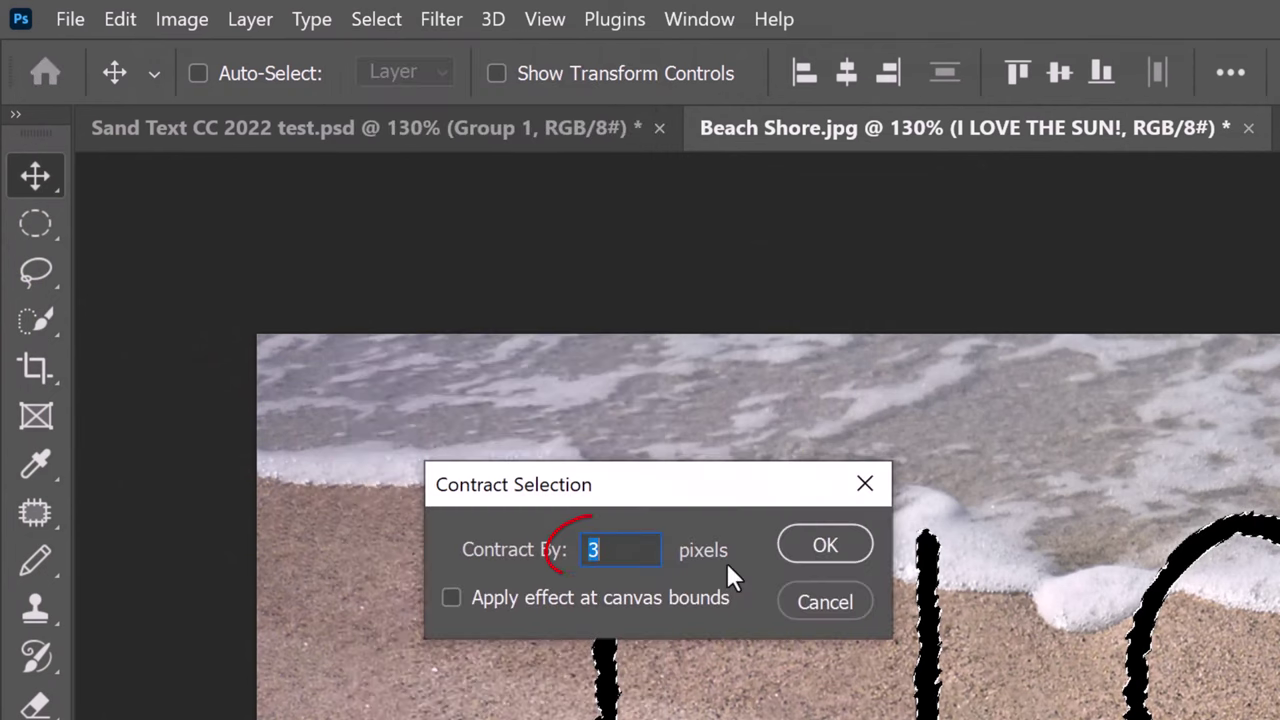
{"action": "left_click", "coordinate": [820, 546]}
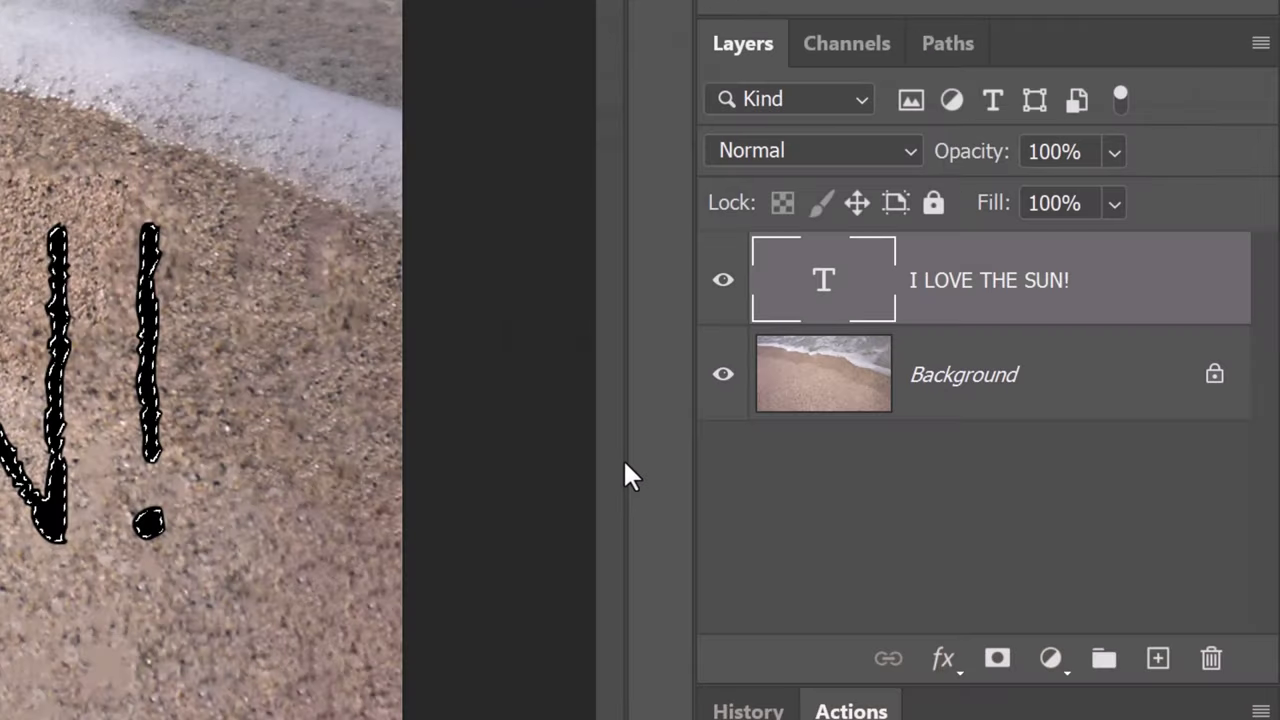
{"action": "left_click", "coordinate": [1157, 657]}
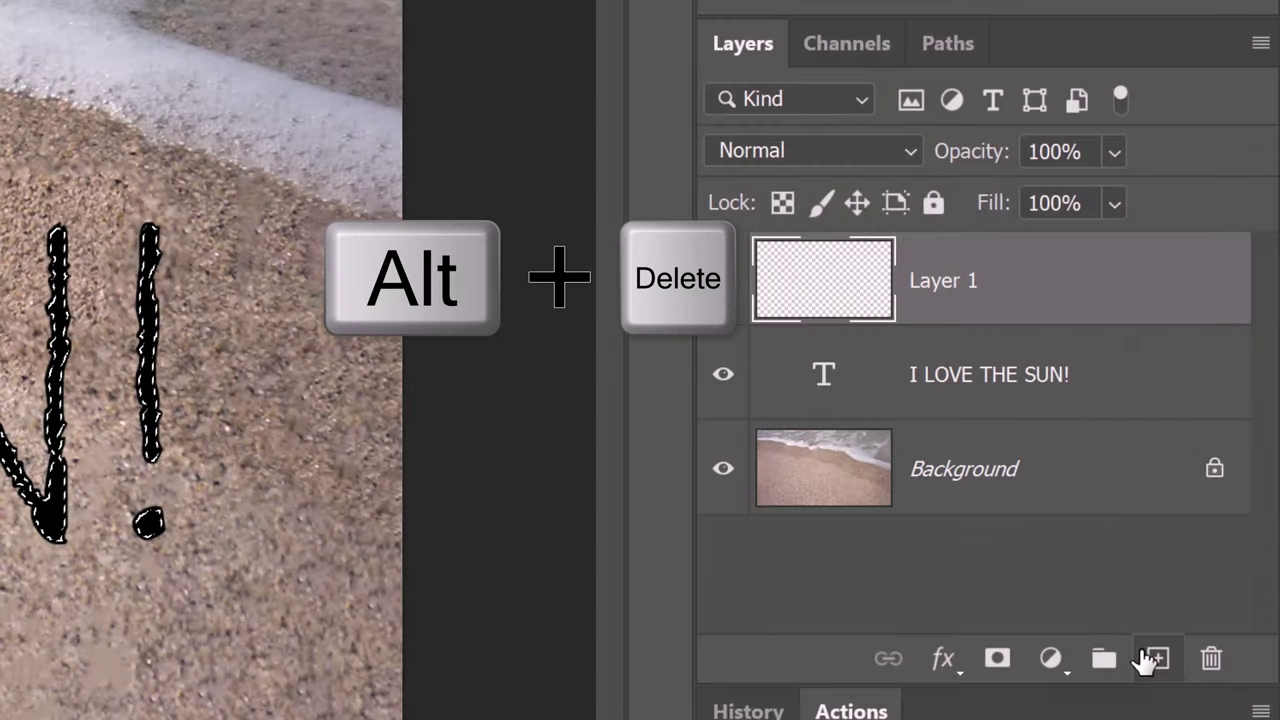
Fill the contracted letters with black on Layer 1, deselect, and hide the original type layer.
{"action": "key", "text": "alt+Delete"}
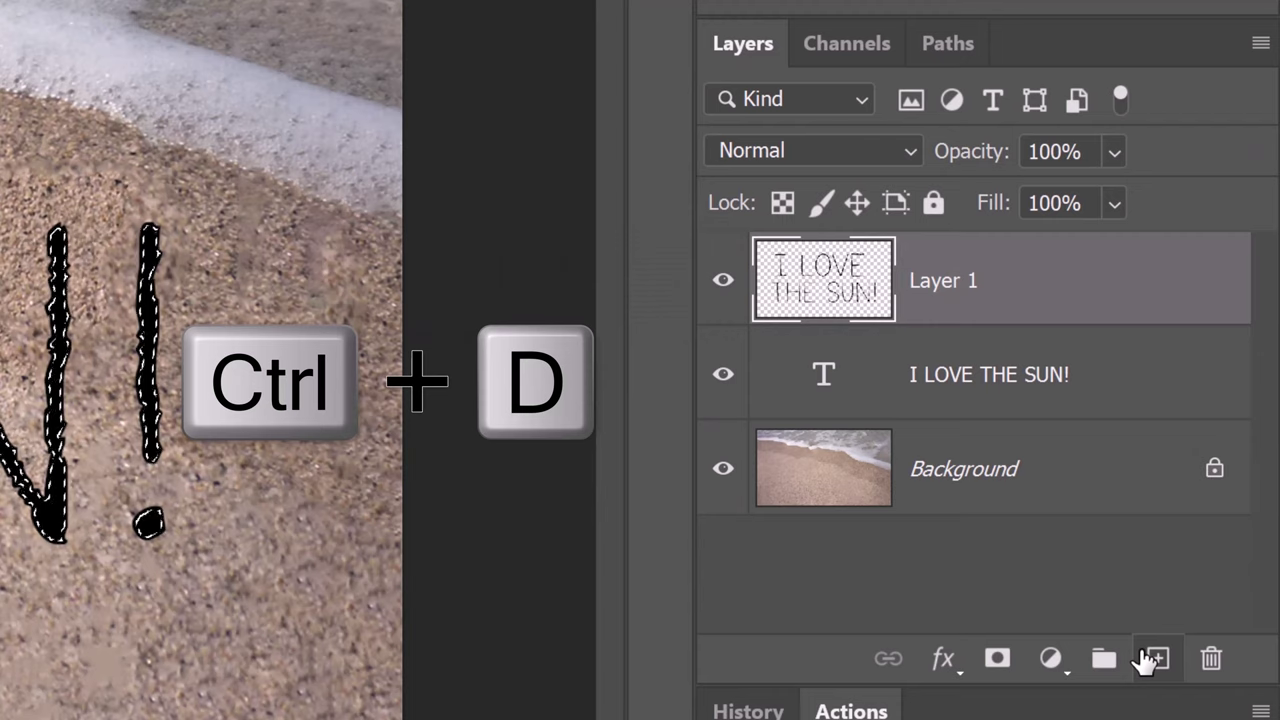
{"action": "key", "text": "ctrl+d"}
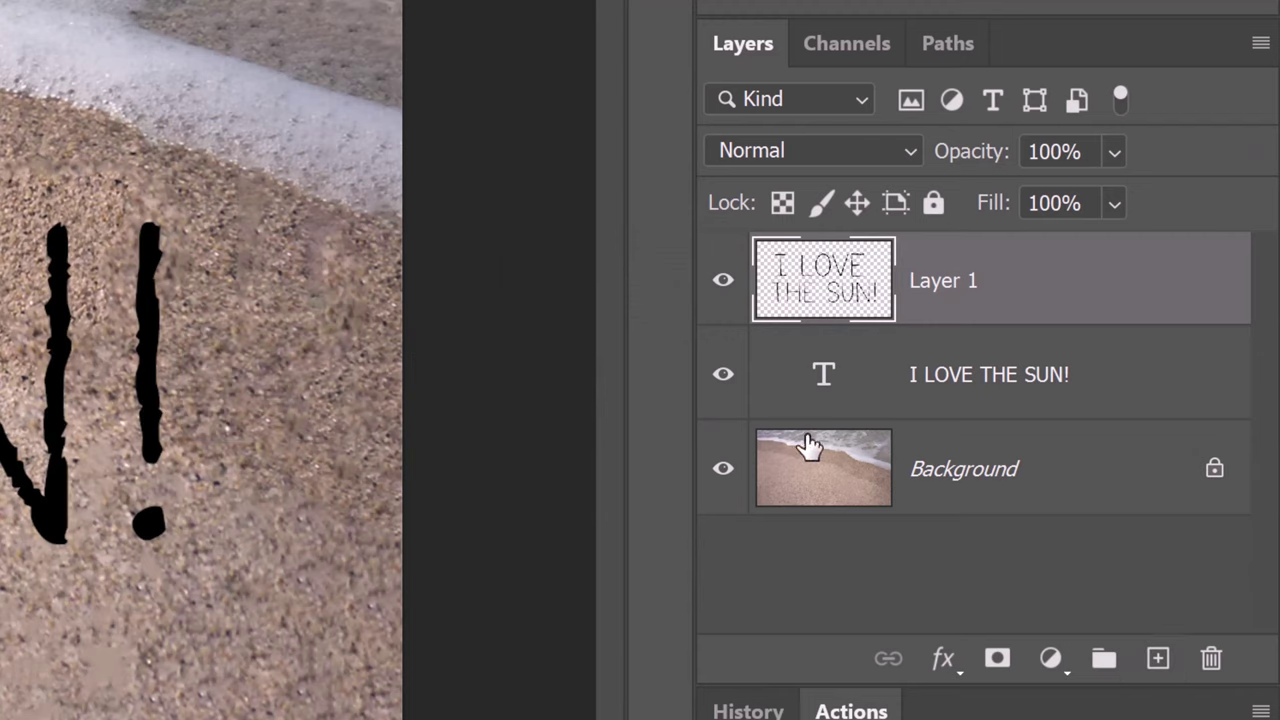
{"action": "left_click", "coordinate": [723, 376]}
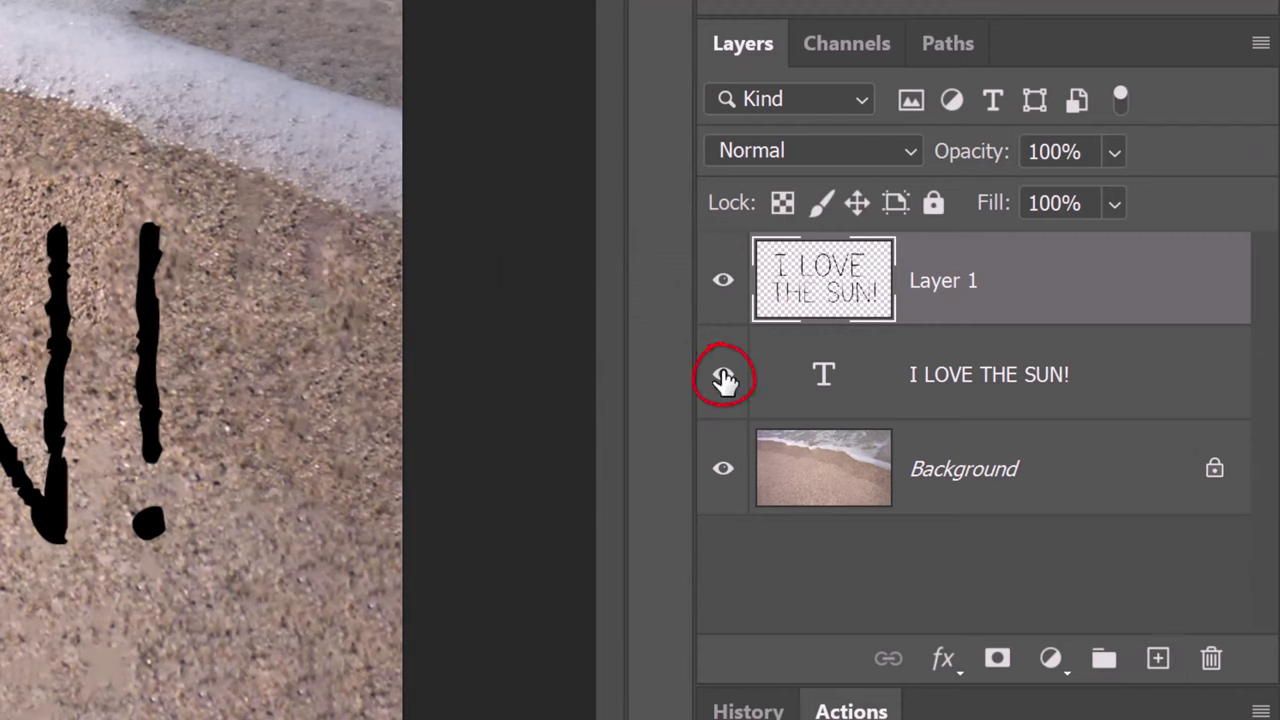
{"action": "left_click", "coordinate": [723, 377]}
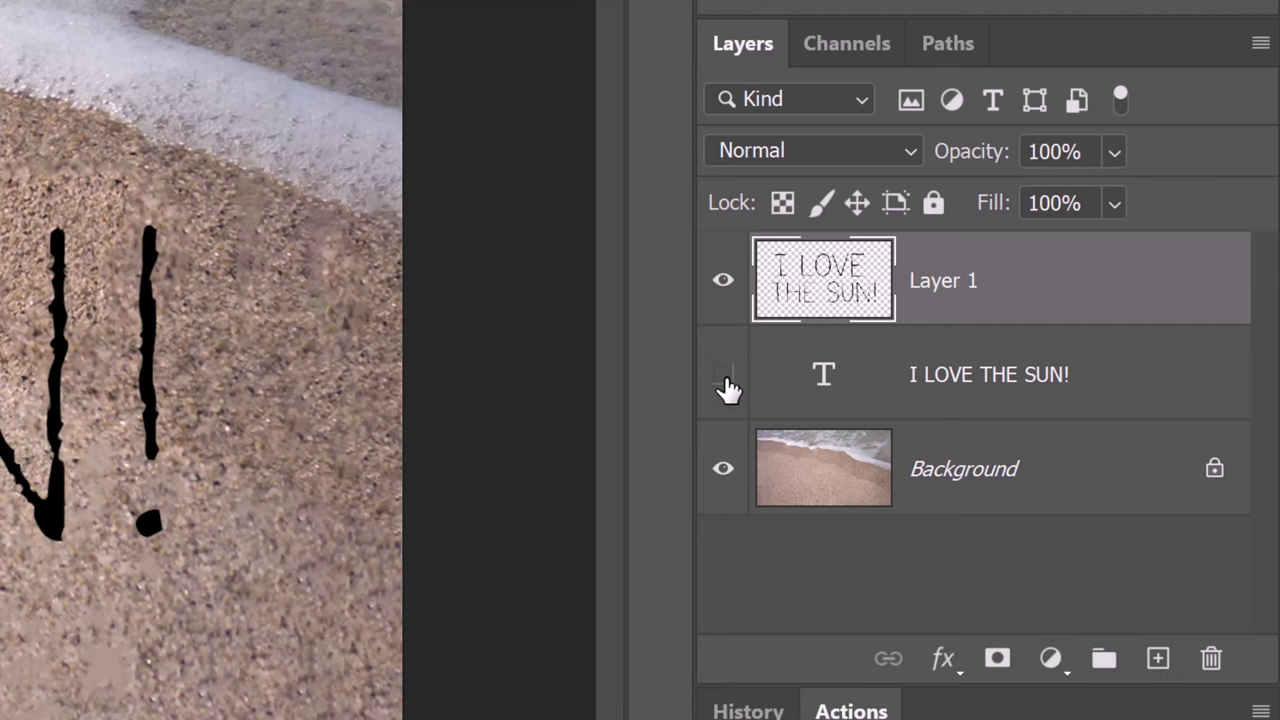
{"action": "left_click", "coordinate": [816, 282]}
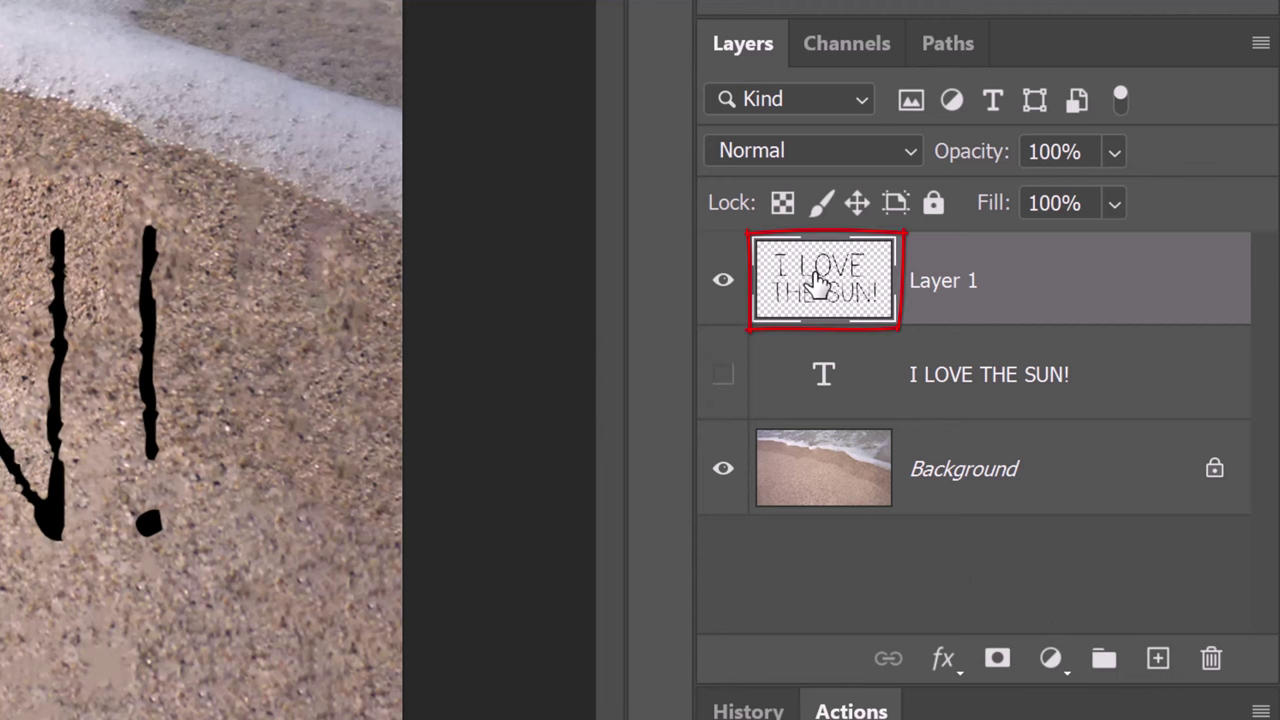
Give Layer 1 a #c7ab99 Color Overlay and a matching #c7ab99 Outer Glow.
{"action": "double_click", "coordinate": [816, 282]}
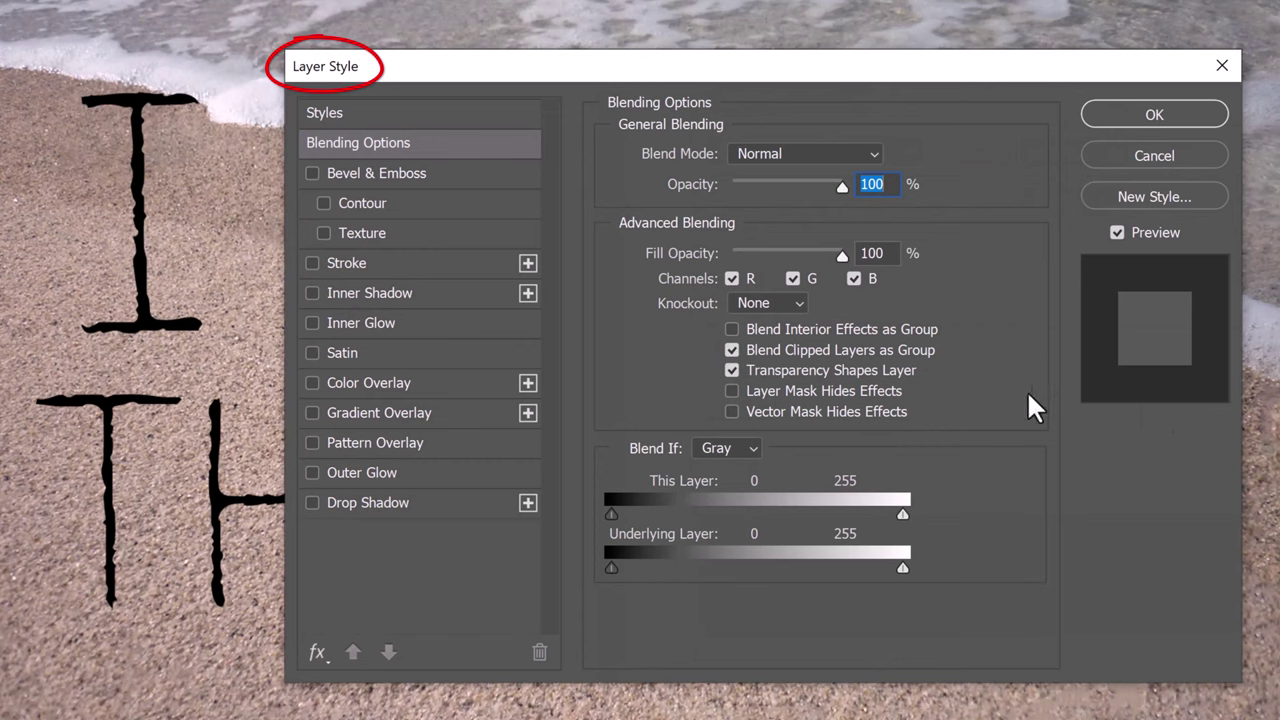
{"action": "left_click", "coordinate": [372, 383]}
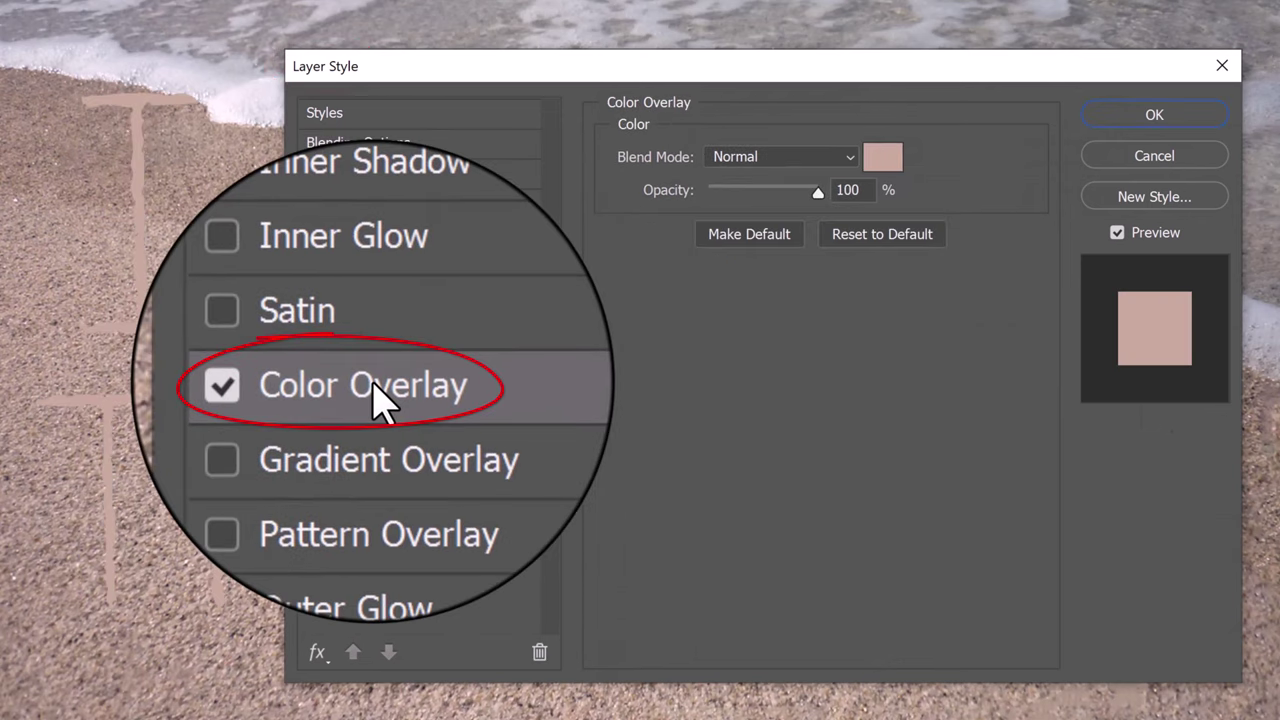
{"action": "left_click", "coordinate": [880, 160]}
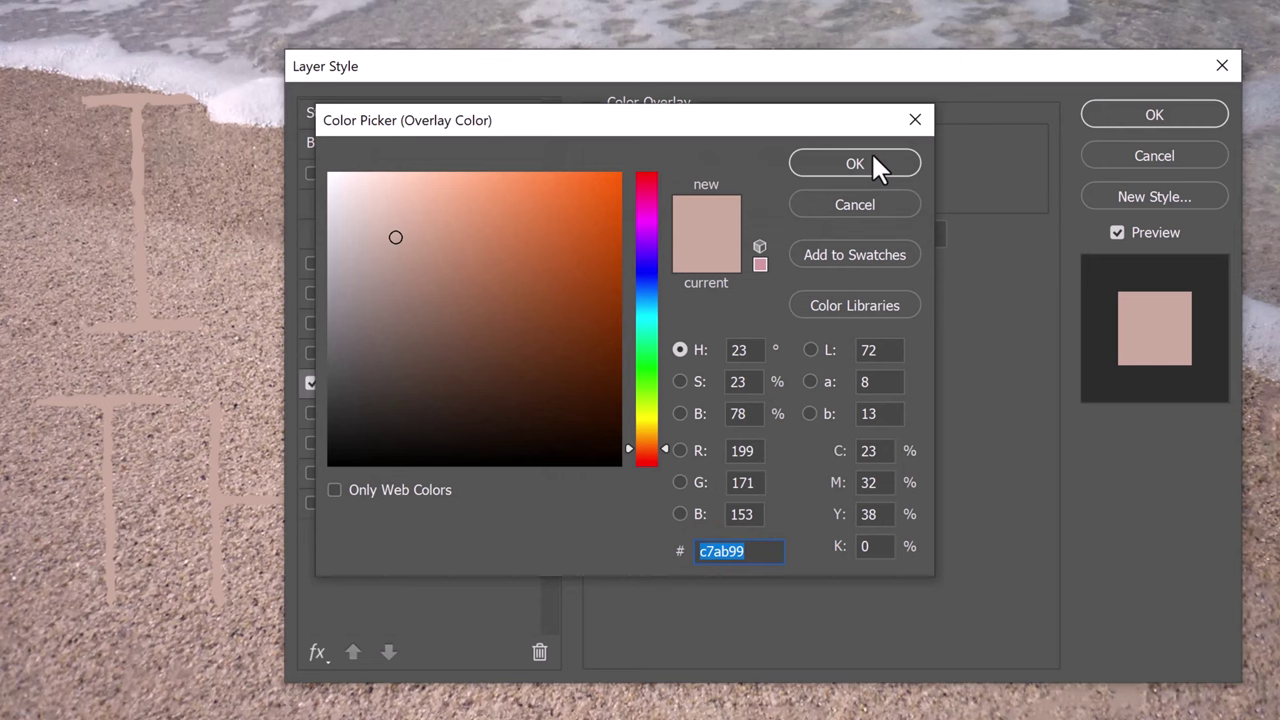
{"action": "left_click", "coordinate": [851, 166]}
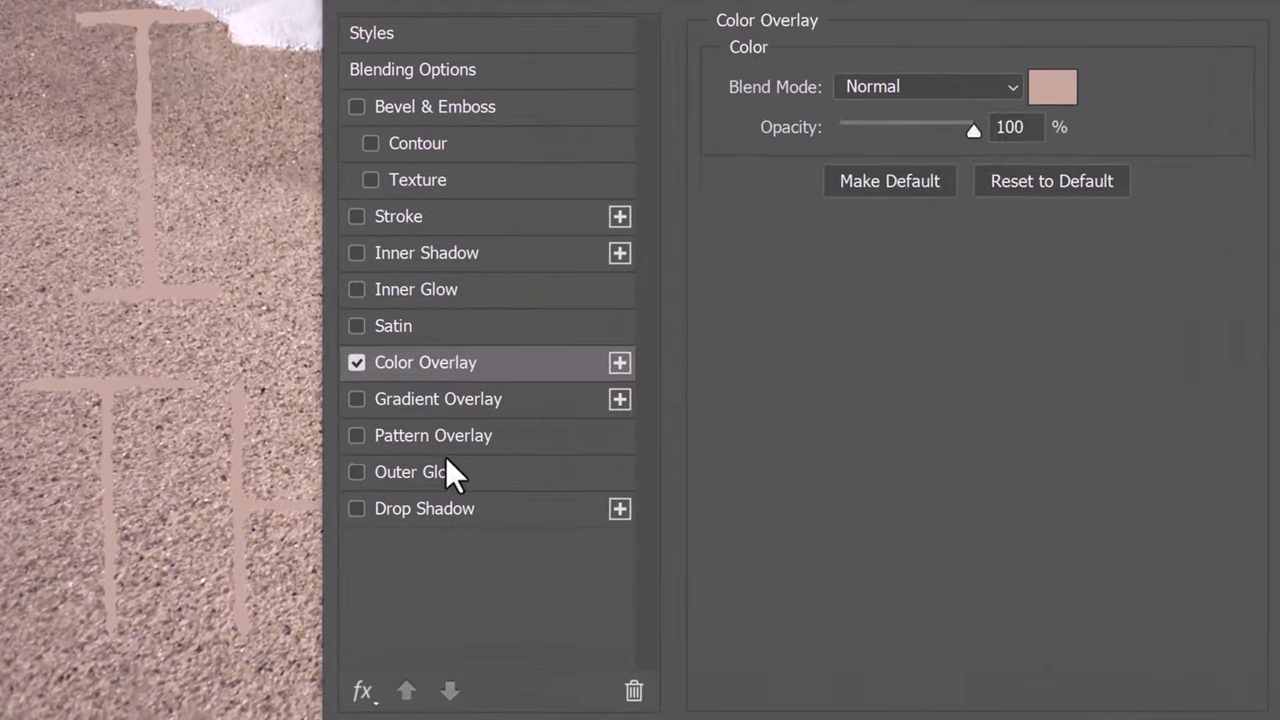
{"action": "left_click", "coordinate": [425, 472]}
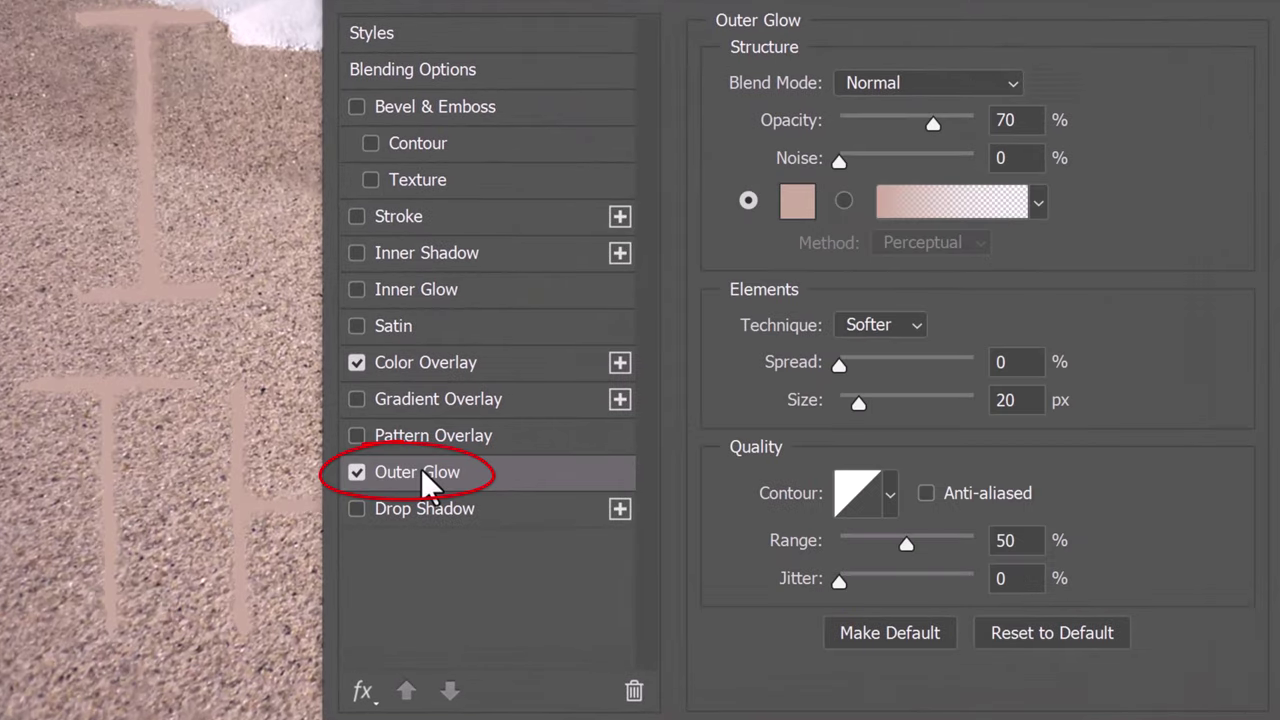
{"action": "left_click", "coordinate": [796, 207]}
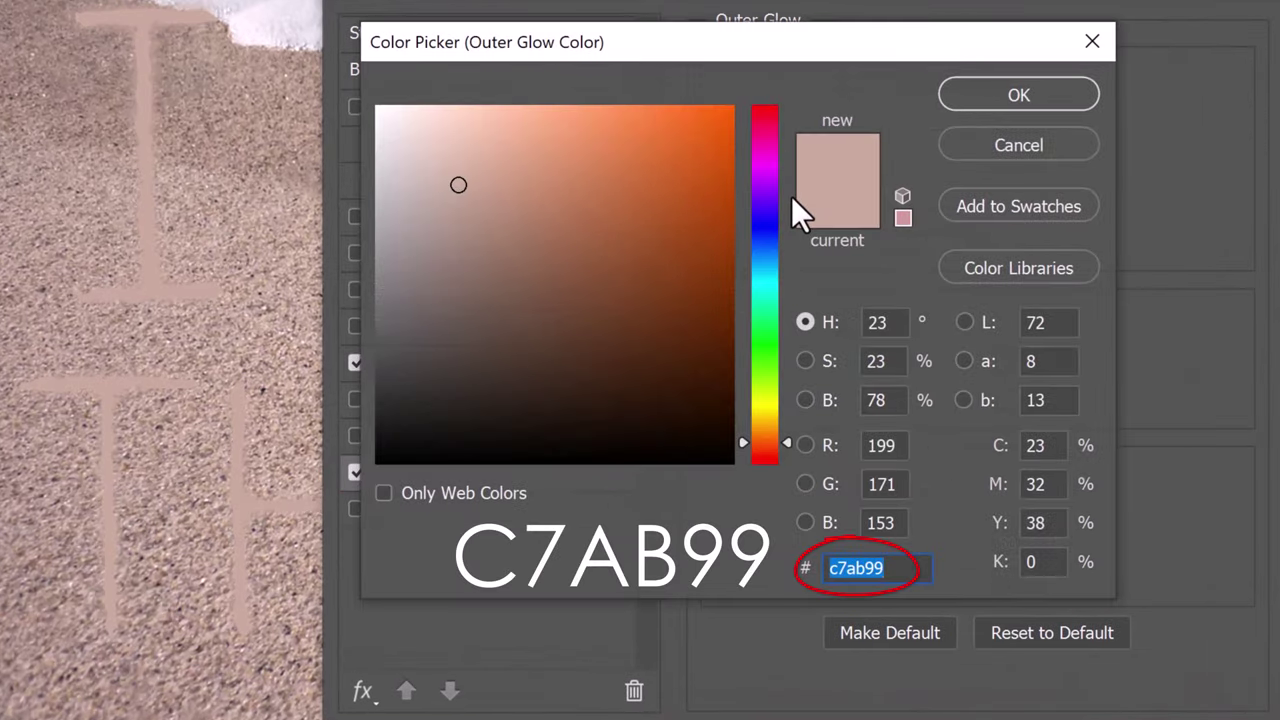
{"action": "left_click", "coordinate": [996, 90]}
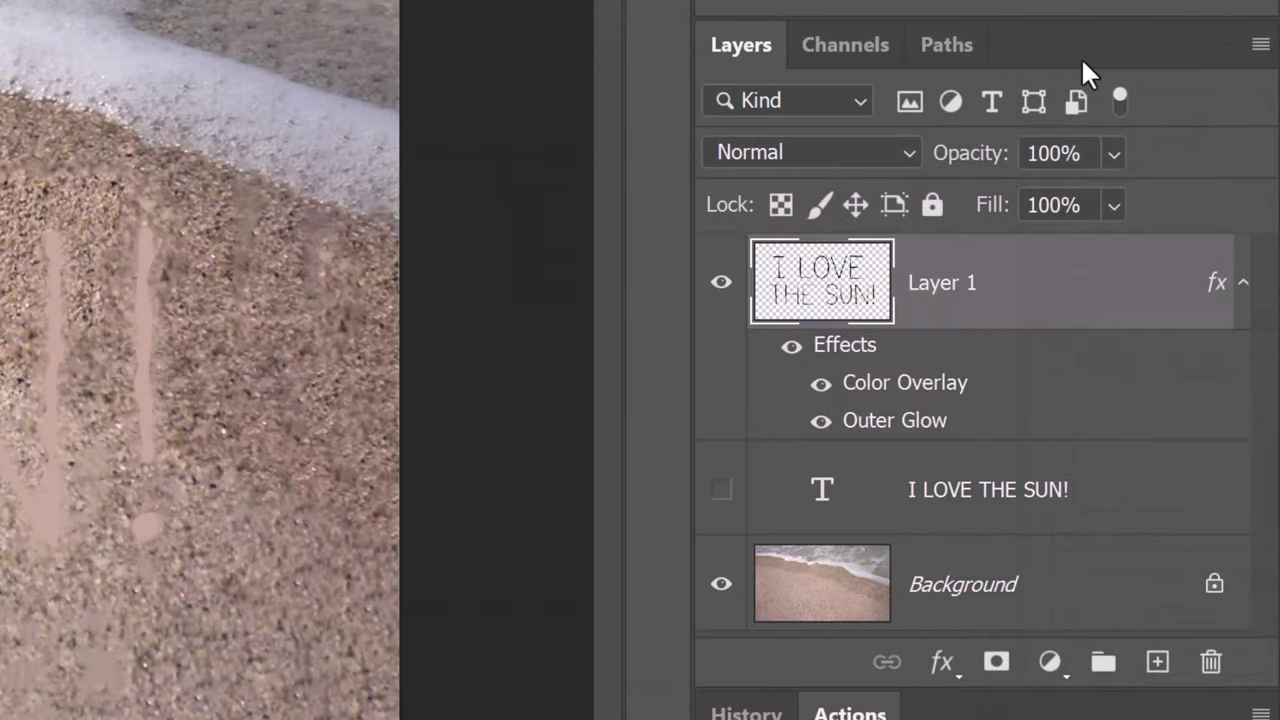
Convert Layer 1 to a smart object and add an Emboss bevel: depth 250%, size 10 px, altitude 0°.
{"action": "left_click", "coordinate": [1260, 50]}
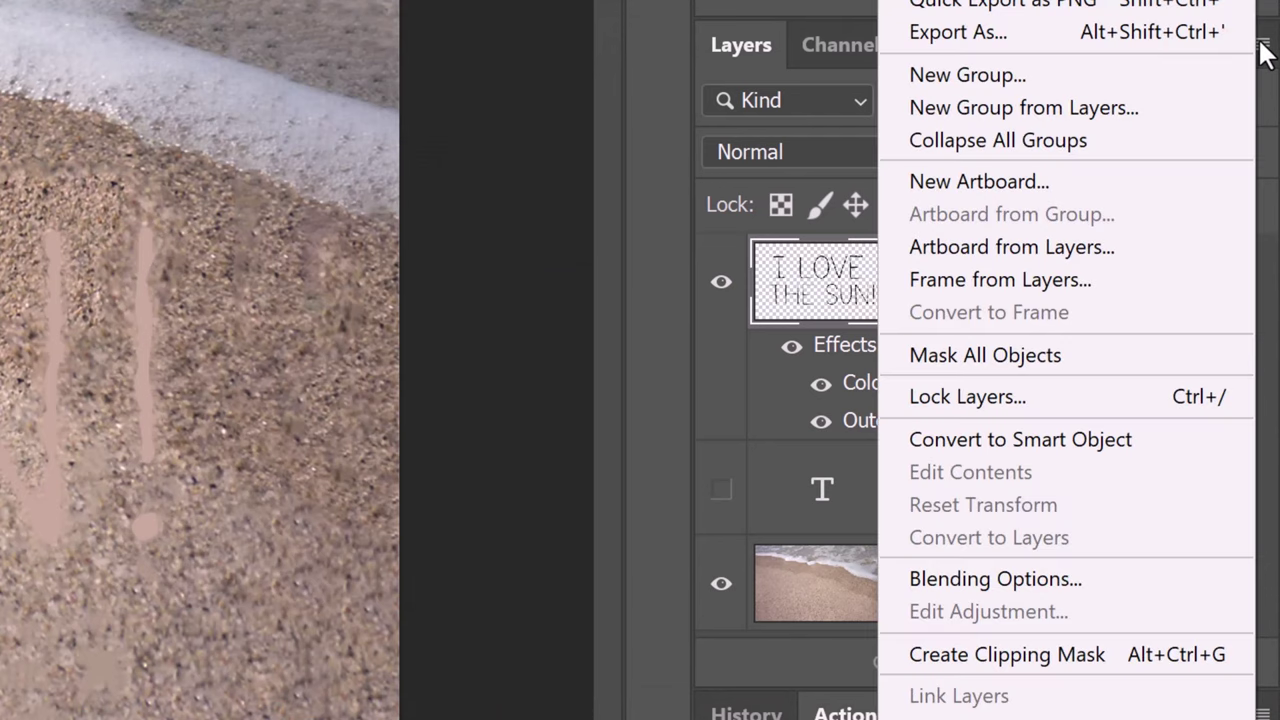
{"action": "left_click", "coordinate": [1000, 440]}
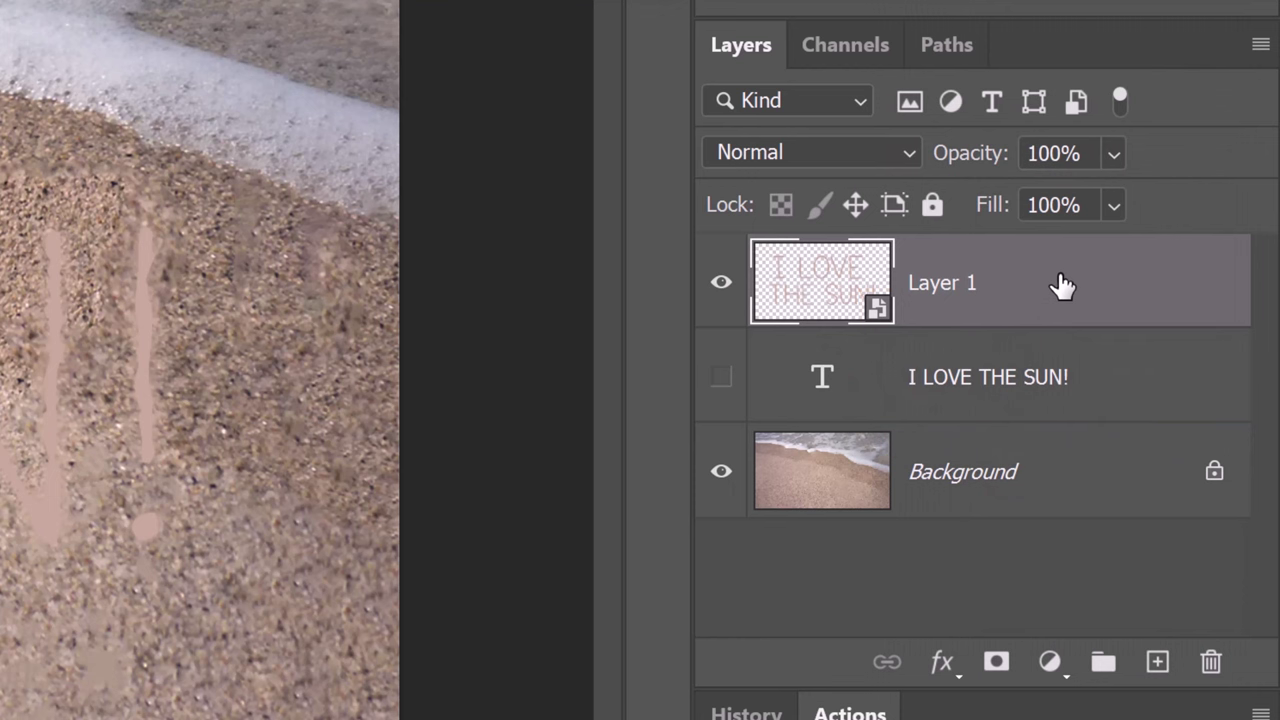
{"action": "double_click", "coordinate": [1062, 286]}
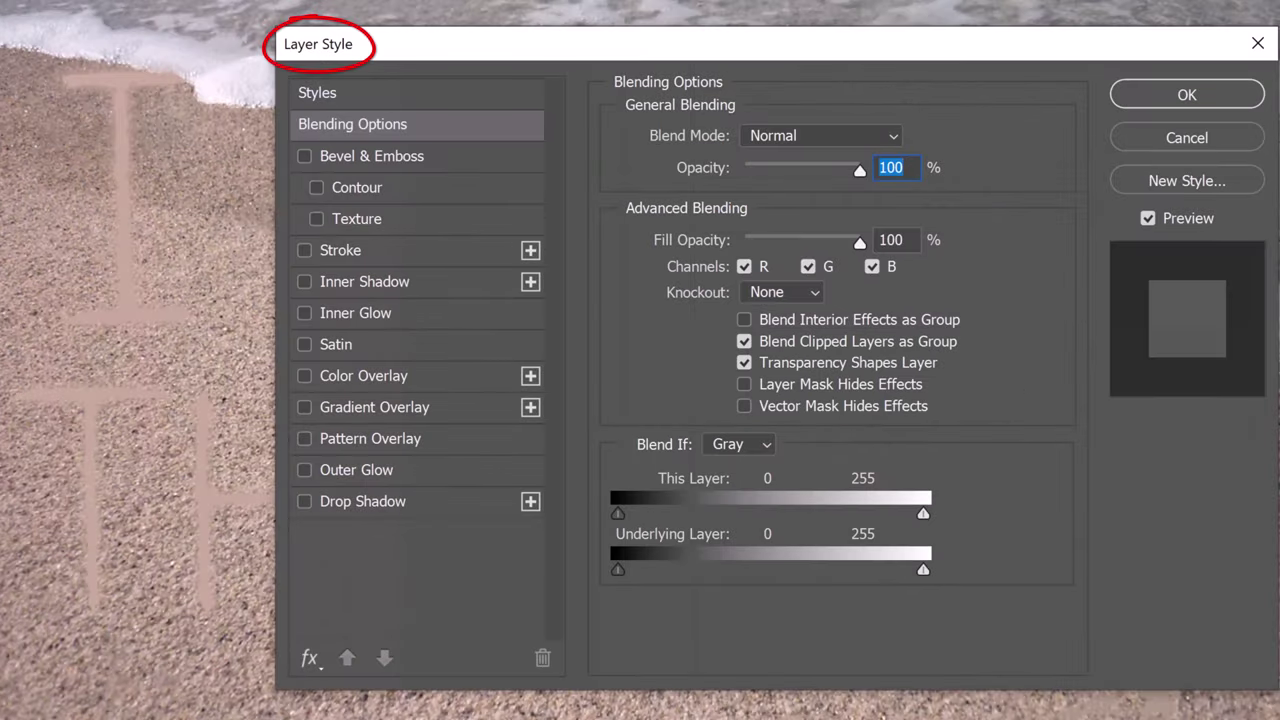
{"action": "left_click", "coordinate": [375, 156]}
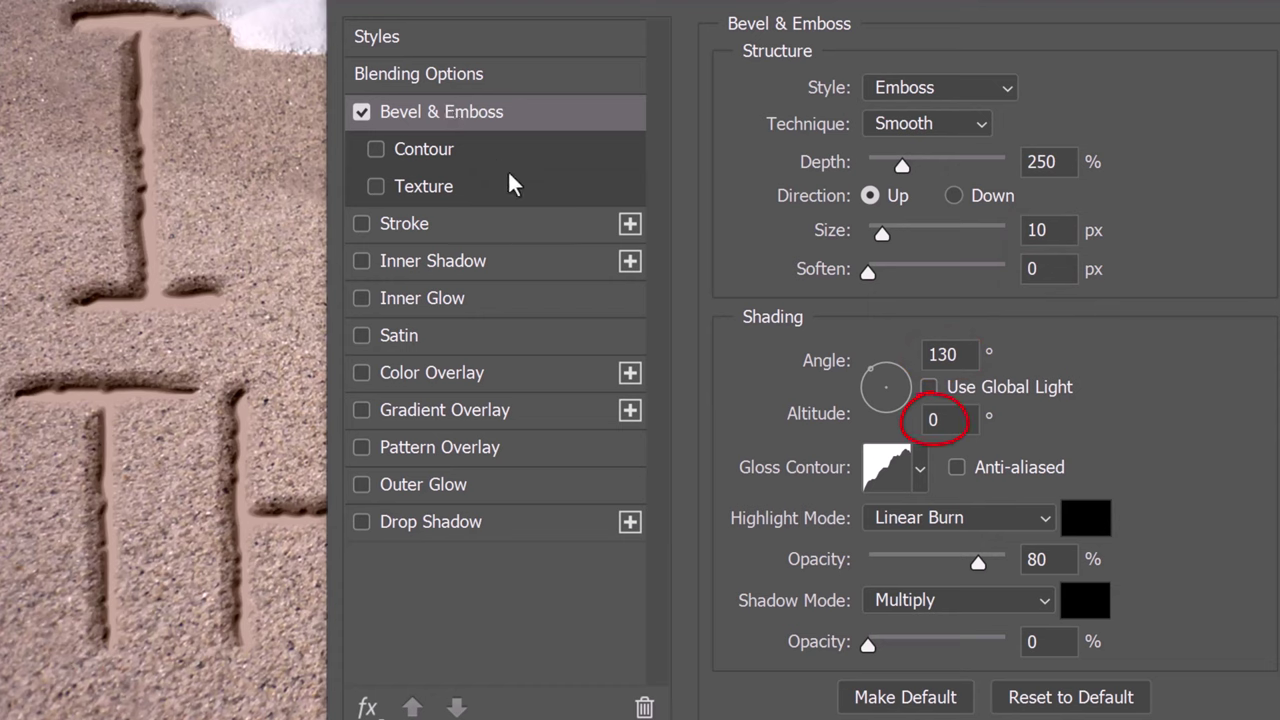
Reset the gloss contour presets to their defaults, shown as a small list.
{"action": "left_click", "coordinate": [919, 468]}
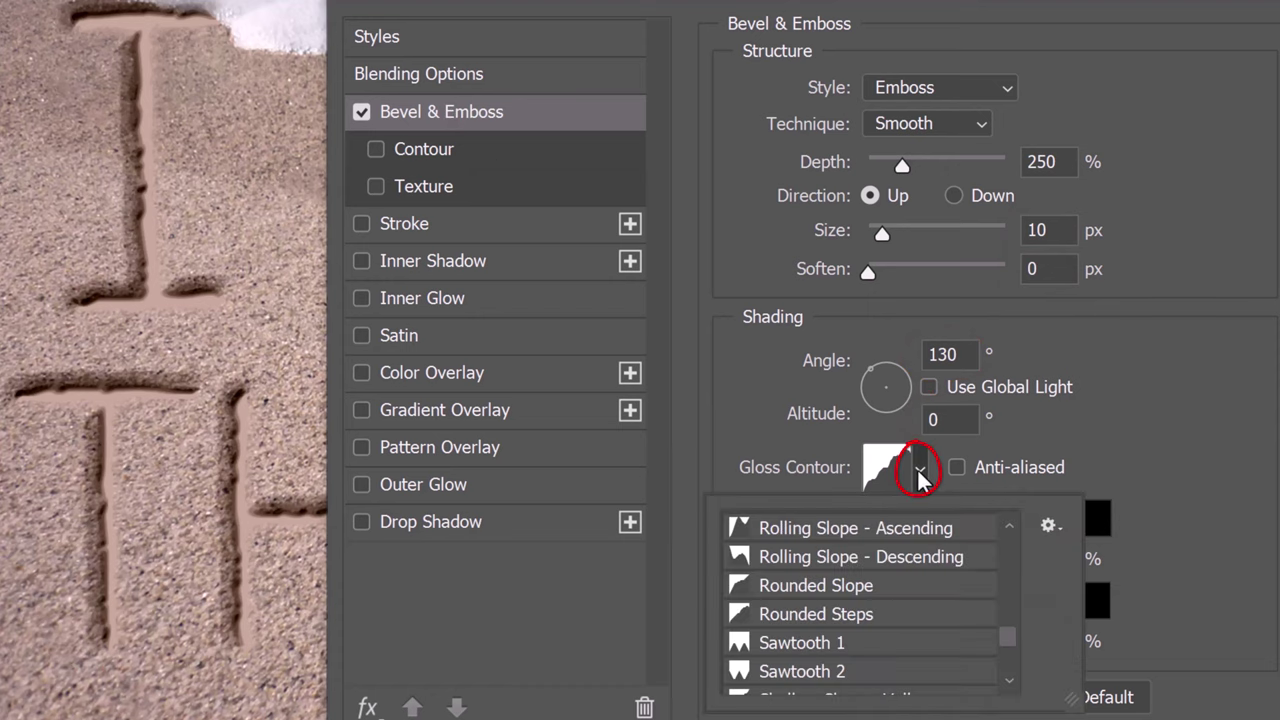
{"action": "left_click", "coordinate": [1047, 527]}
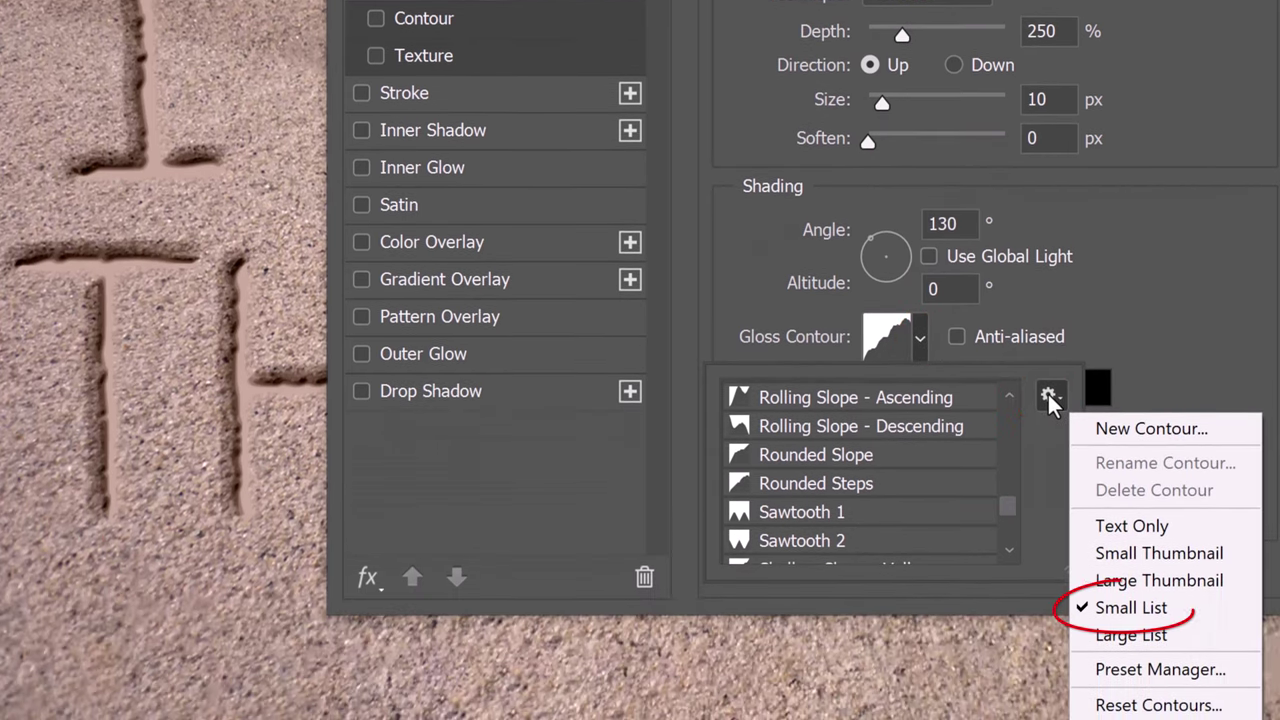
{"action": "left_click", "coordinate": [1131, 607]}
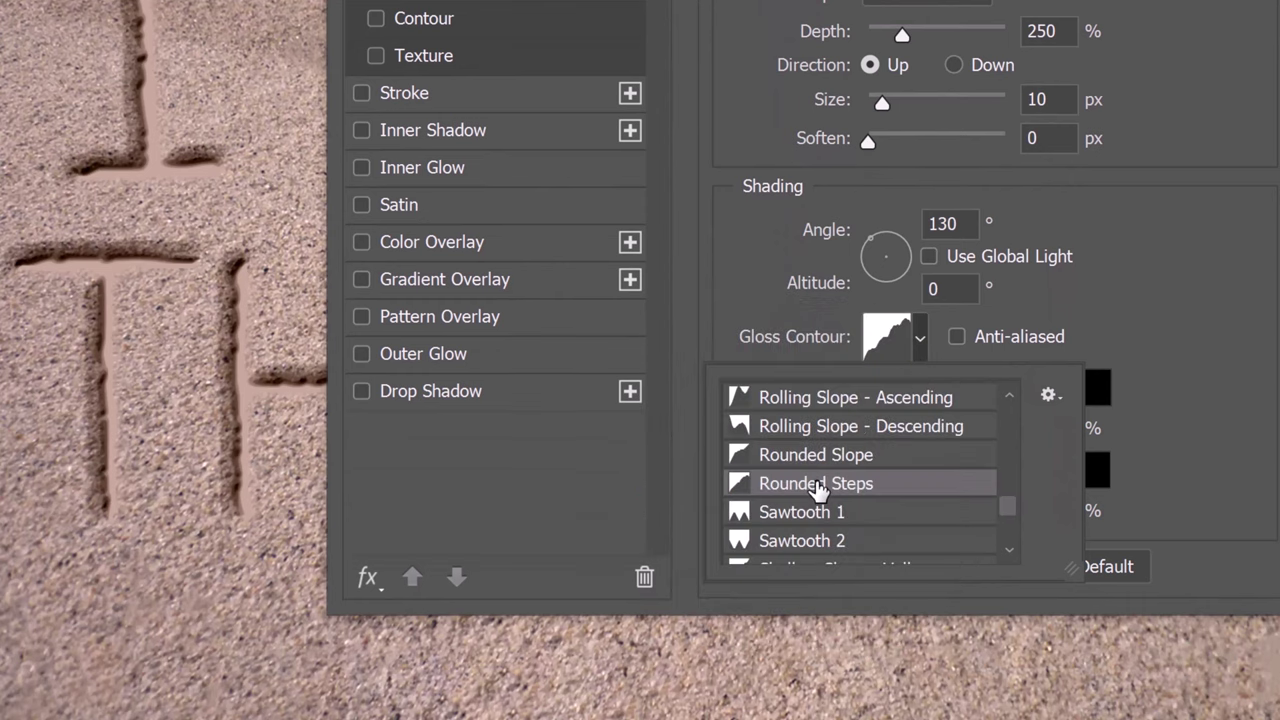
{"action": "left_click", "coordinate": [1050, 396]}
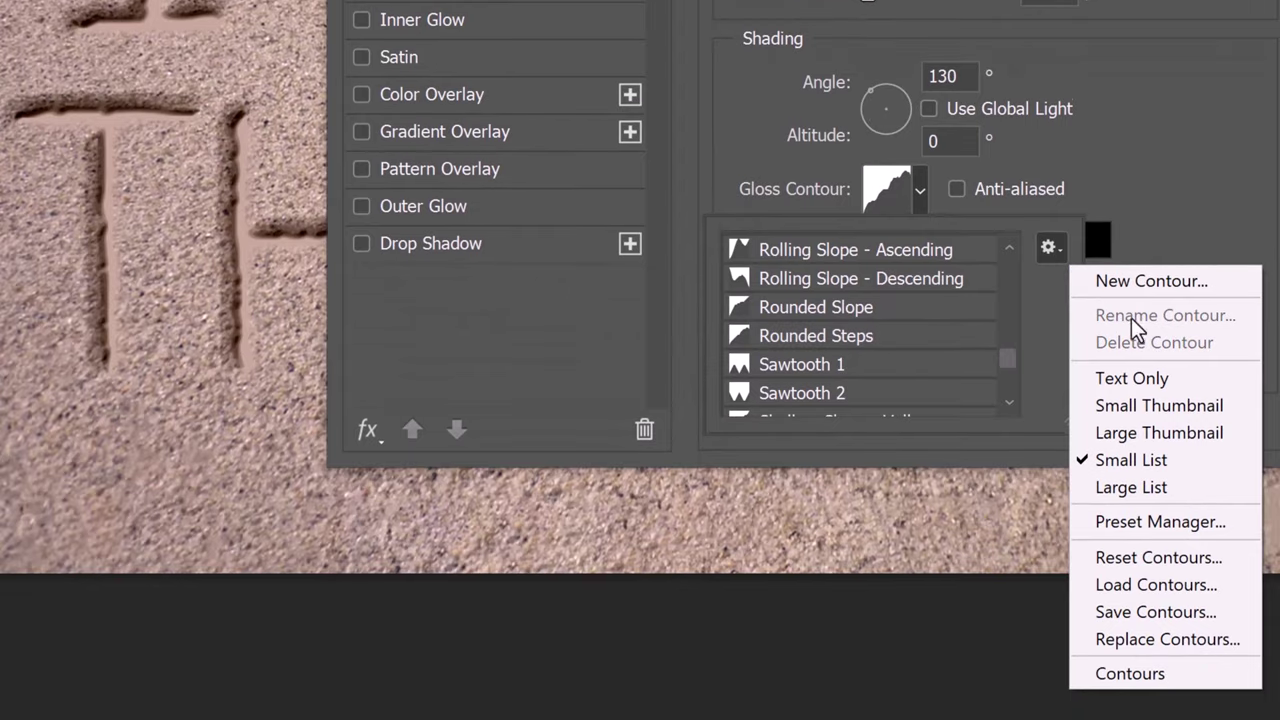
{"action": "left_click", "coordinate": [1140, 685]}
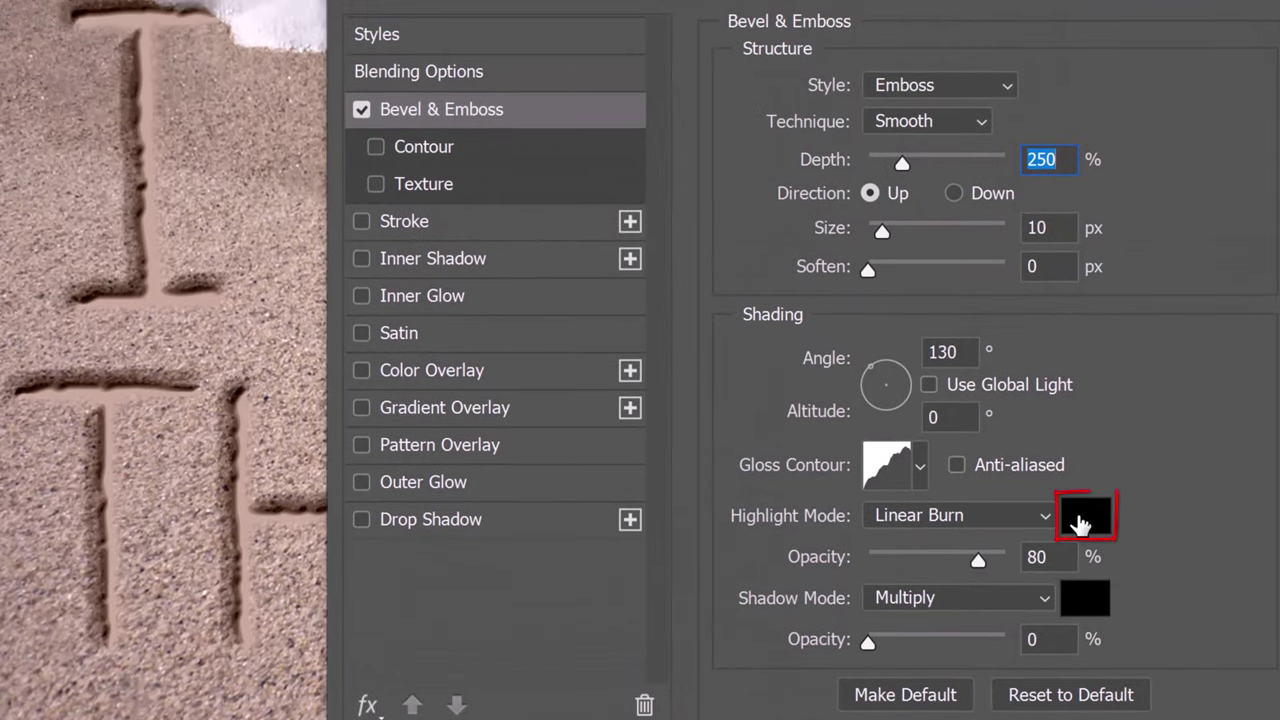
Set the emboss highlight colour to 7E7164.
{"action": "left_click", "coordinate": [1080, 520]}
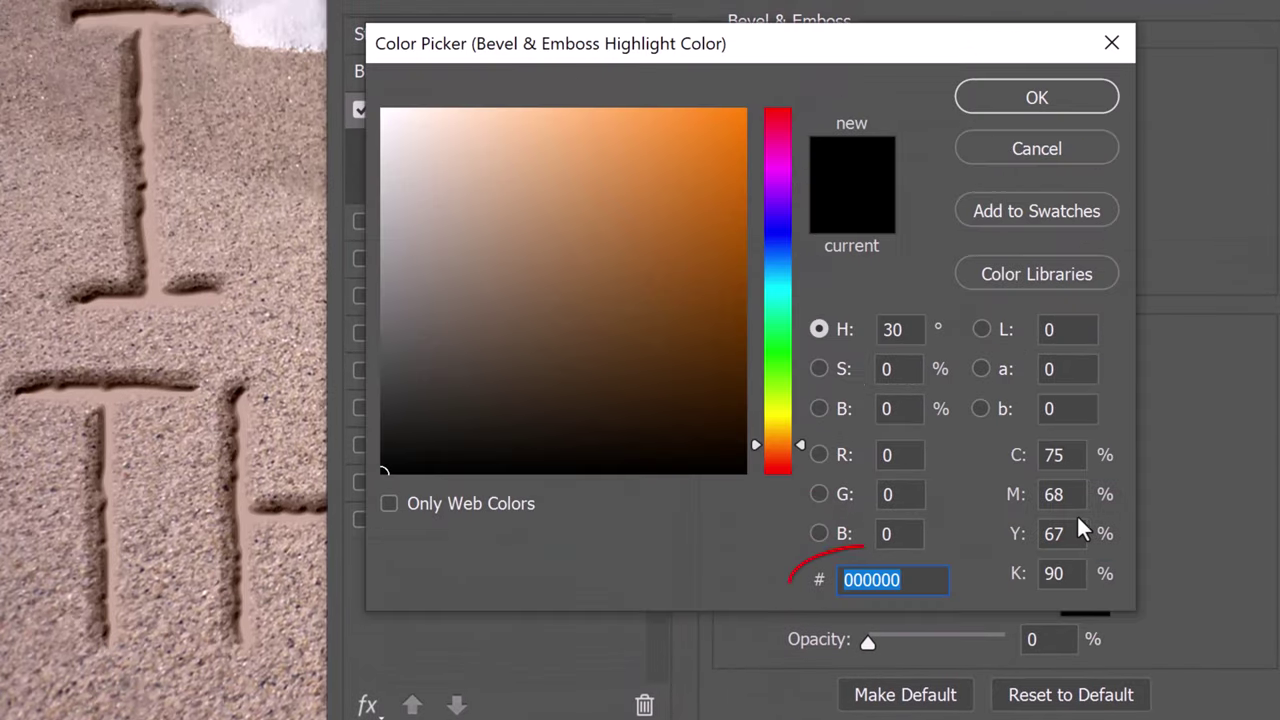
{"action": "type", "text": "7E"}
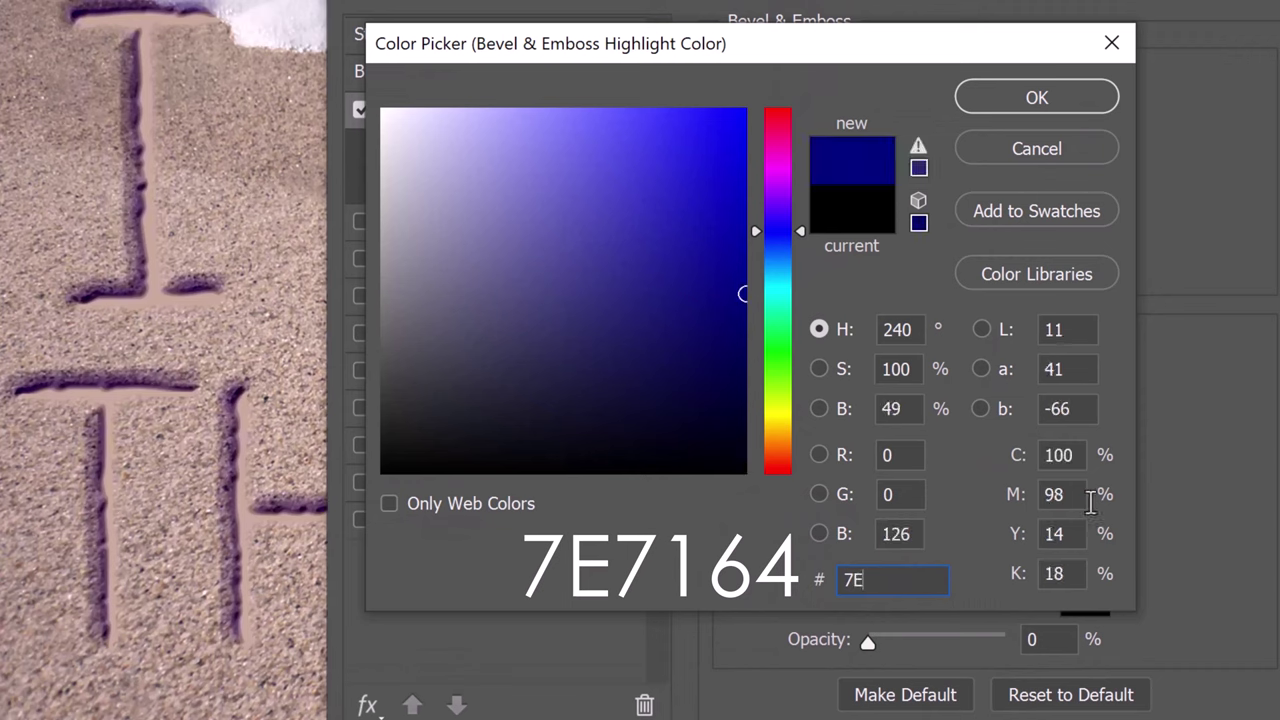
{"action": "type", "text": "71"}
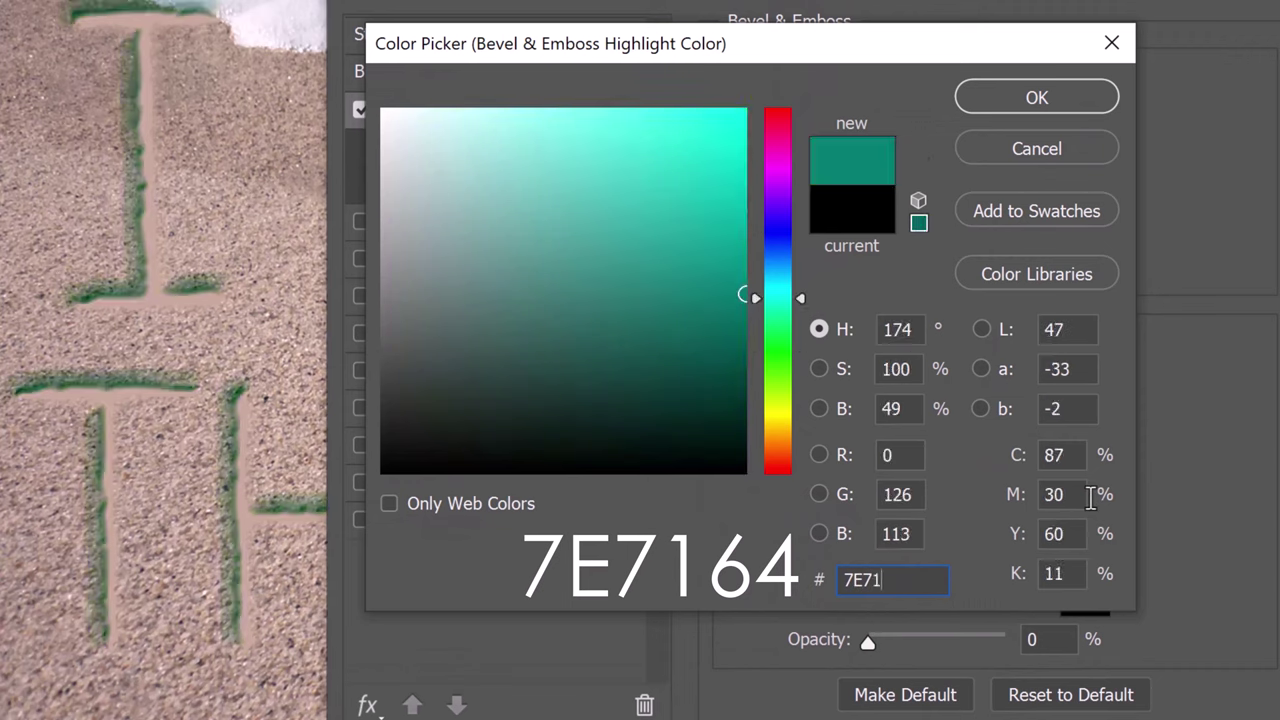
{"action": "type", "text": "64"}
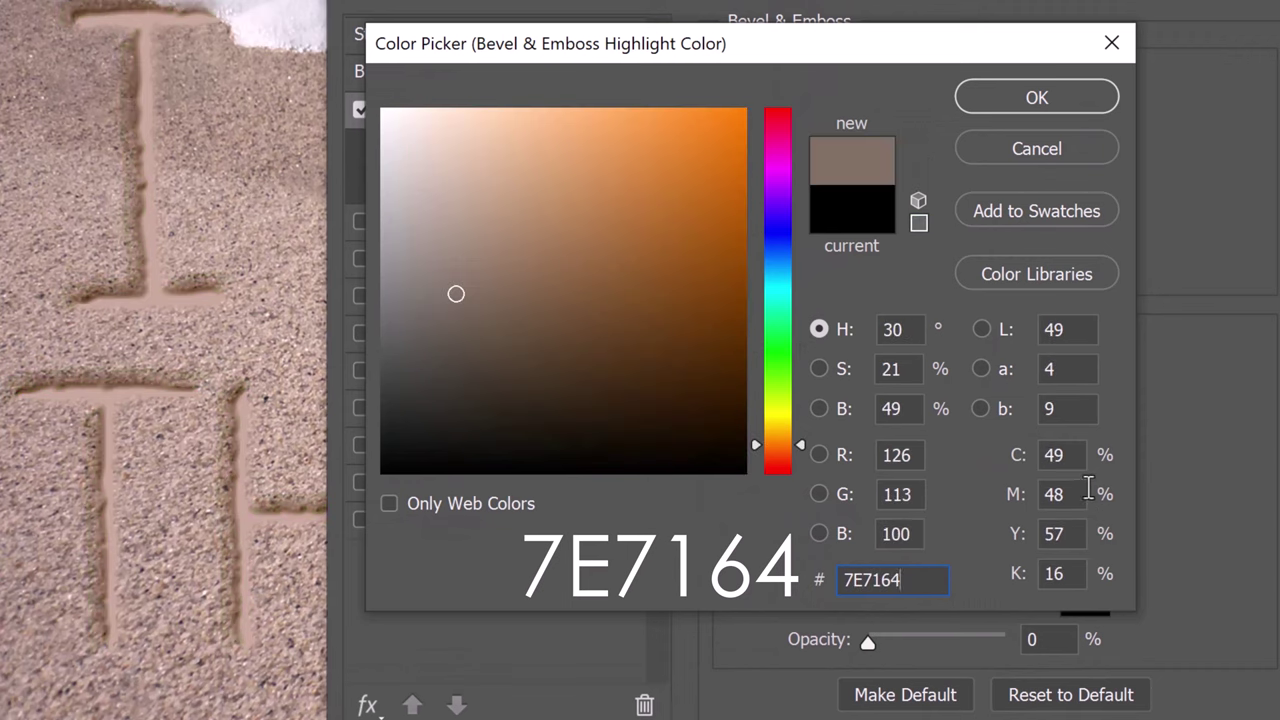
{"action": "left_click", "coordinate": [1039, 97]}
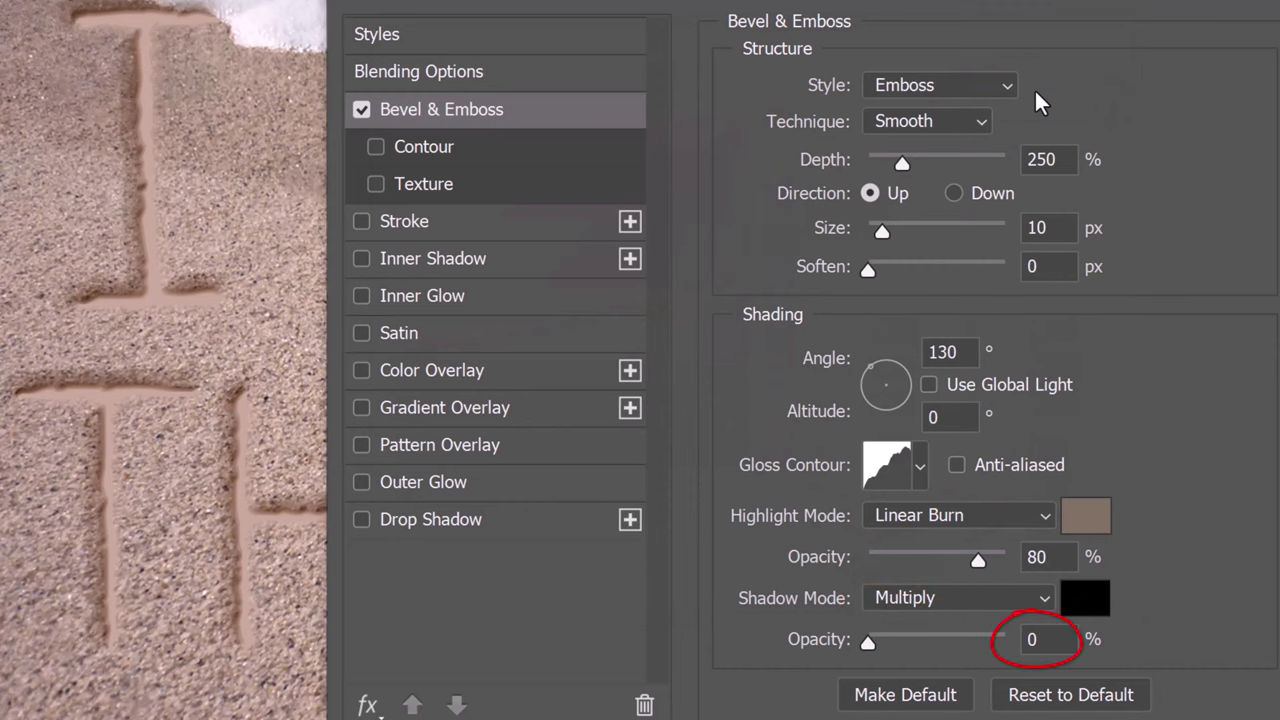
Enable Texture on the emboss and load Legacy Patterns and More into the pattern library.
{"action": "left_click", "coordinate": [423, 183]}
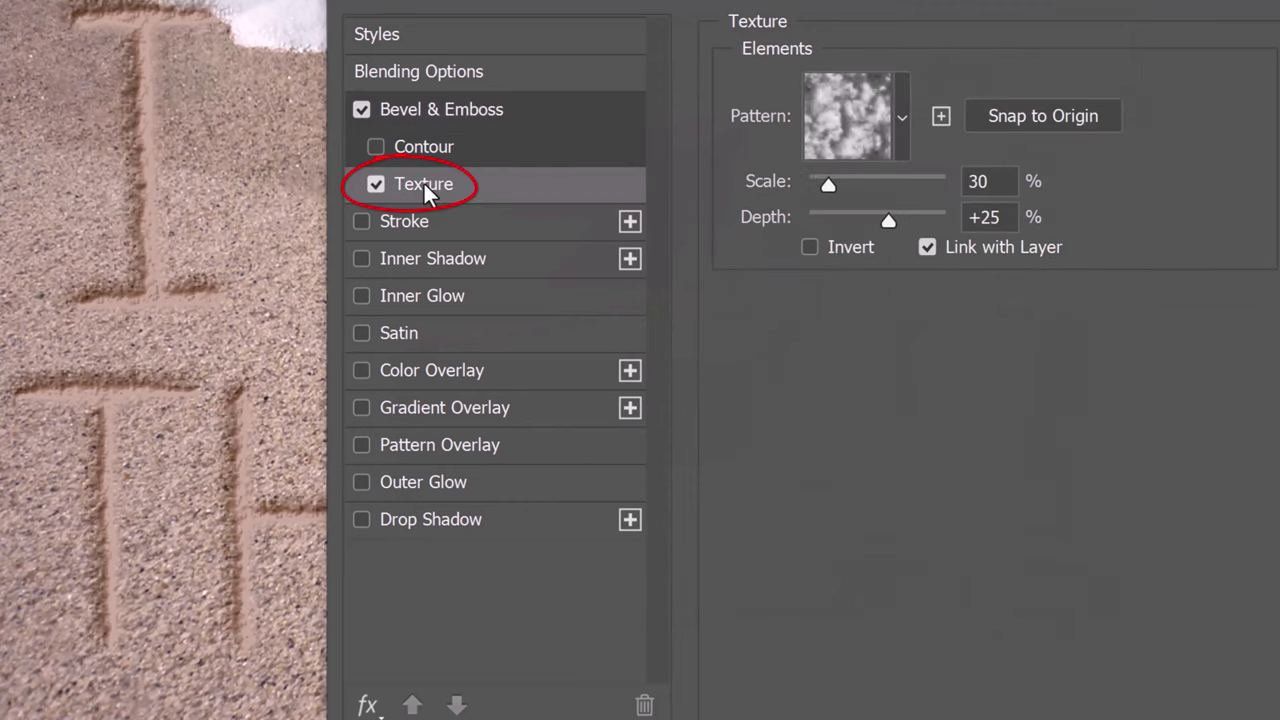
{"action": "left_click", "coordinate": [901, 119]}
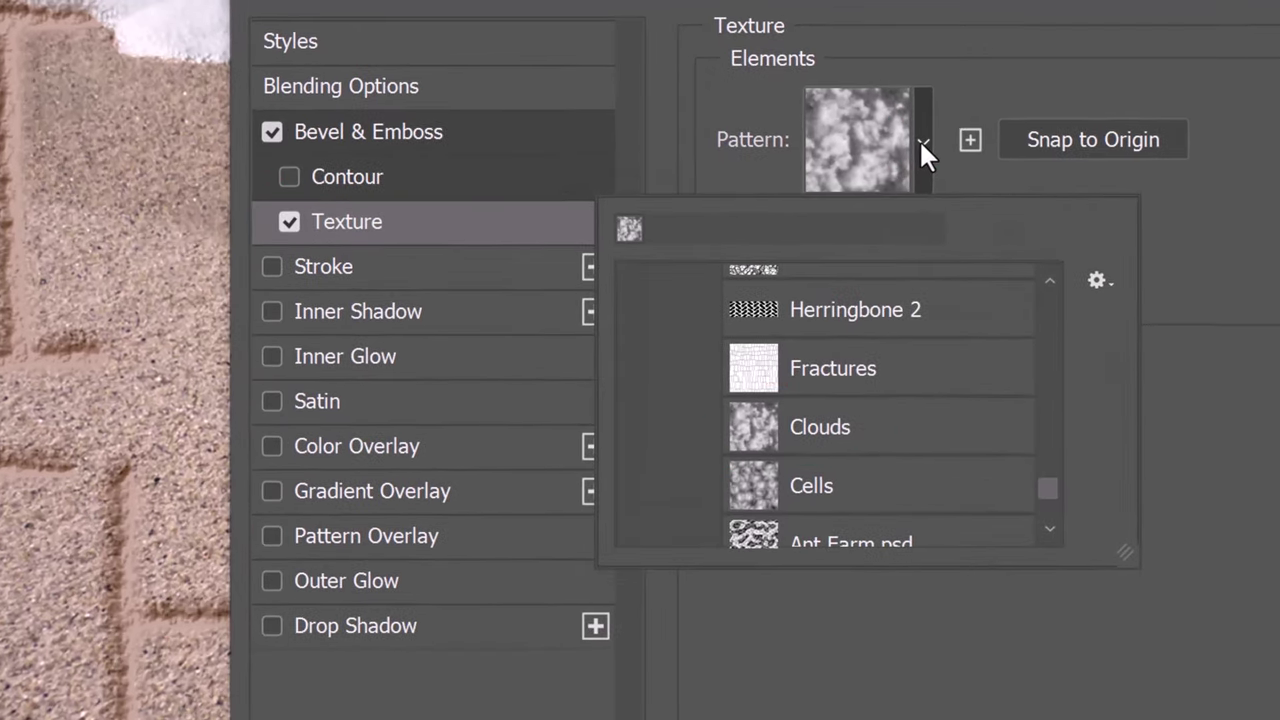
{"action": "mouse_move", "coordinate": [1047, 488]}
{"action": "left_mouse_down"}
{"action": "mouse_move", "coordinate": [1038, 286]}
{"action": "mouse_move", "coordinate": [1042, 342]}
{"action": "left_mouse_up"}
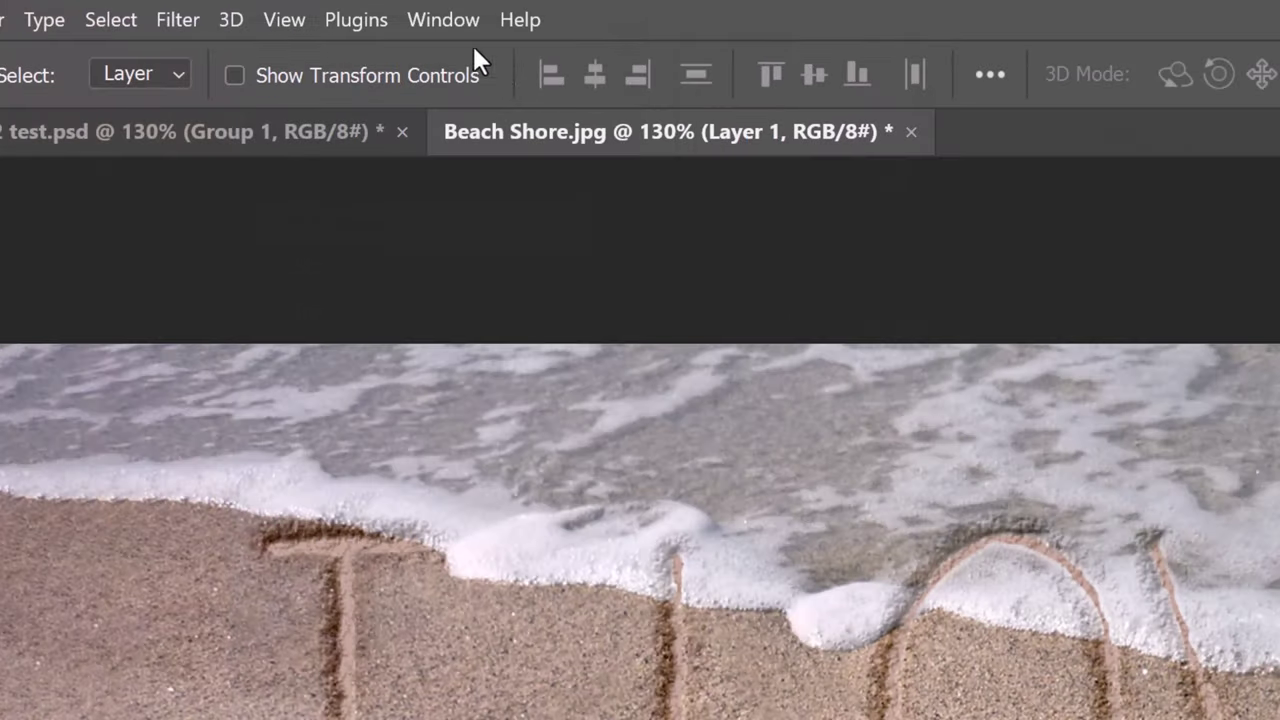
{"action": "left_click", "coordinate": [445, 21]}
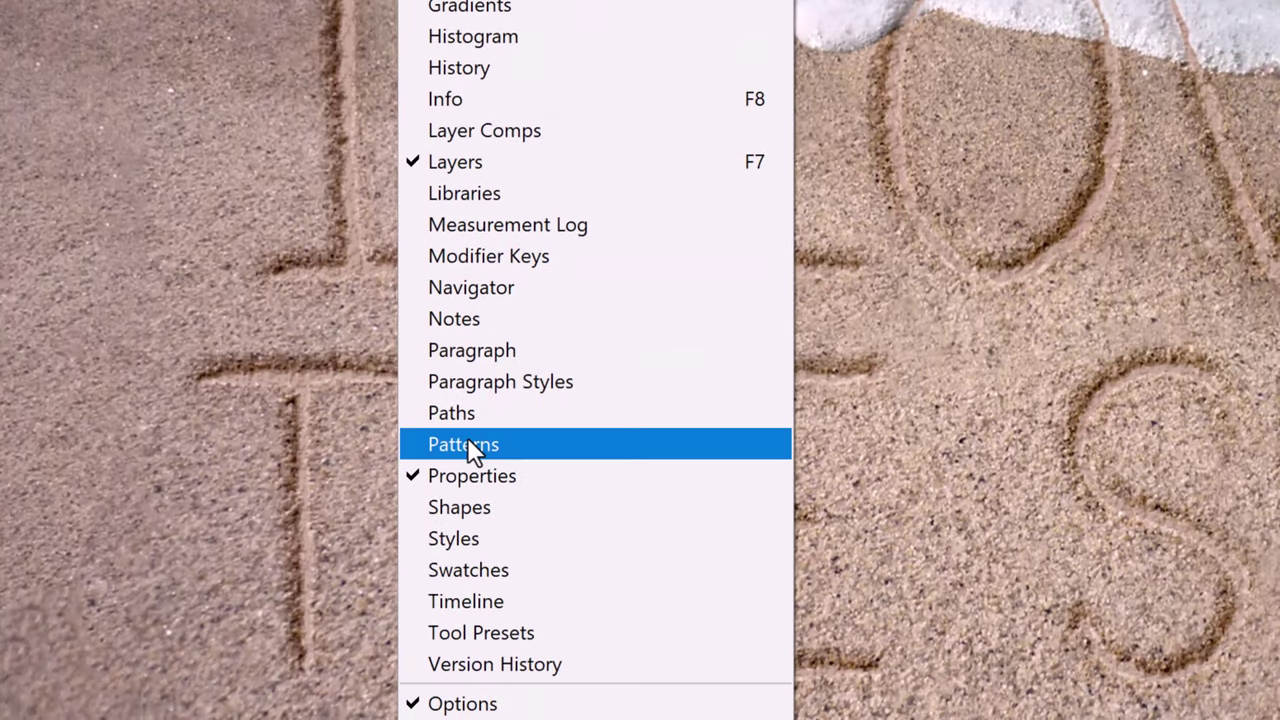
{"action": "left_click", "coordinate": [467, 444]}
{"action": "left_click", "coordinate": [925, 73]}
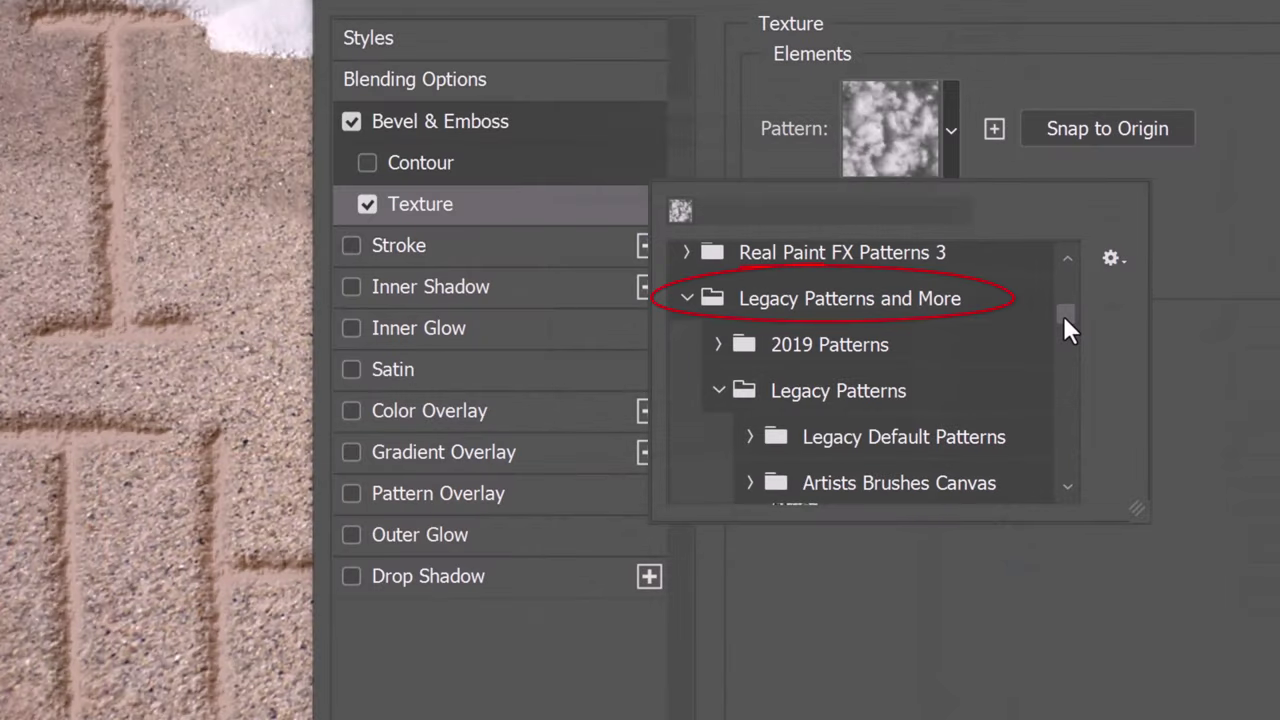
Choose the legacy Clouds pattern as the emboss texture.
{"action": "left_click_drag", "start_coordinate": [1063, 315], "coordinate": [1038, 452]}
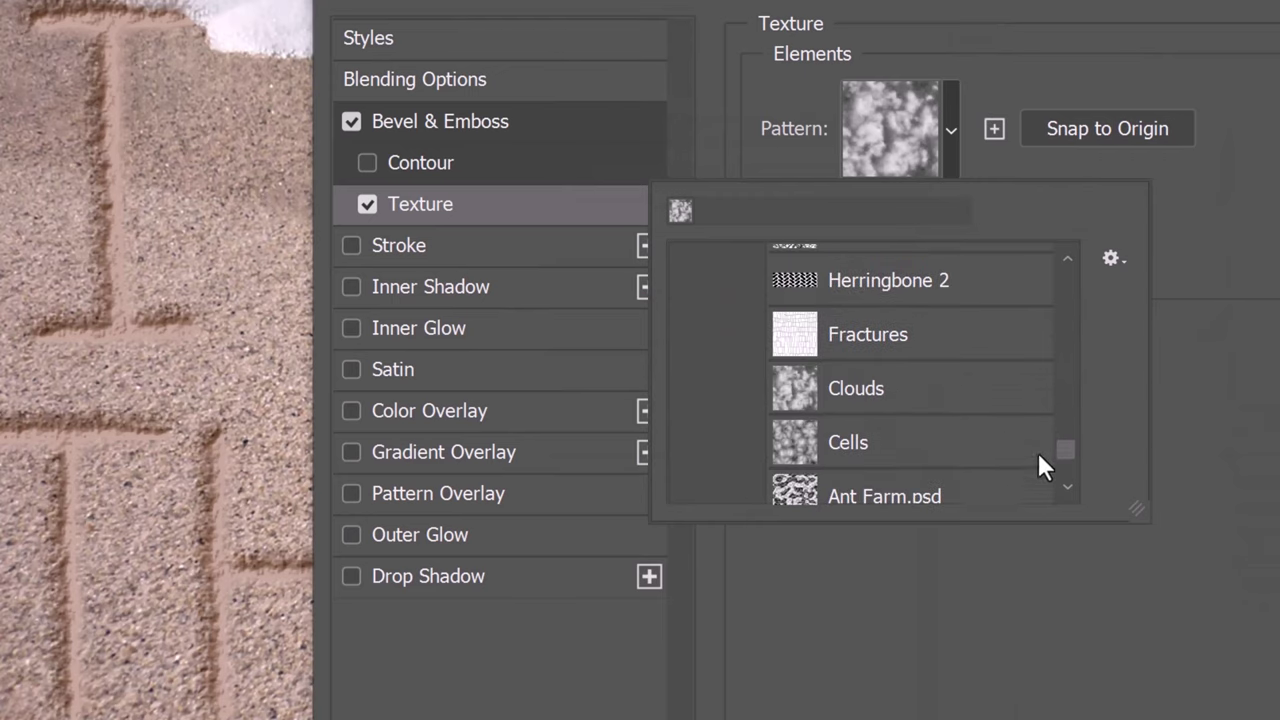
{"action": "left_click", "coordinate": [858, 392]}
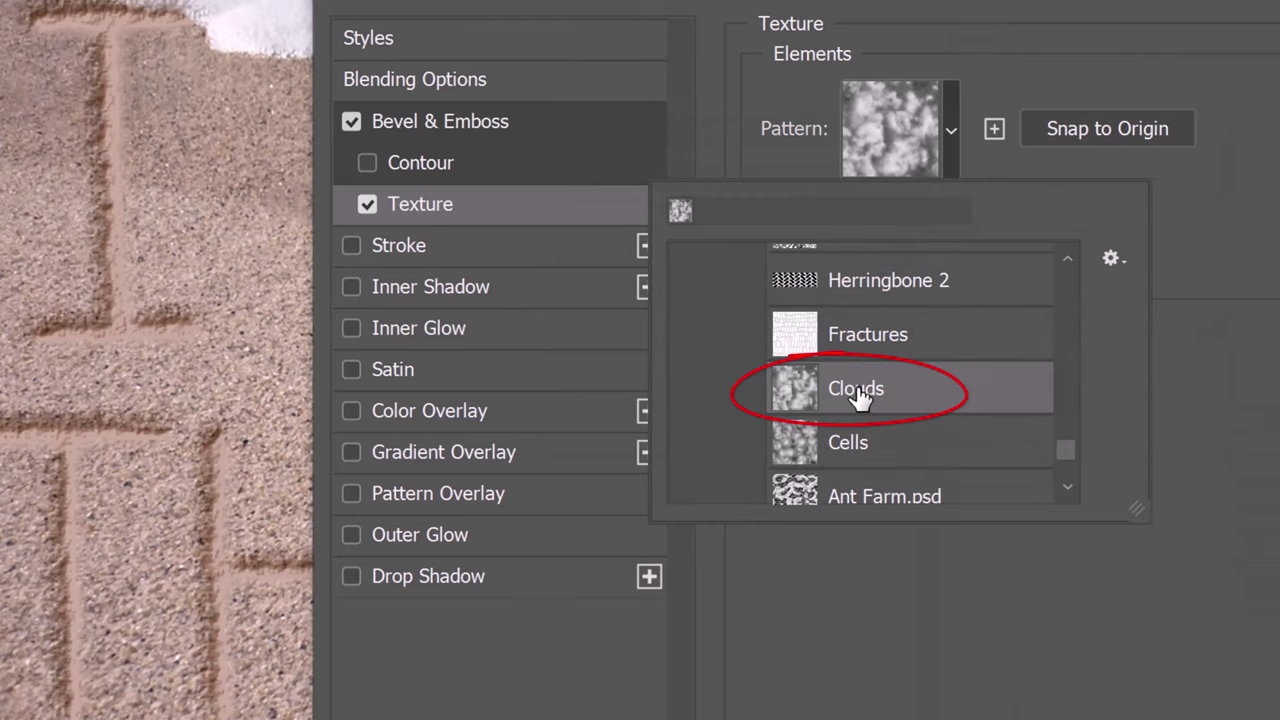
{"action": "left_click", "coordinate": [1192, 389]}
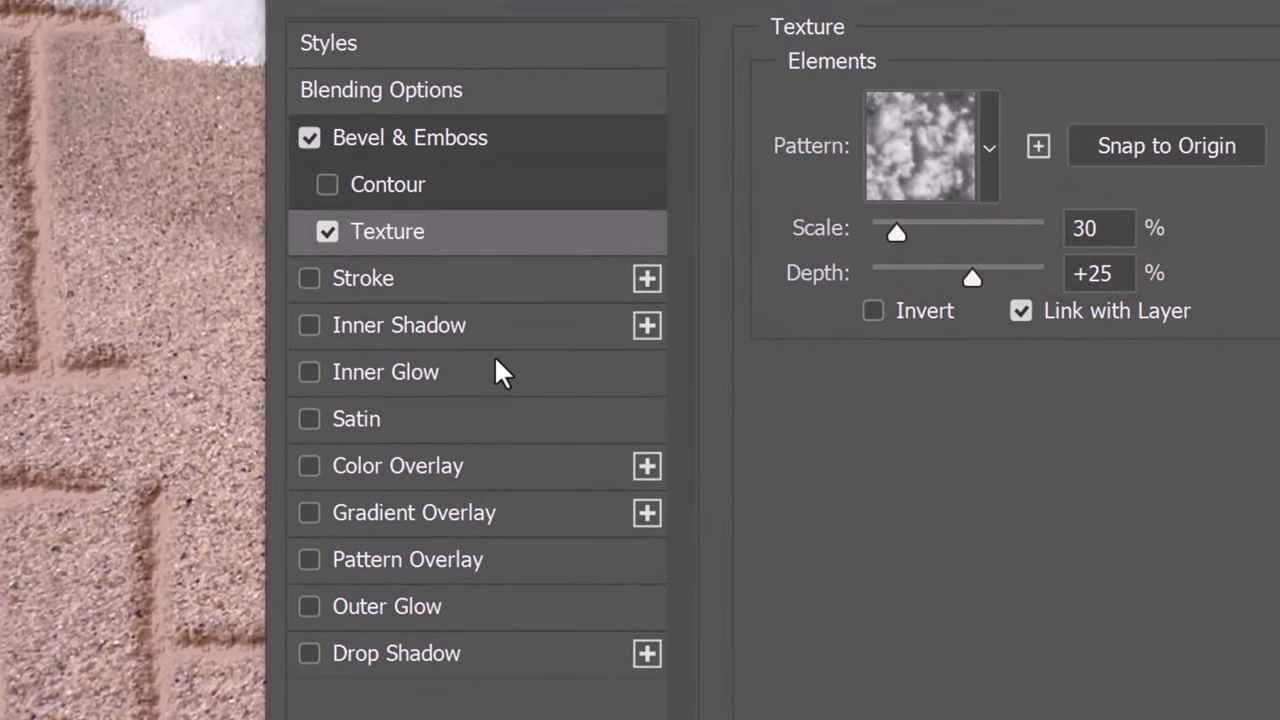
Add a 4 px Inside, Soft Light stroke coloured D6C2B4 to the lettering.
{"action": "left_click", "coordinate": [366, 278]}
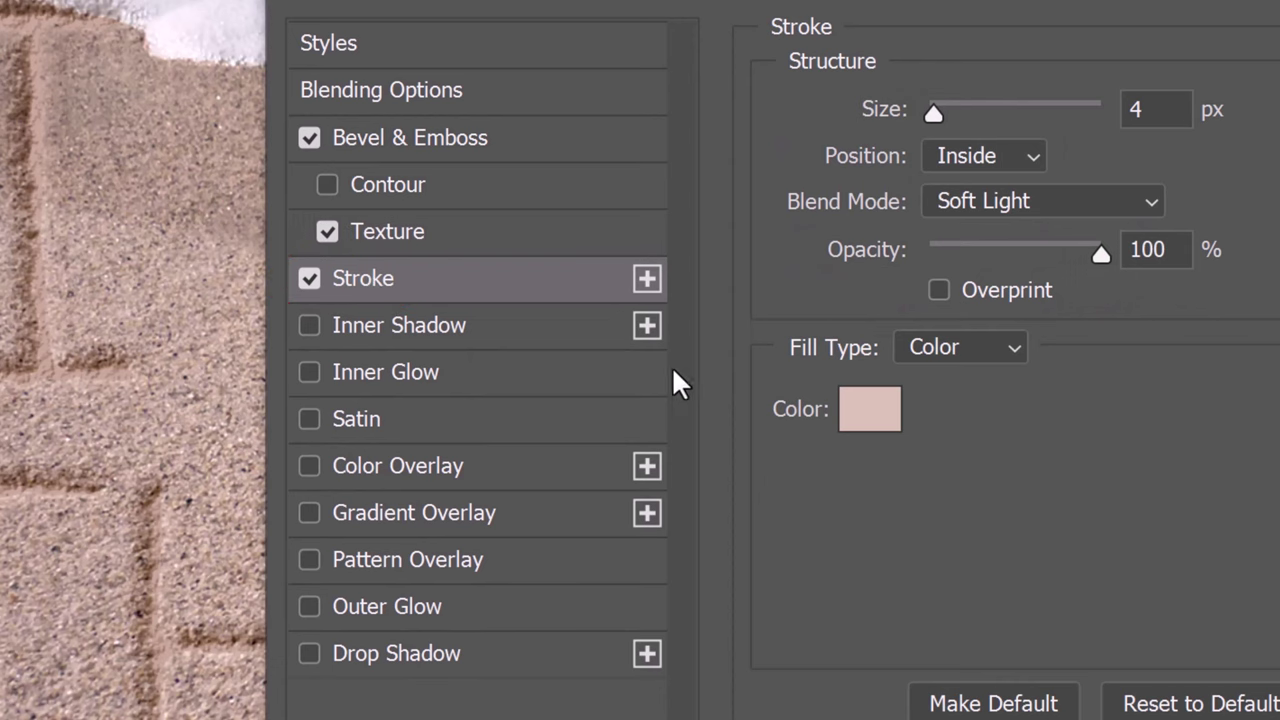
{"action": "left_click", "coordinate": [851, 410]}
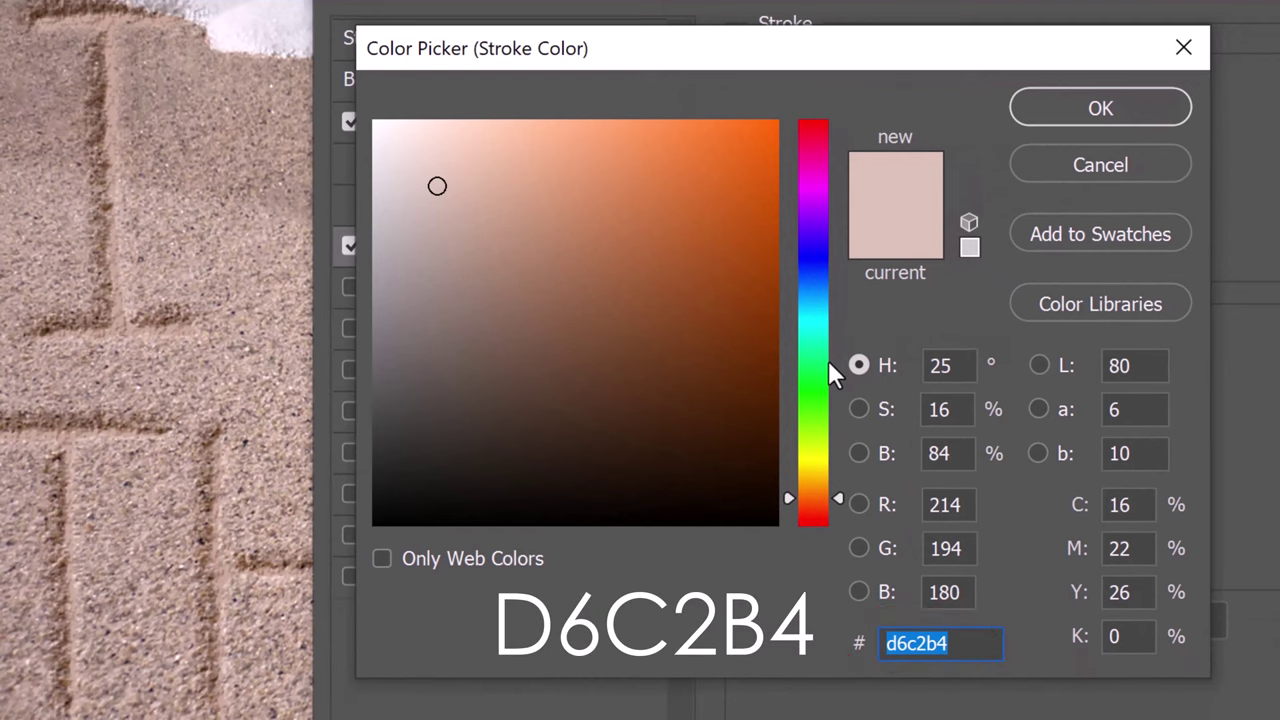
{"action": "left_click", "coordinate": [1063, 110]}
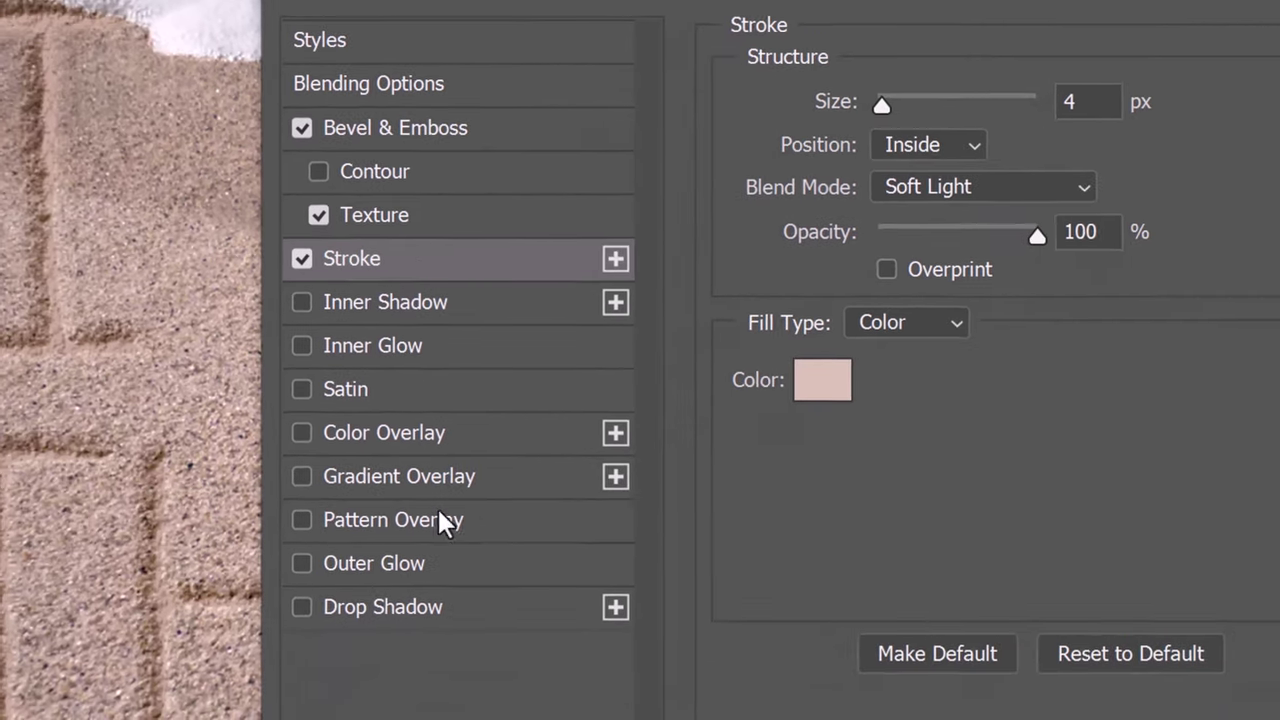
Enable Outer Glow on the lettering and set its colour to black.
{"action": "left_click", "coordinate": [376, 564]}
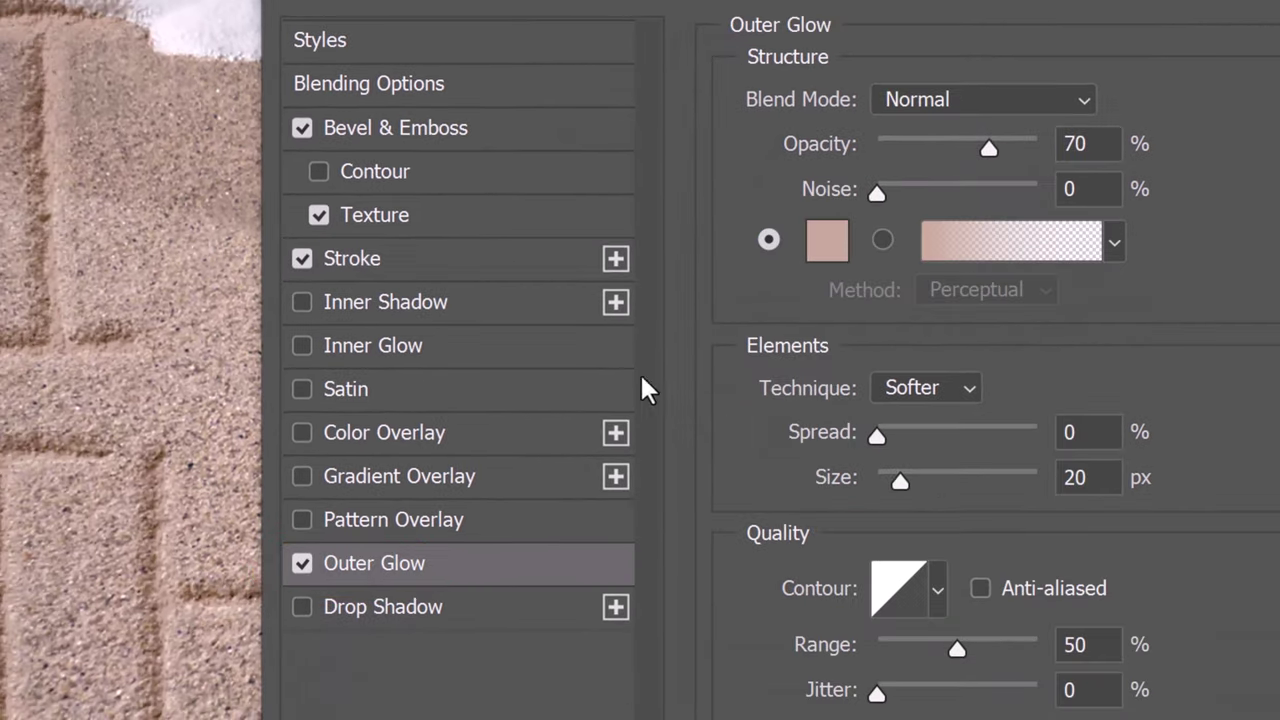
{"action": "left_click", "coordinate": [824, 238]}
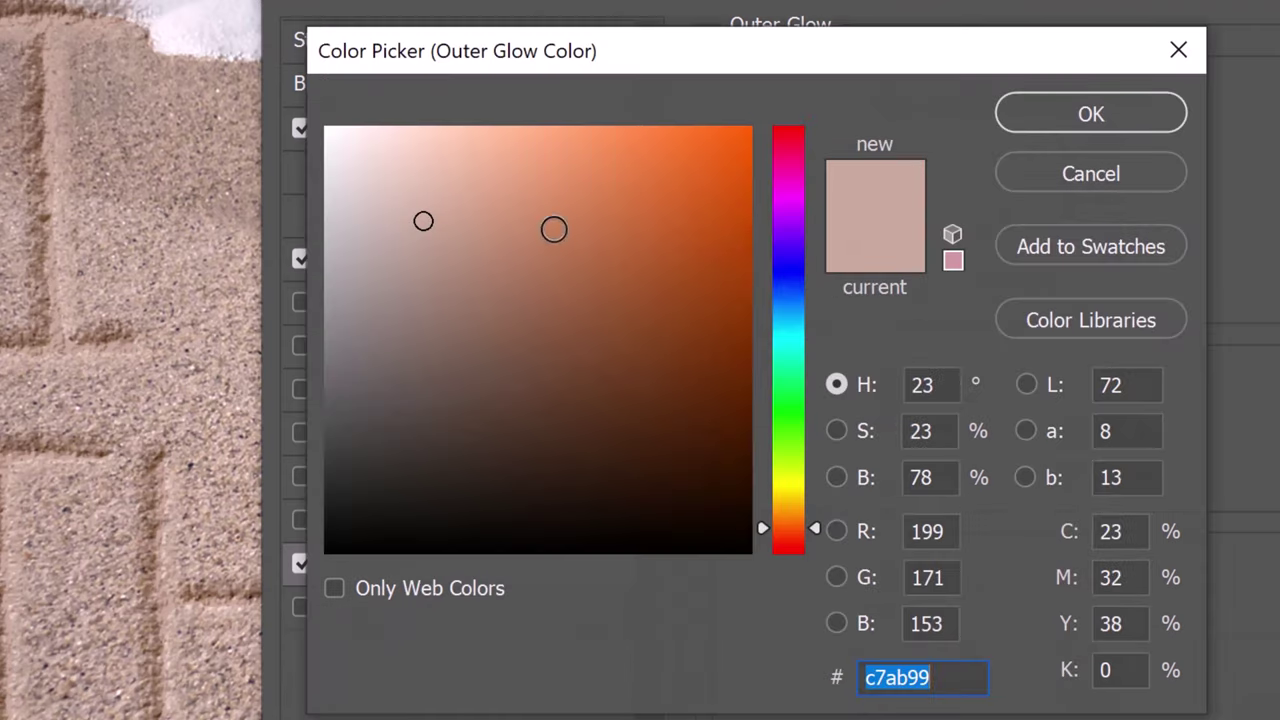
{"action": "left_click_drag", "start_coordinate": [421, 221], "coordinate": [222, 642]}
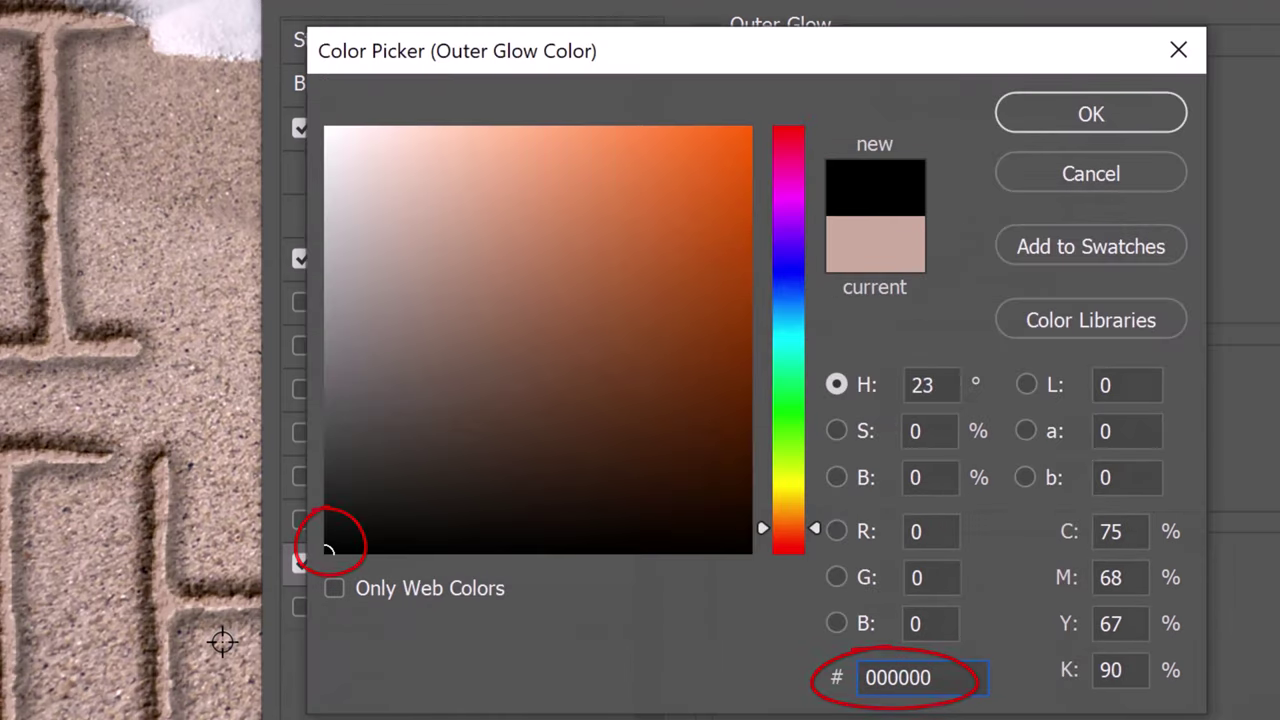
{"action": "left_click", "coordinate": [1052, 115]}
Set the outer glow to Color Burn blending, 30% opacity and 0 px size.
{"action": "left_click", "coordinate": [1051, 100]}
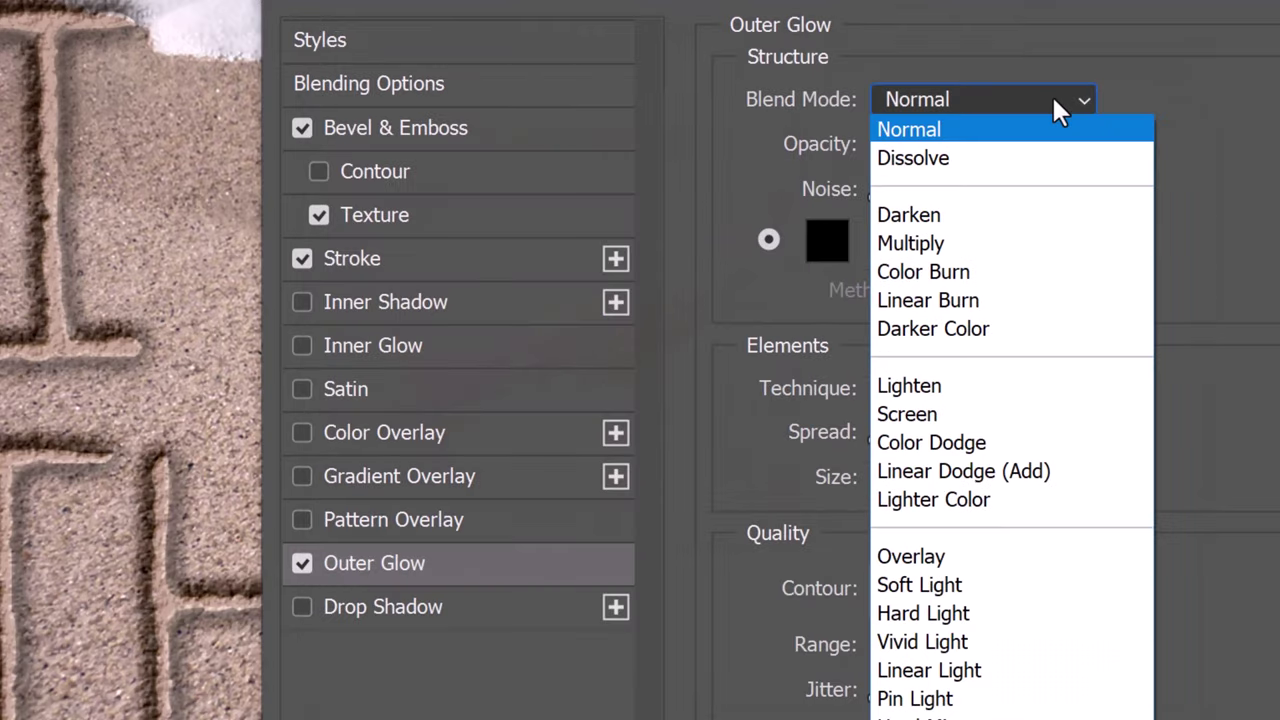
{"action": "left_click", "coordinate": [915, 274]}
{"action": "left_click", "coordinate": [1102, 145]}
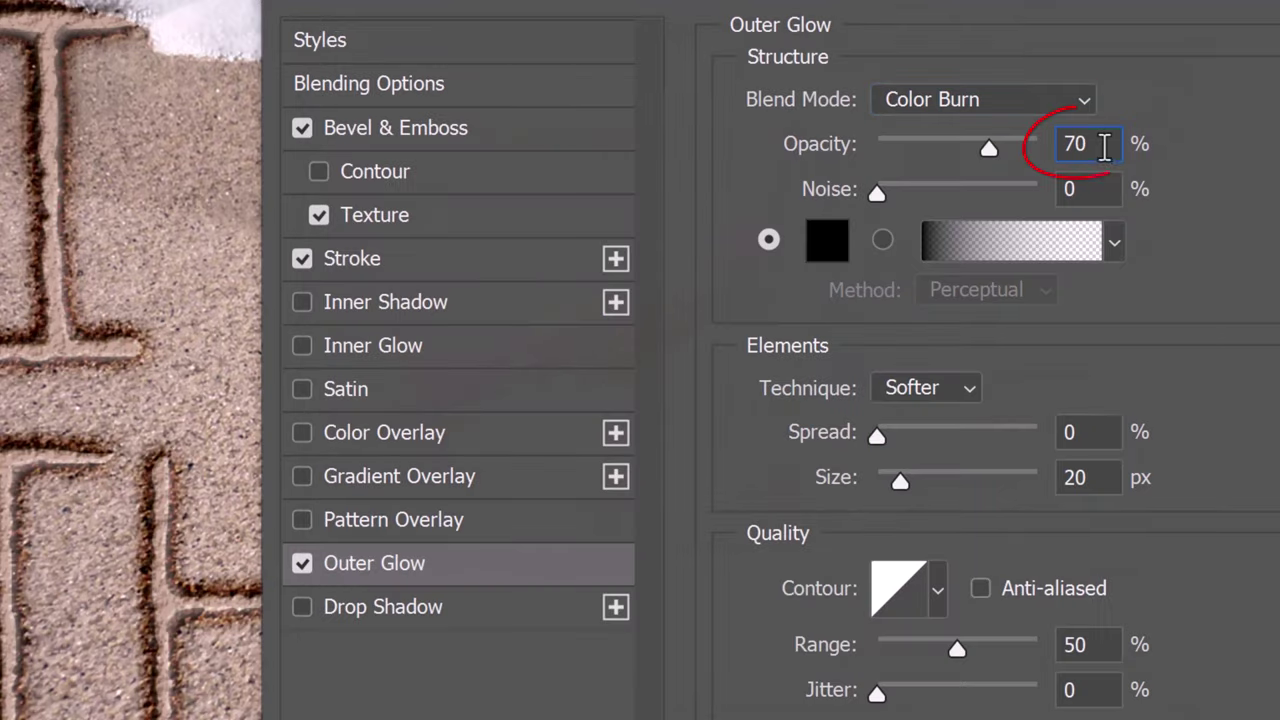
{"action": "type", "text": "30"}
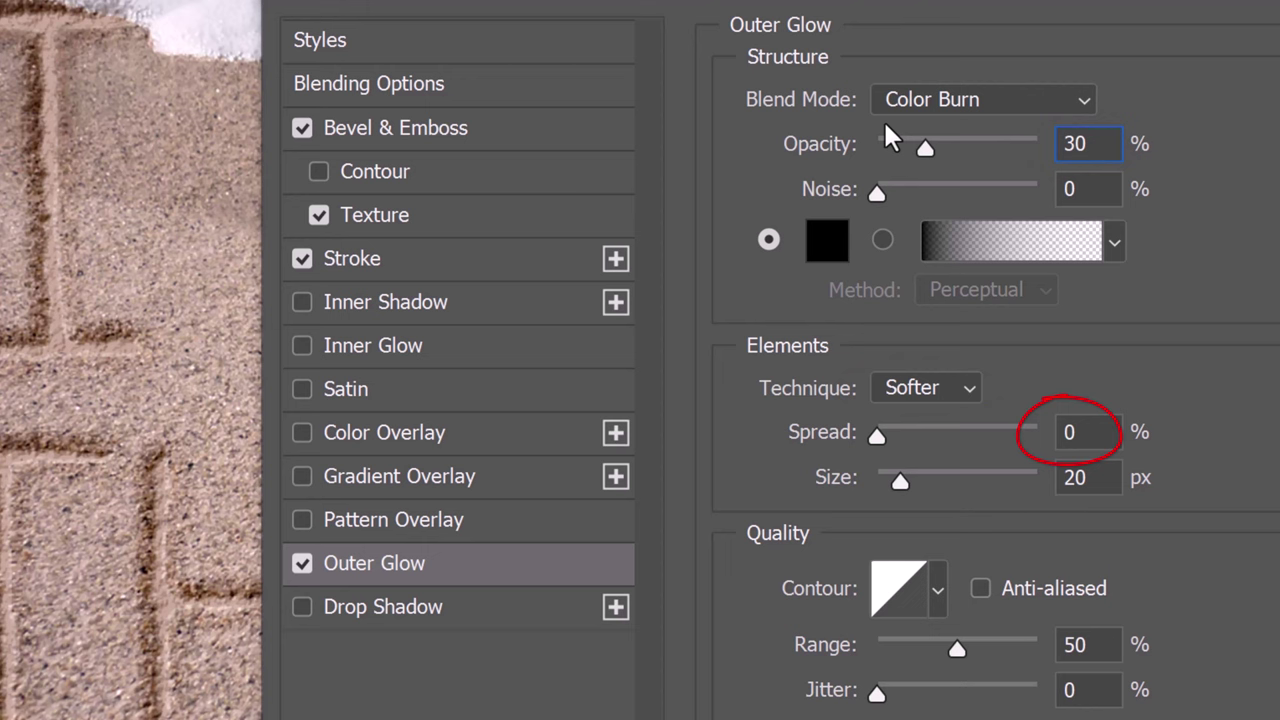
{"action": "left_click_drag", "start_coordinate": [900, 482], "coordinate": [848, 477]}
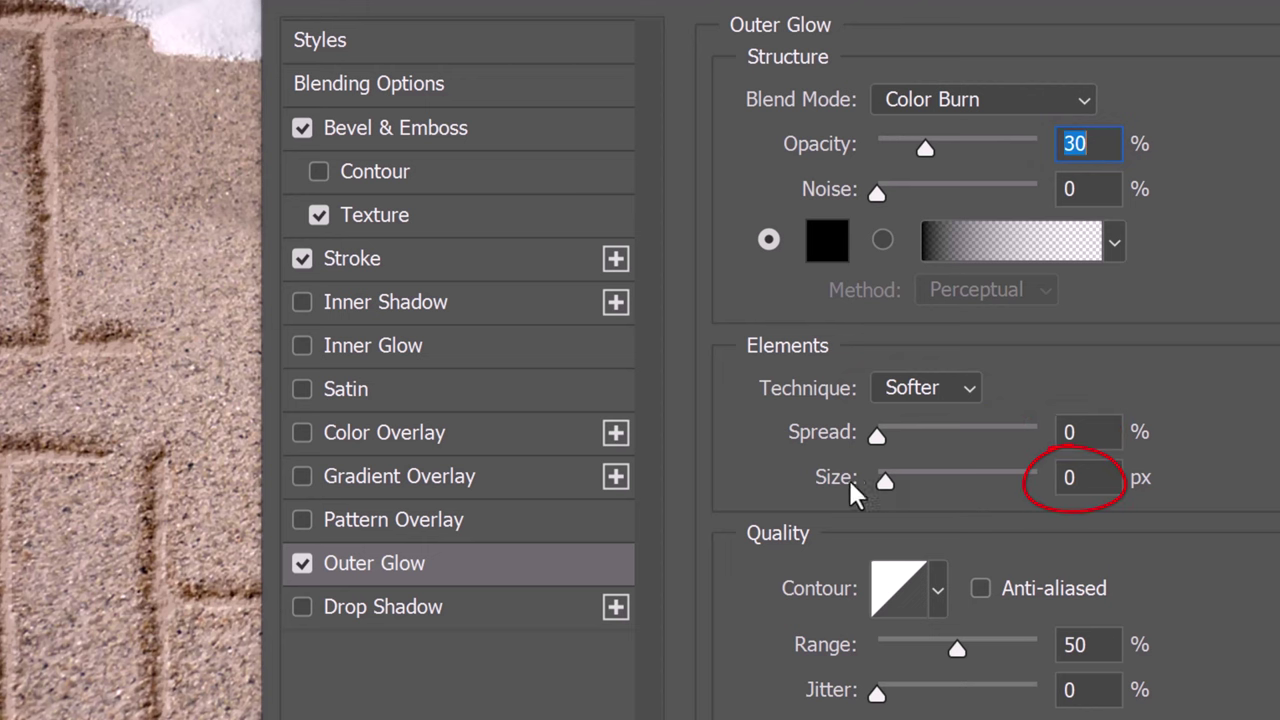
{"action": "left_click", "coordinate": [820, 482]}
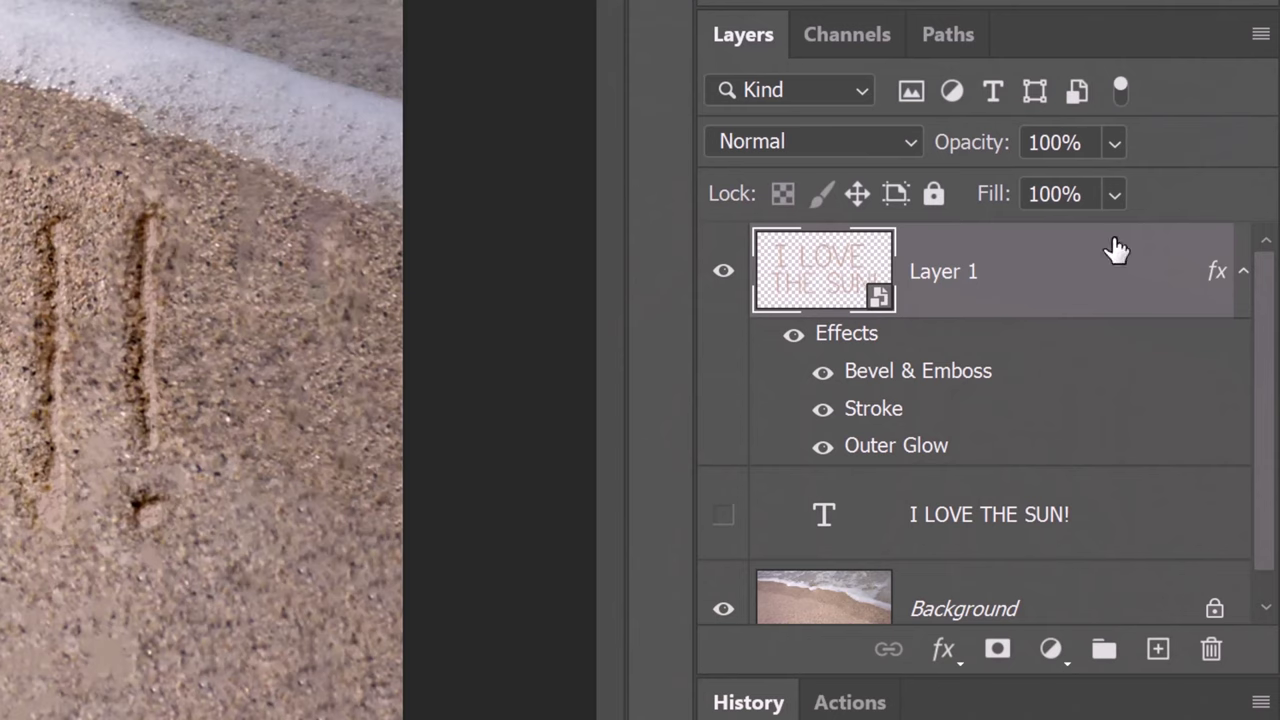
Group Layer 1 into Group 1 and mask the group with the water channel selection.
{"action": "left_click", "coordinate": [1244, 276]}
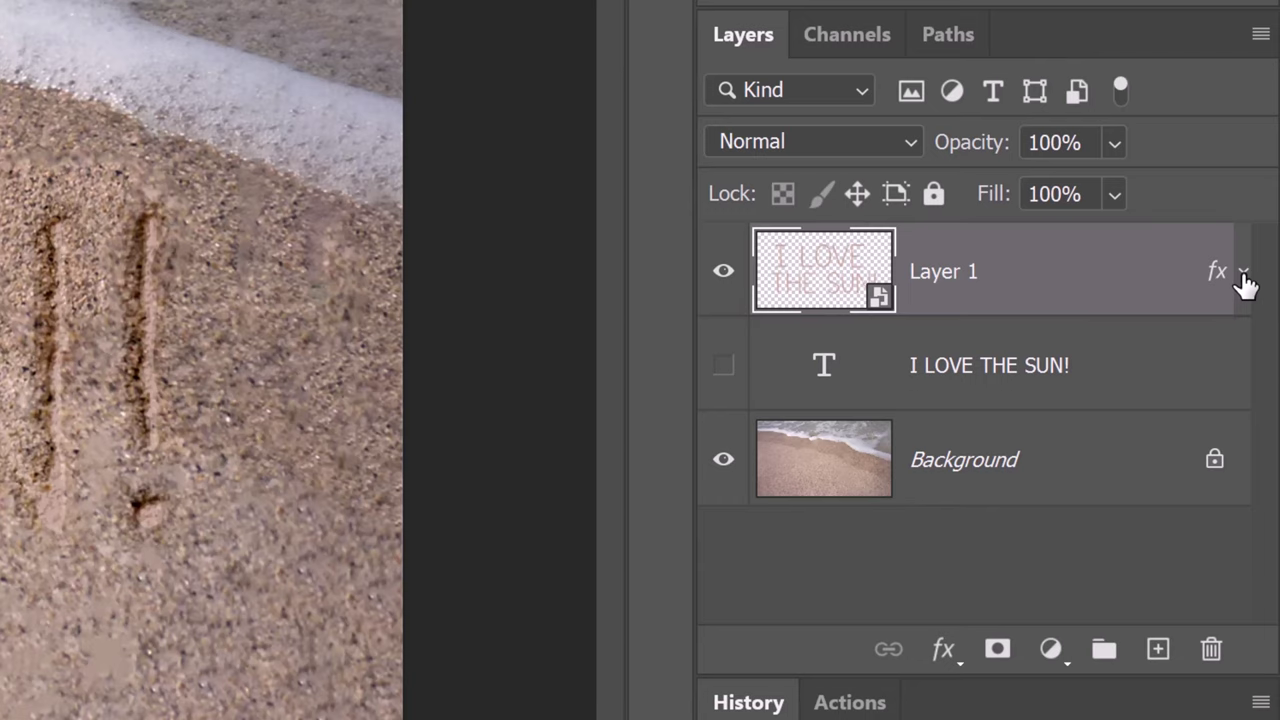
{"action": "key", "text": "ctrl+g"}
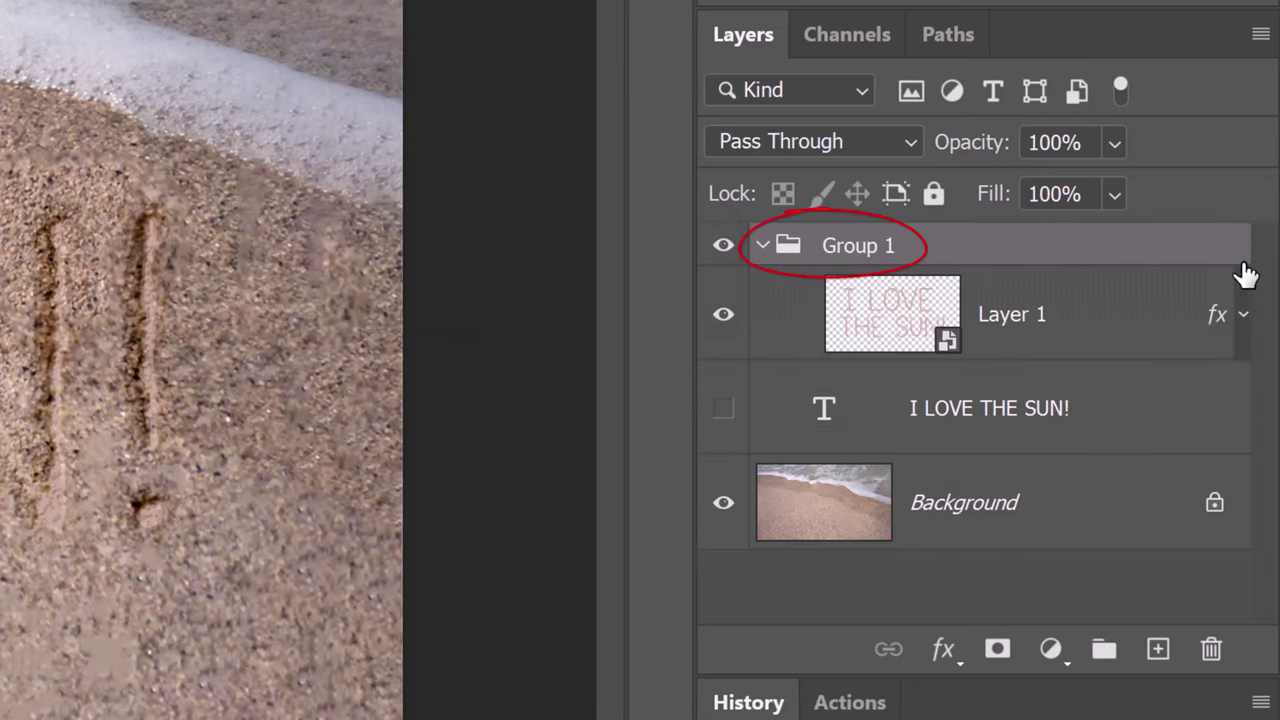
{"action": "left_click", "coordinate": [840, 31]}
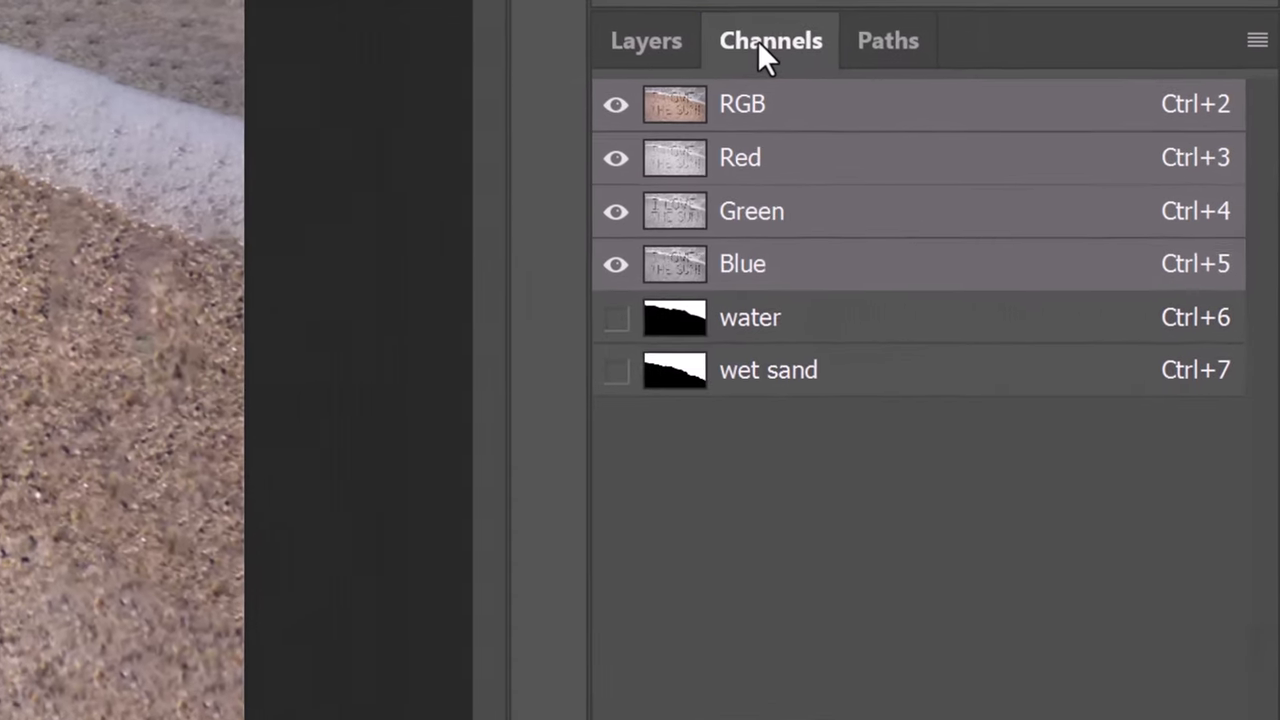
{"action": "left_click", "coordinate": [760, 278], "text": "ctrl"}
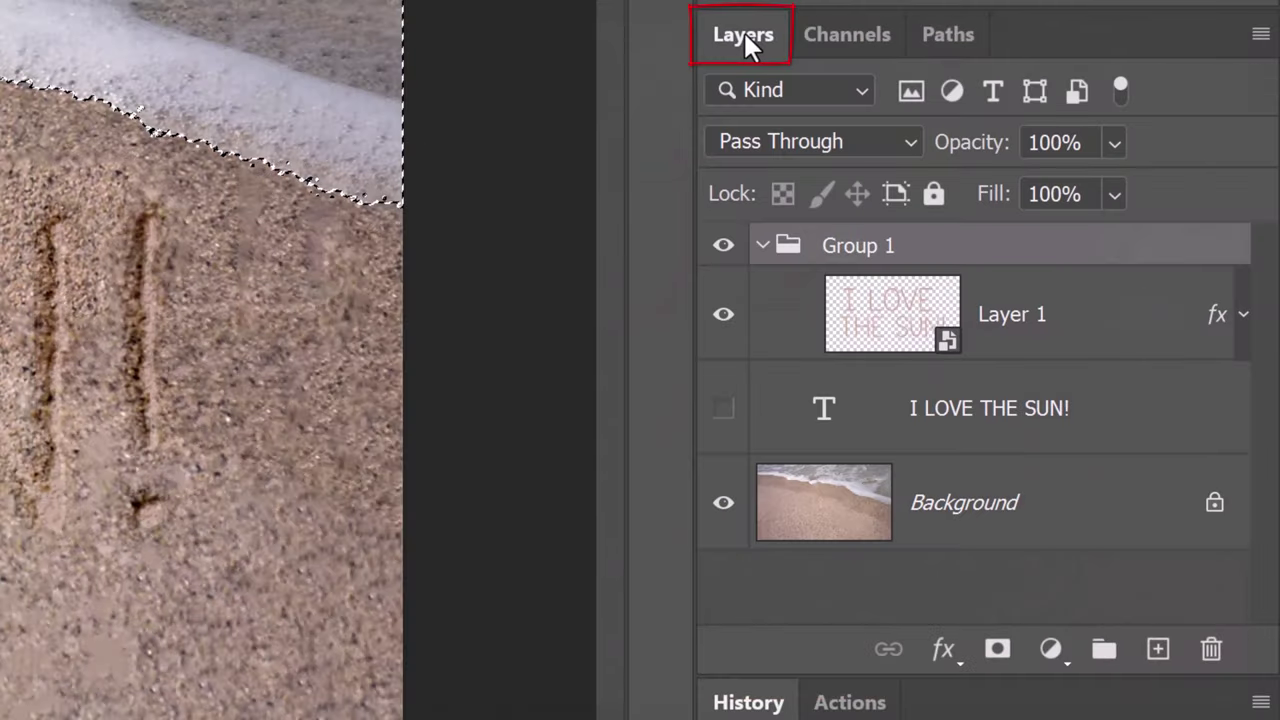
{"action": "left_click", "coordinate": [996, 652], "text": "alt"}
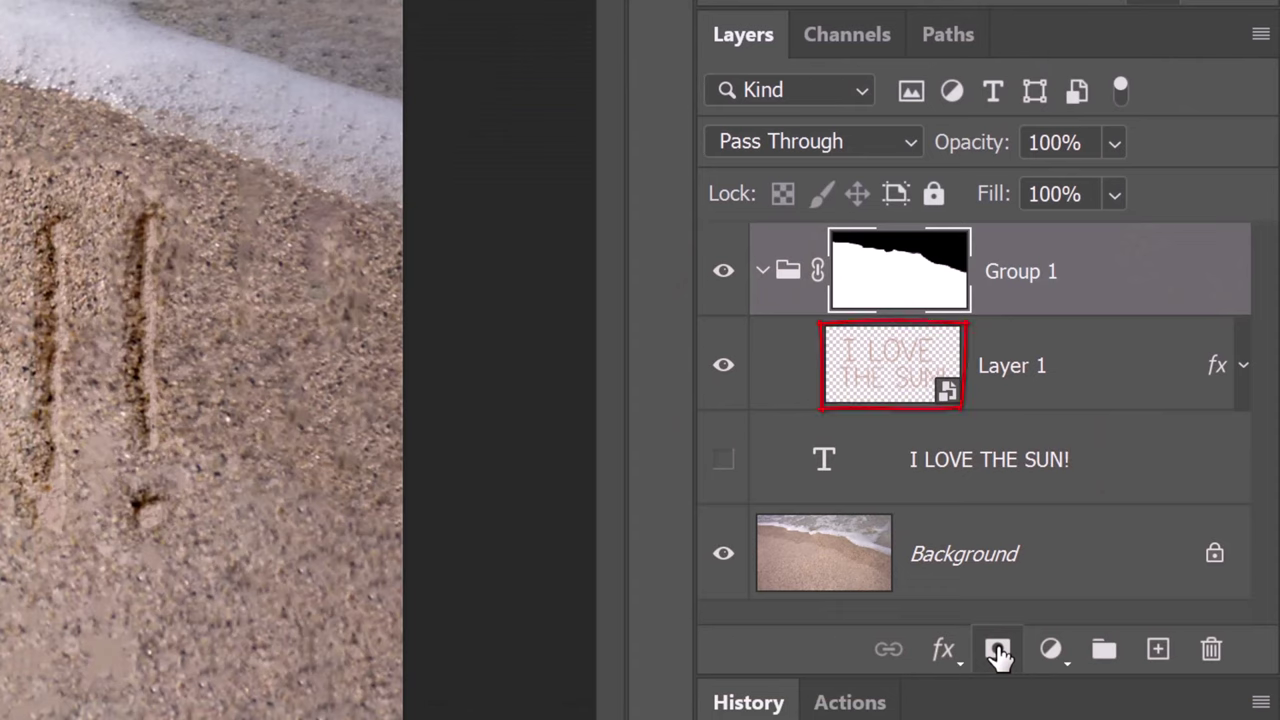
Nest Layer 1 in Group 2 and mask it with the wet sand channel selection.
{"action": "left_click", "coordinate": [890, 365]}
{"action": "key", "text": "ctrl+g"}
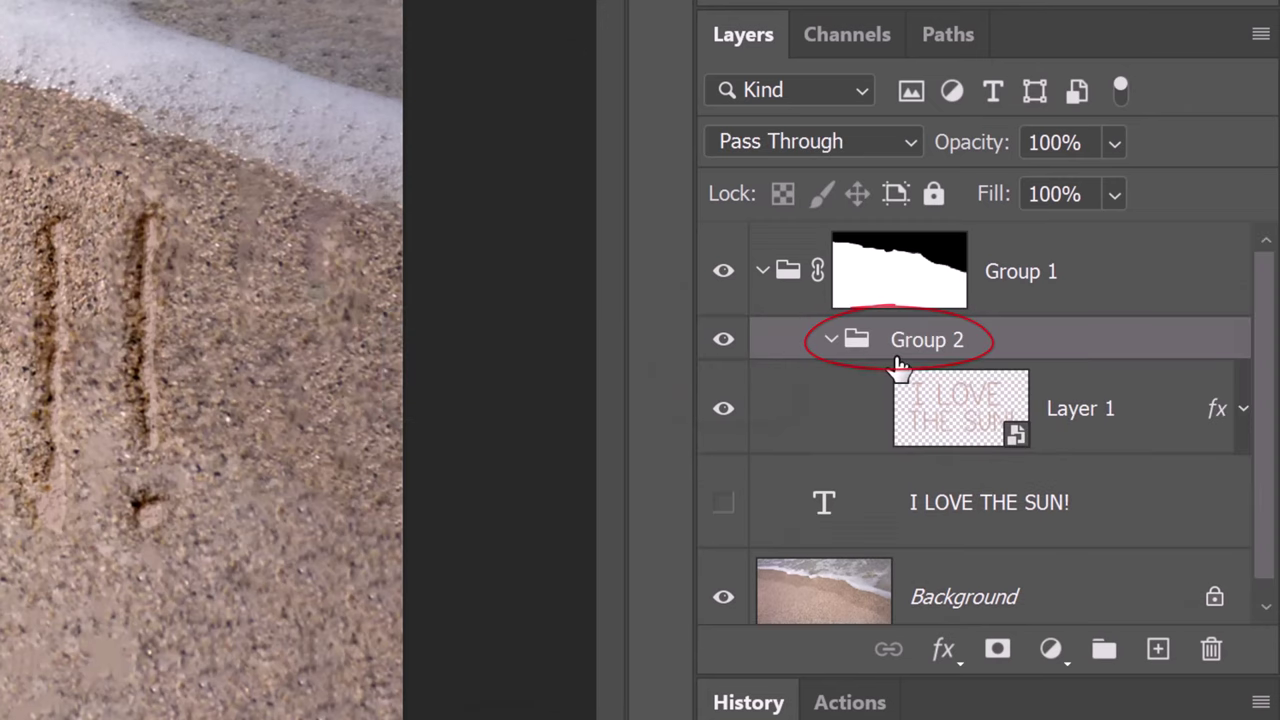
{"action": "left_click", "coordinate": [845, 34]}
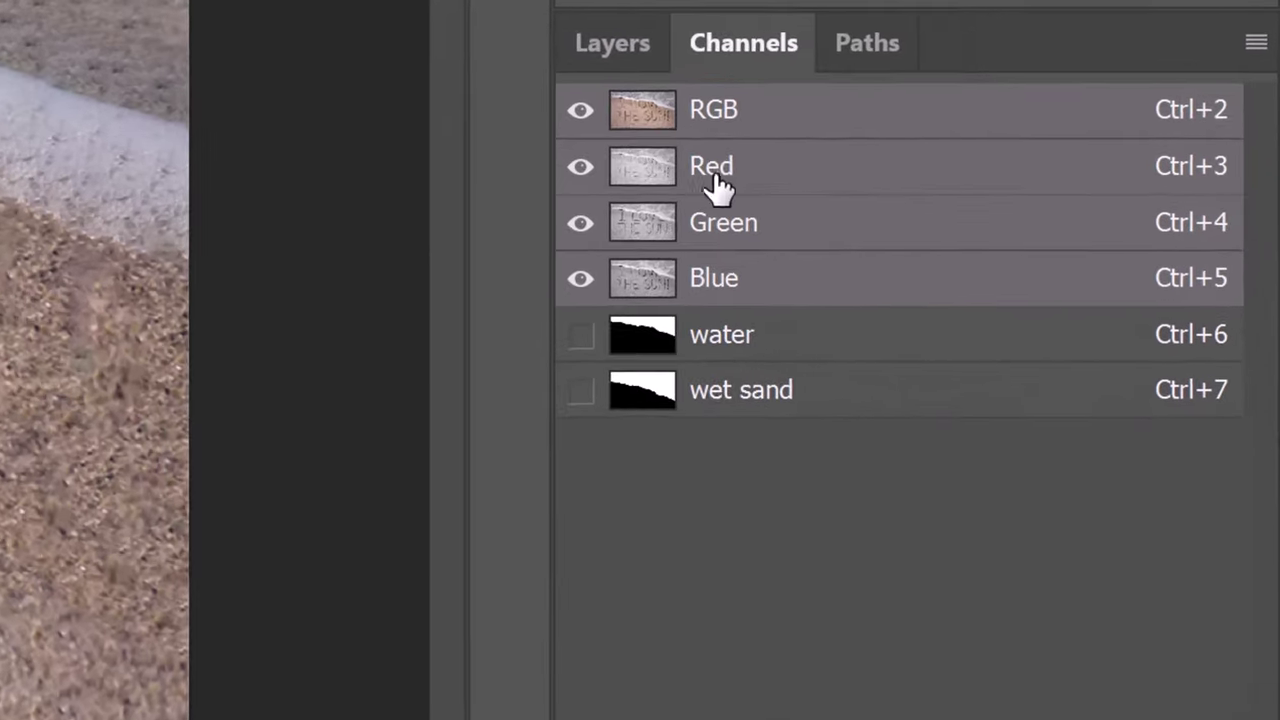
{"action": "left_click", "coordinate": [766, 320], "text": "ctrl"}
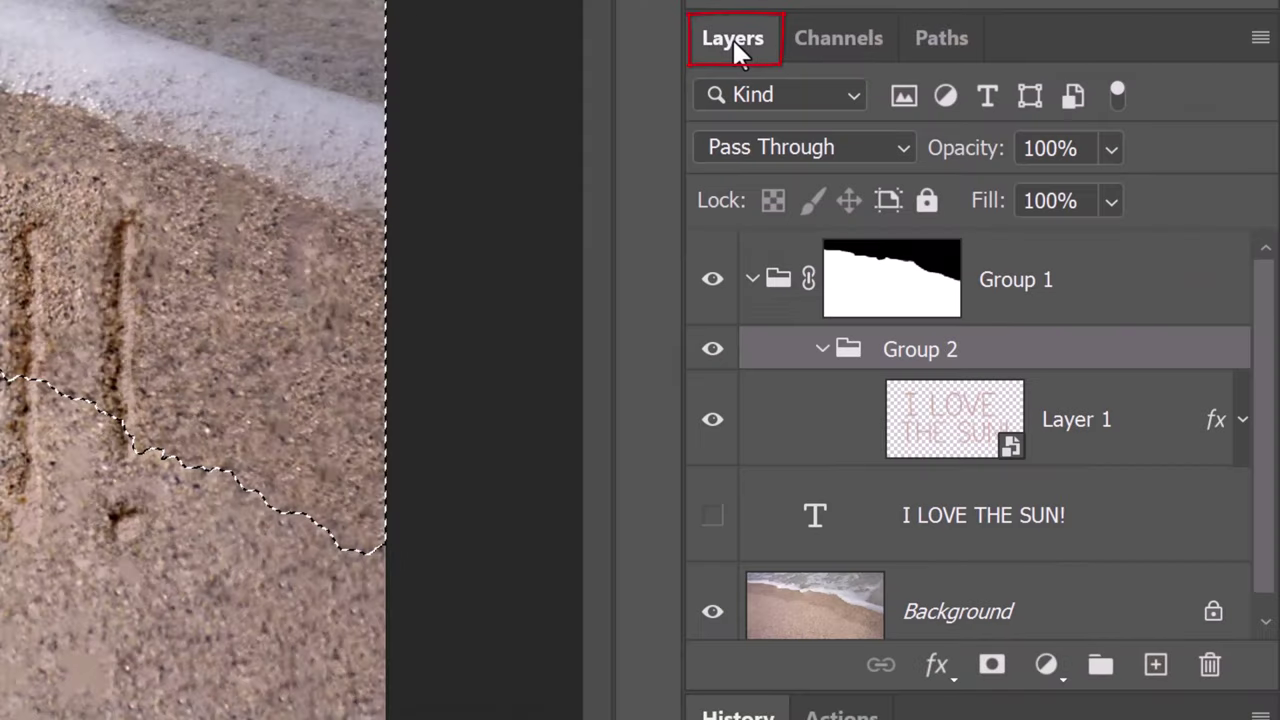
{"action": "left_click", "coordinate": [994, 666], "text": "alt"}
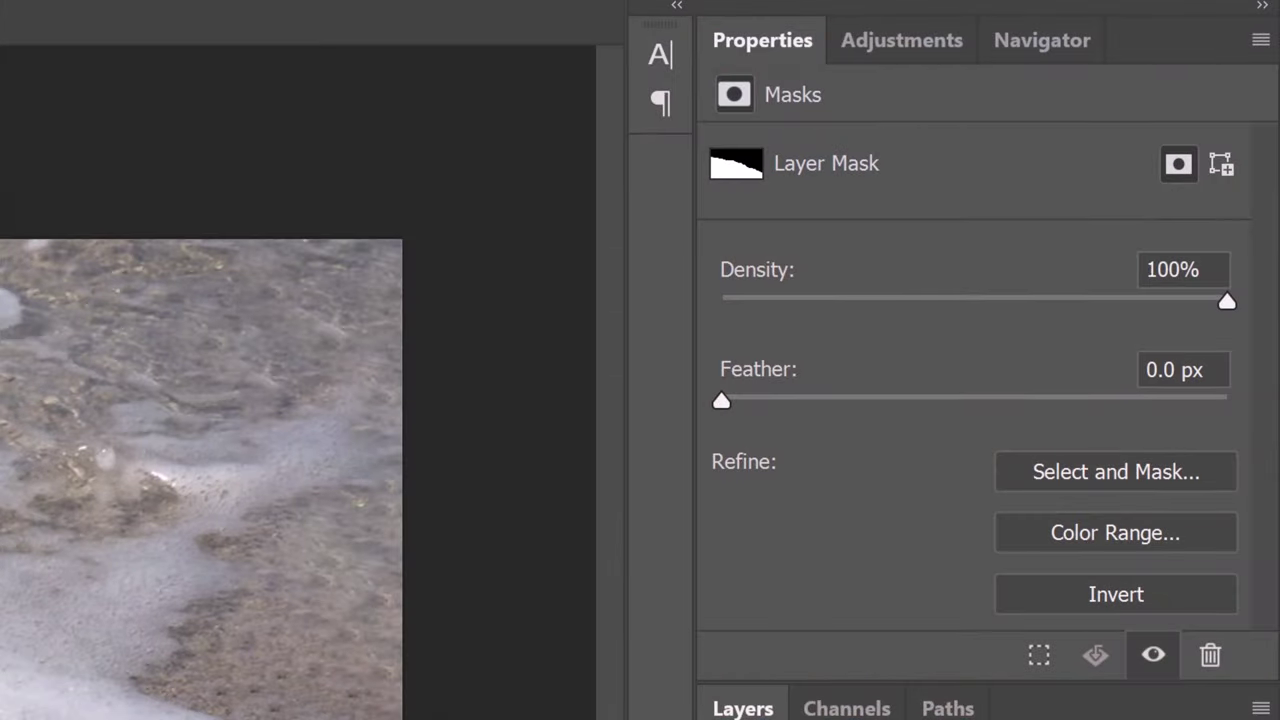
Set Group 2's mask Density to 30% in the Properties panel.
{"action": "left_click", "coordinate": [1158, 270]}
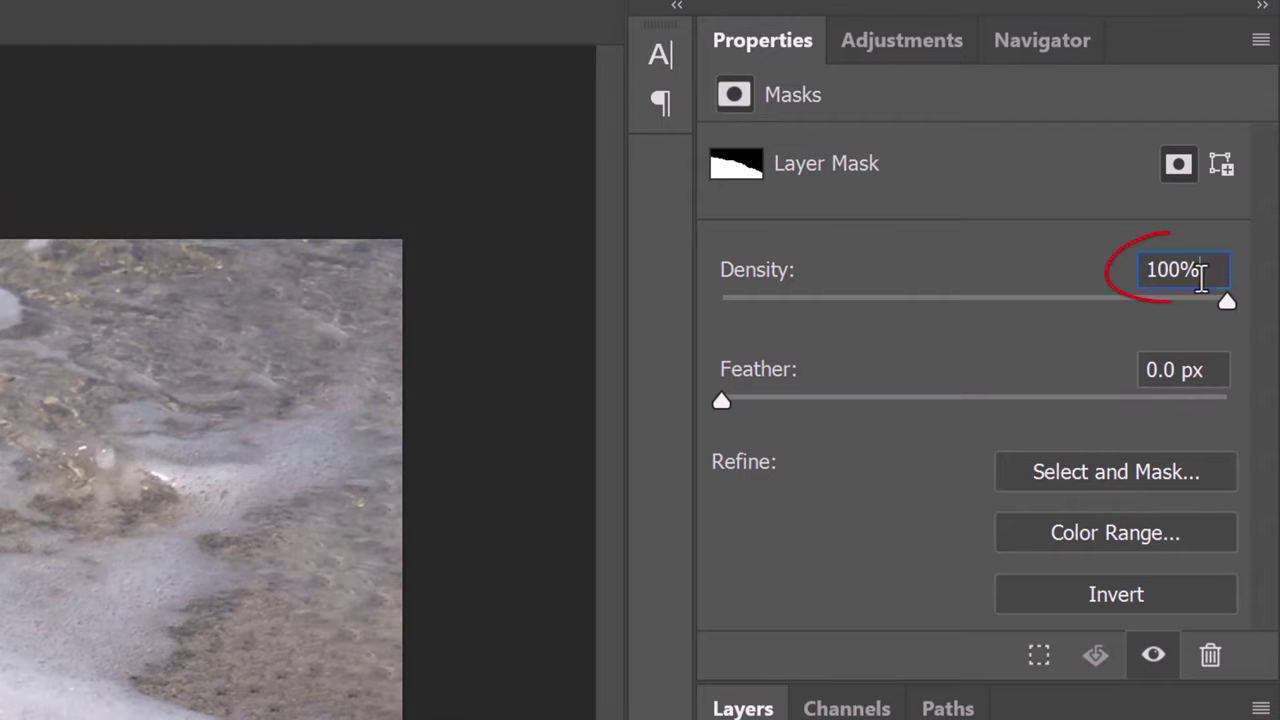
{"action": "type", "text": "30"}
{"action": "key", "text": "Return"}
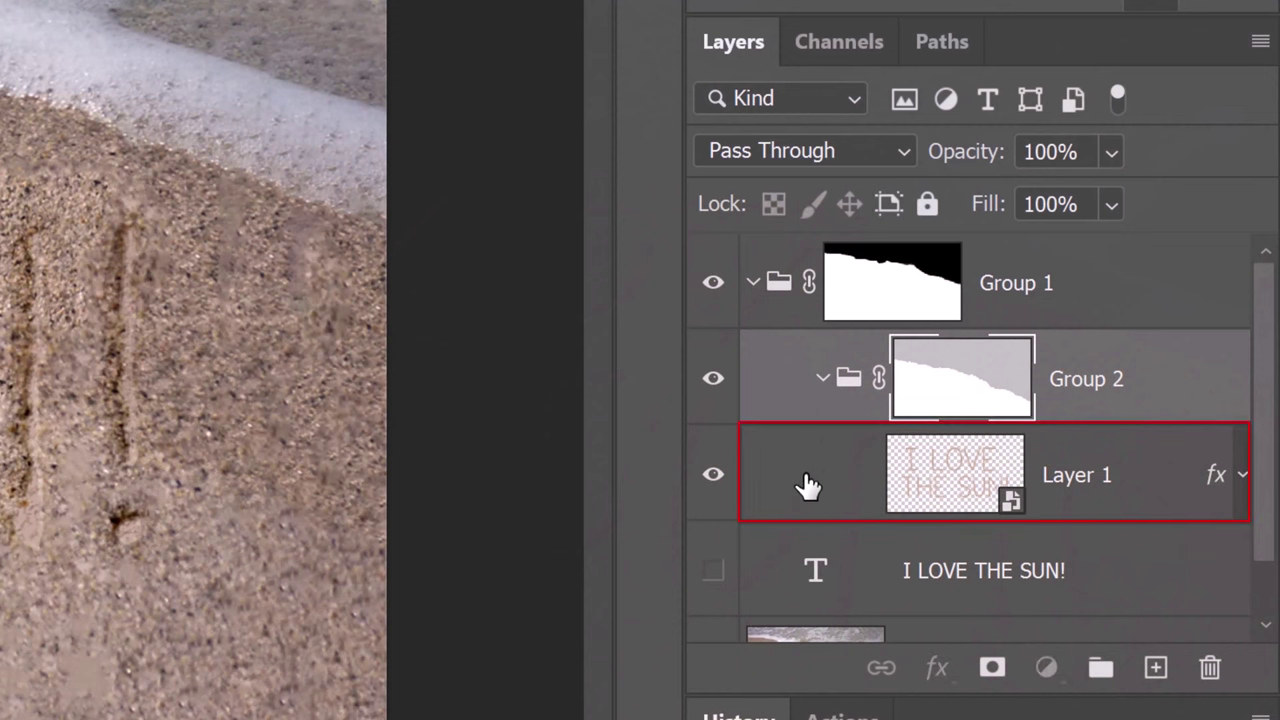
Free-transform Layer 1: rotate it about 10°, move it down-left, and shrink it from the centre.
{"action": "left_click", "coordinate": [808, 486]}
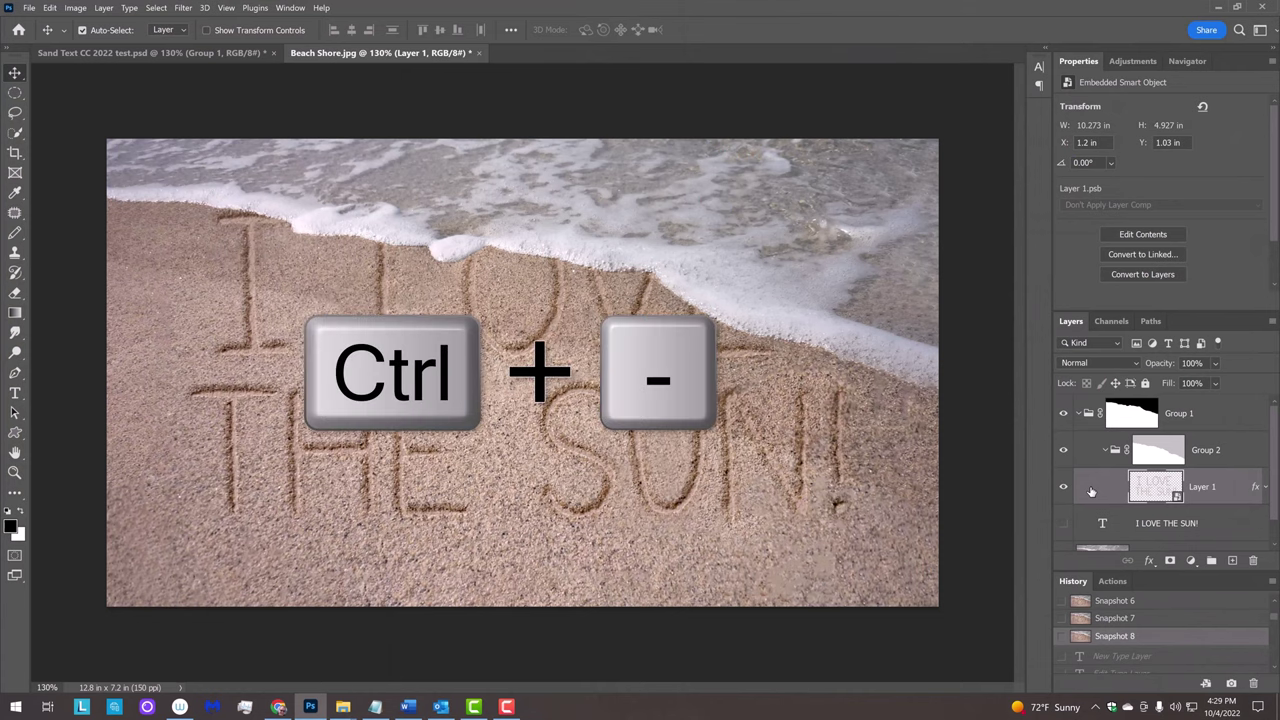
{"action": "key", "text": "ctrl+minus"}
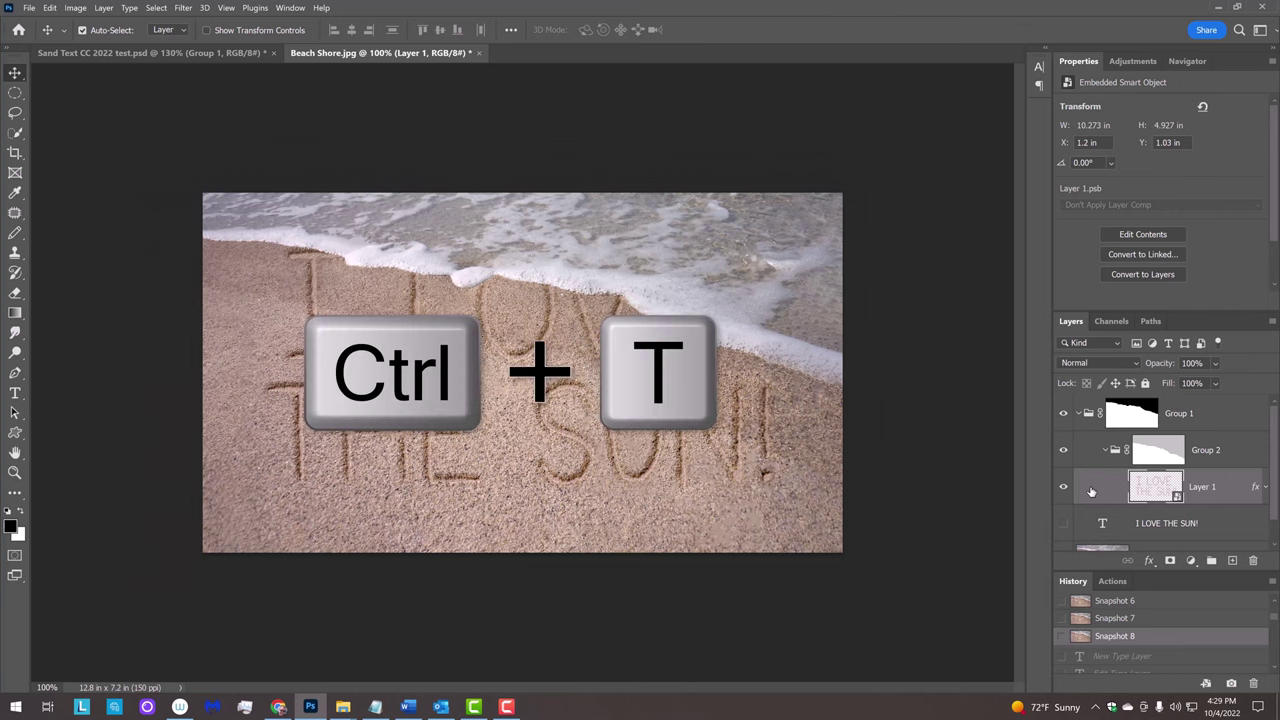
{"action": "key", "text": "ctrl+t"}
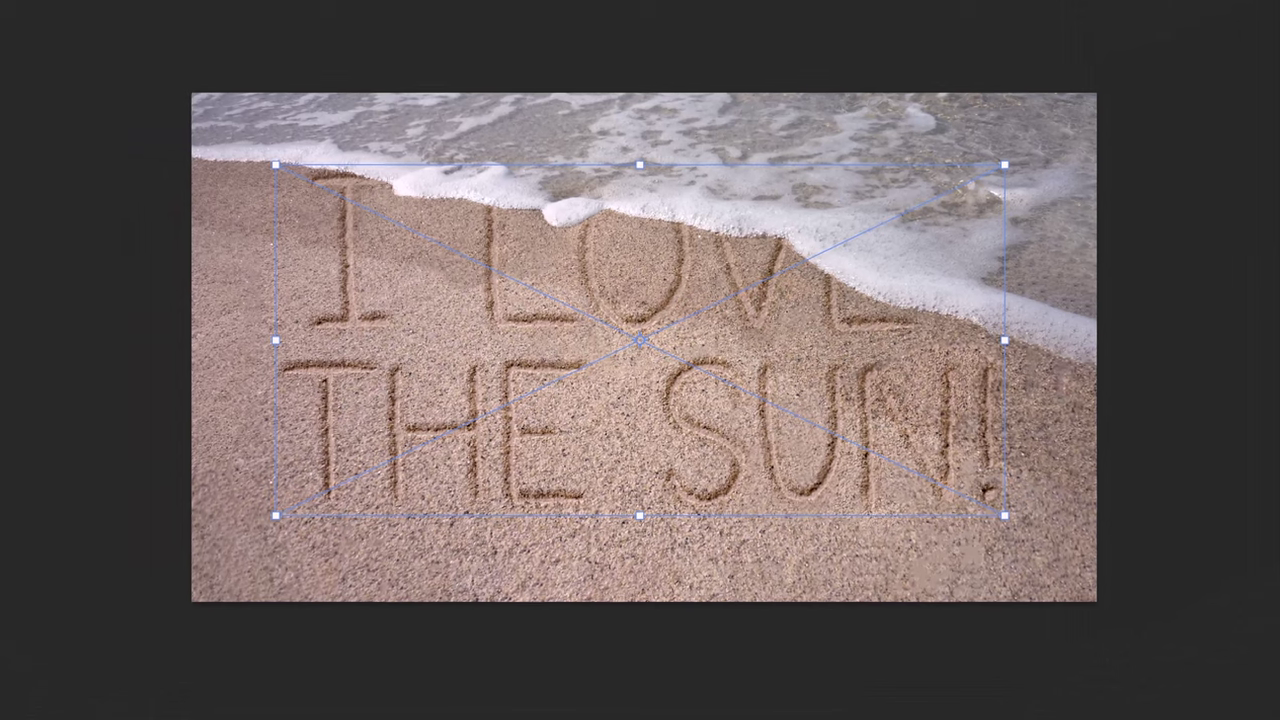
{"action": "left_click_drag", "start_coordinate": [1023, 151], "coordinate": [1037, 226]}
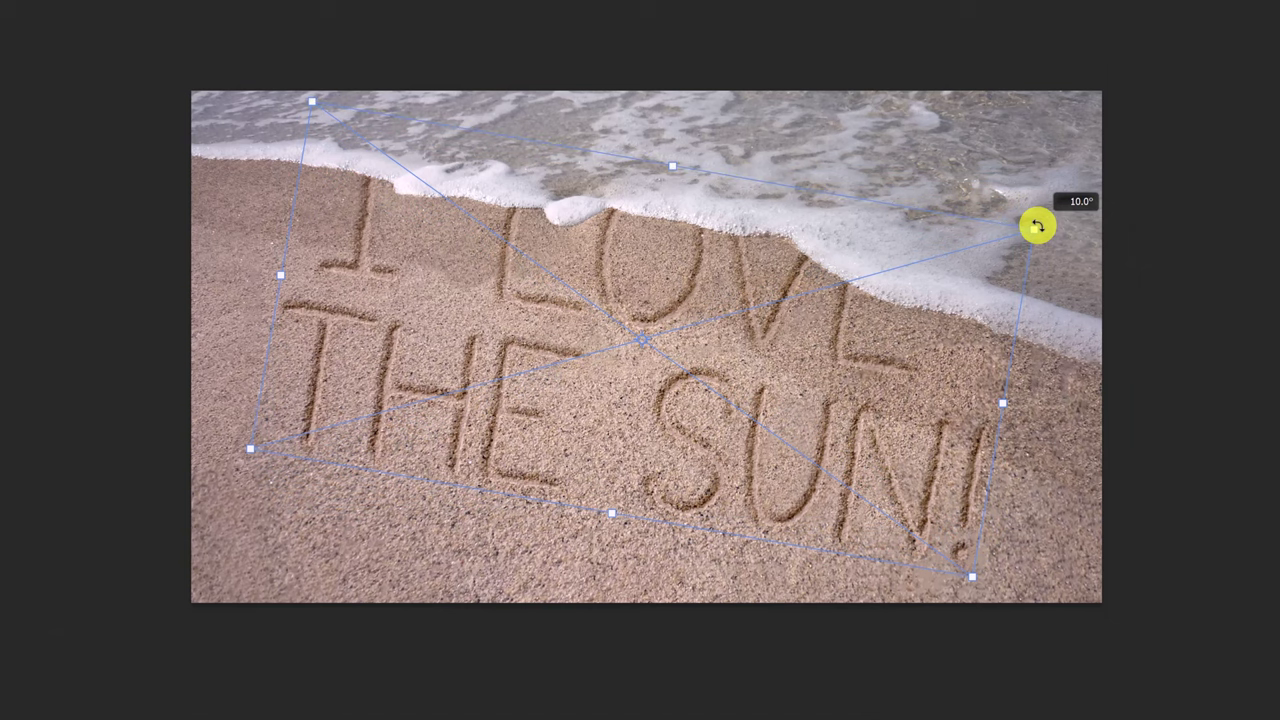
{"action": "left_click_drag", "start_coordinate": [708, 265], "coordinate": [692, 340]}
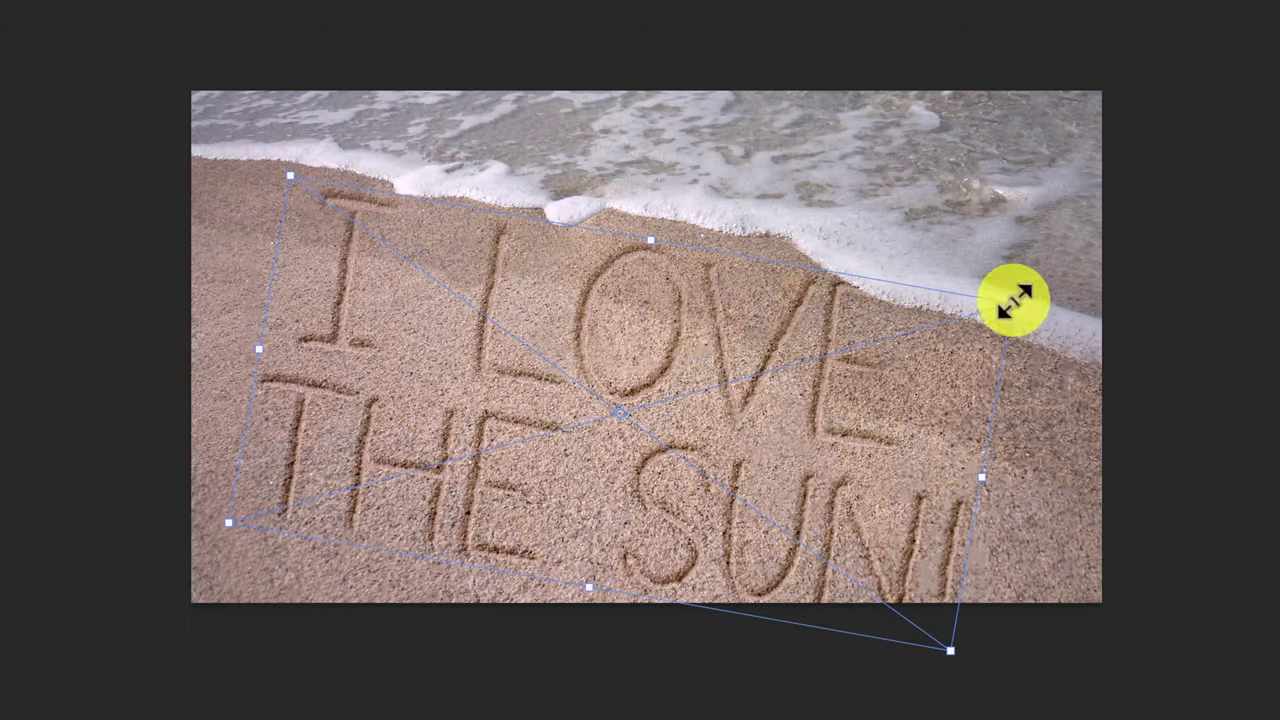
{"action": "key", "text": "alt"}
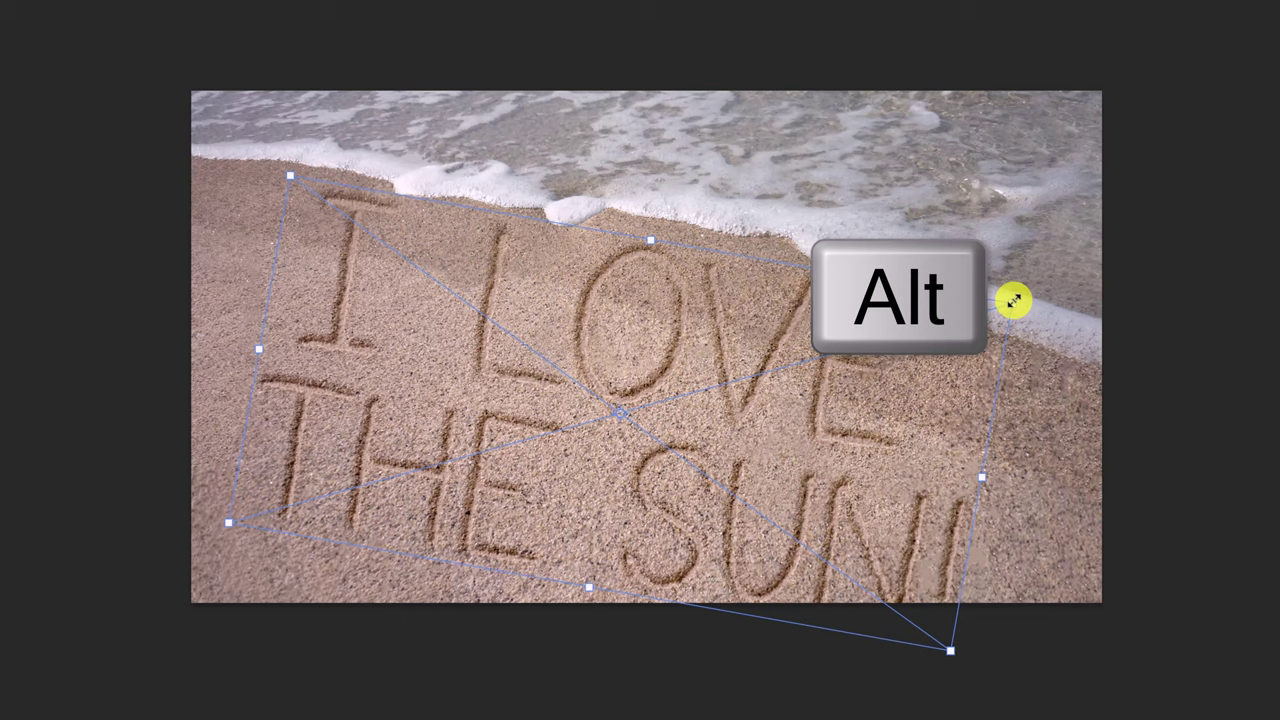
{"action": "left_click_drag", "start_coordinate": [1013, 300], "coordinate": [971, 316]}
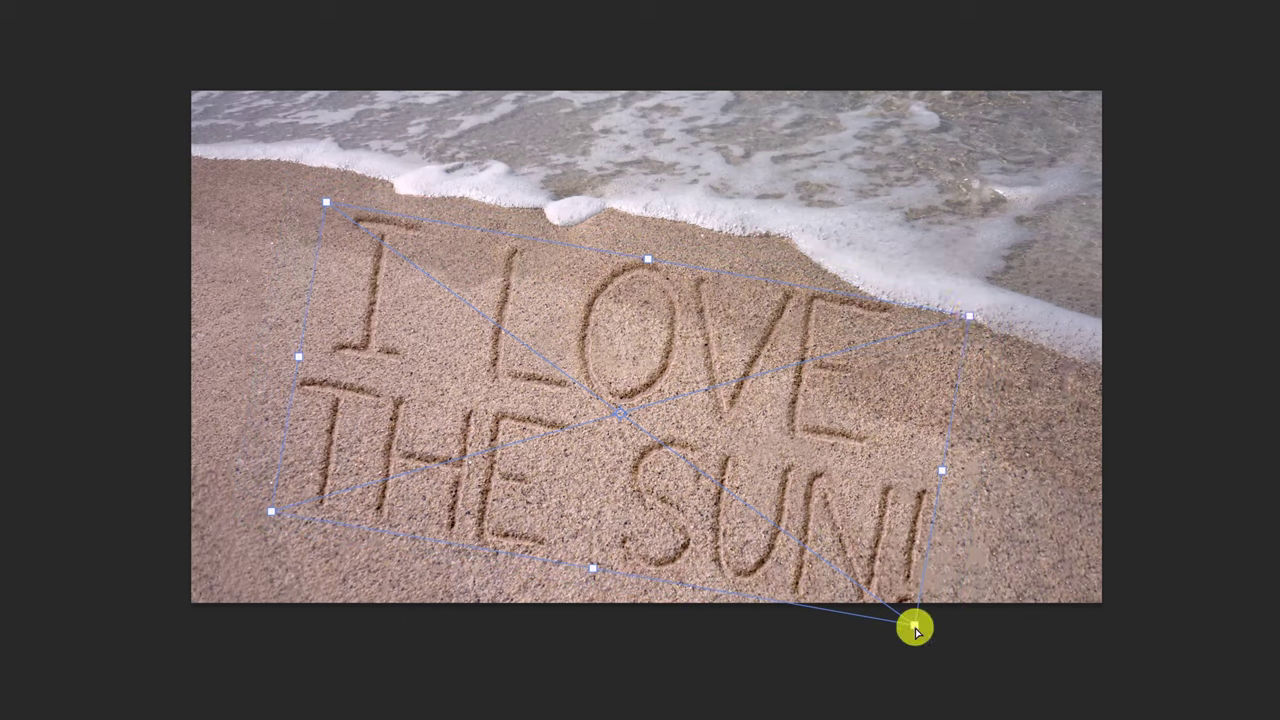
Distort the text by pulling the bottom-right corner outward and the bottom-left corner far left.
{"action": "key", "text": "ctrl"}
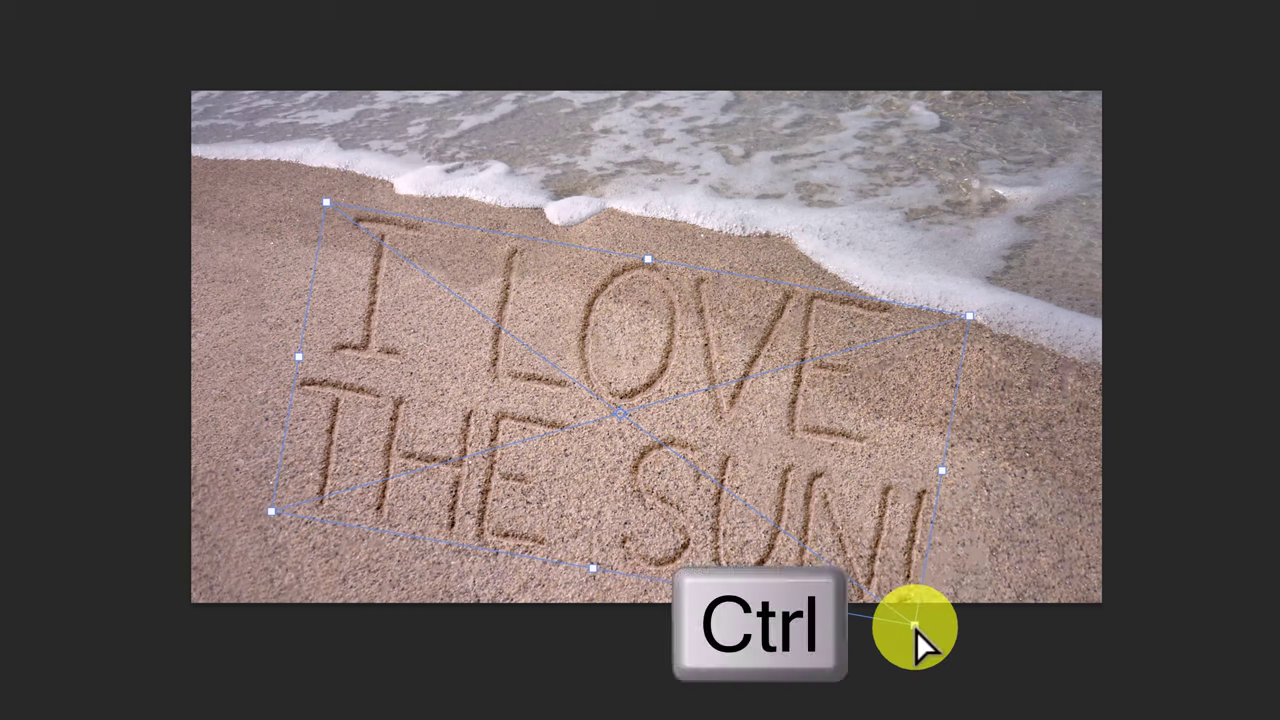
{"action": "left_click_drag", "start_coordinate": [914, 627], "coordinate": [1017, 618]}
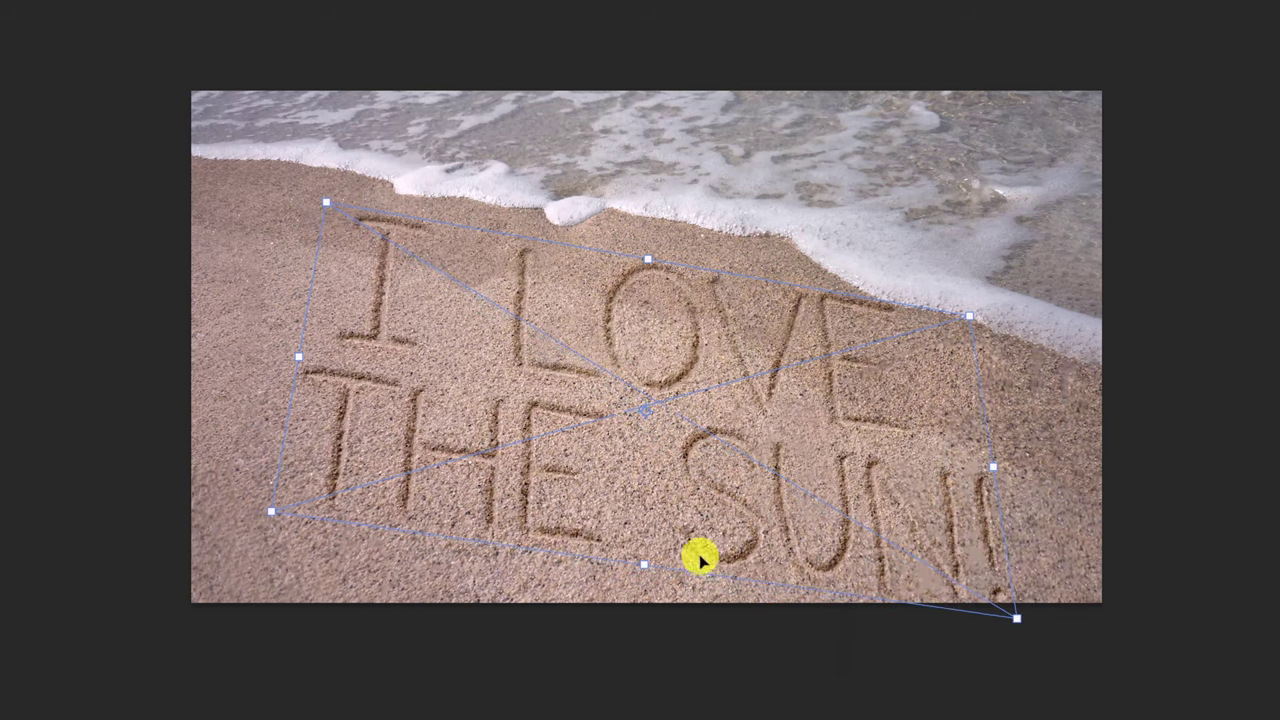
{"action": "key", "text": "ctrl"}
{"action": "left_click_drag", "start_coordinate": [271, 514], "coordinate": [74, 398]}
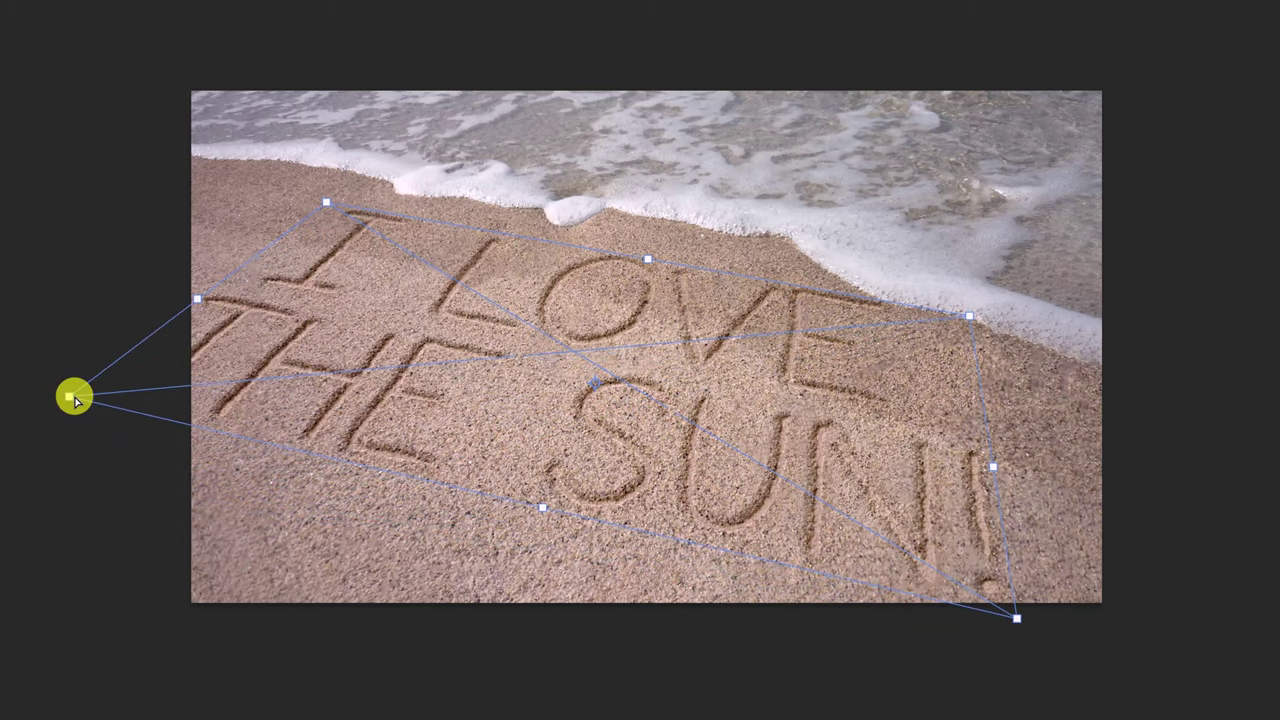
Refine the perspective by lowering the bottom edge, adjusting corners, and slightly enlarging the text.
{"action": "left_click", "coordinate": [543, 510]}
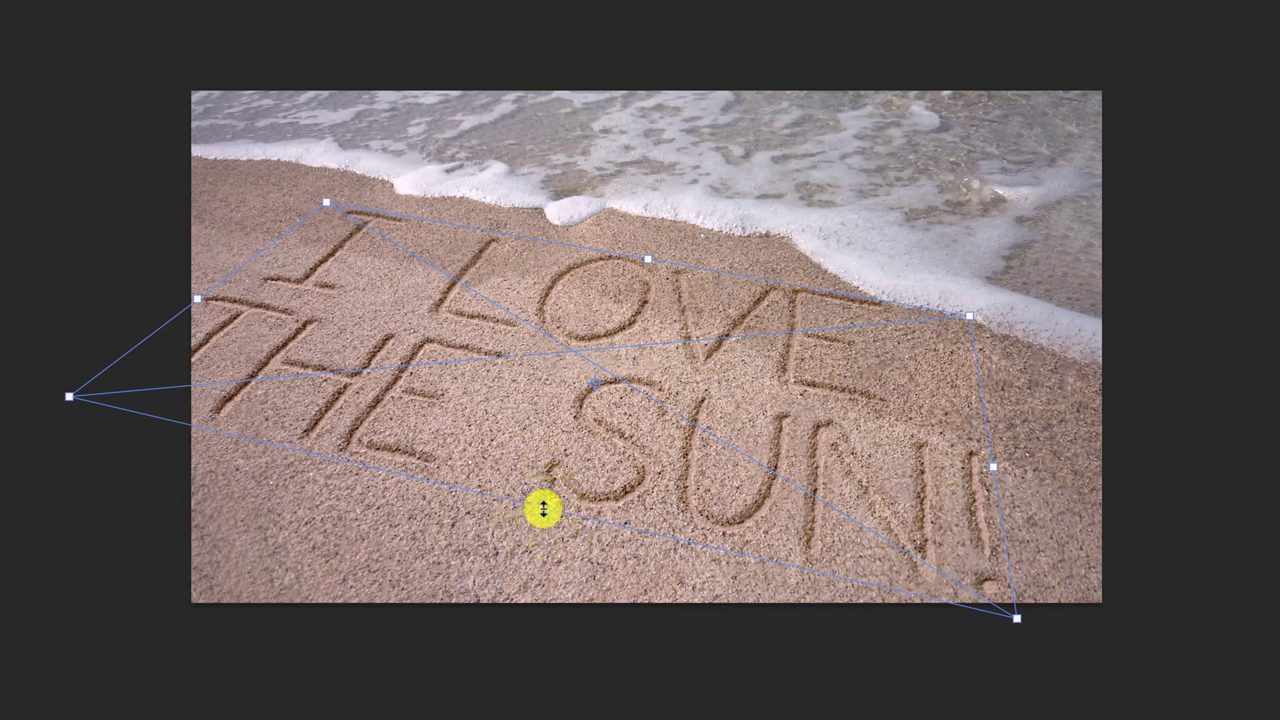
{"action": "key", "text": "shift"}
{"action": "left_click_drag", "start_coordinate": [543, 510], "coordinate": [522, 541]}
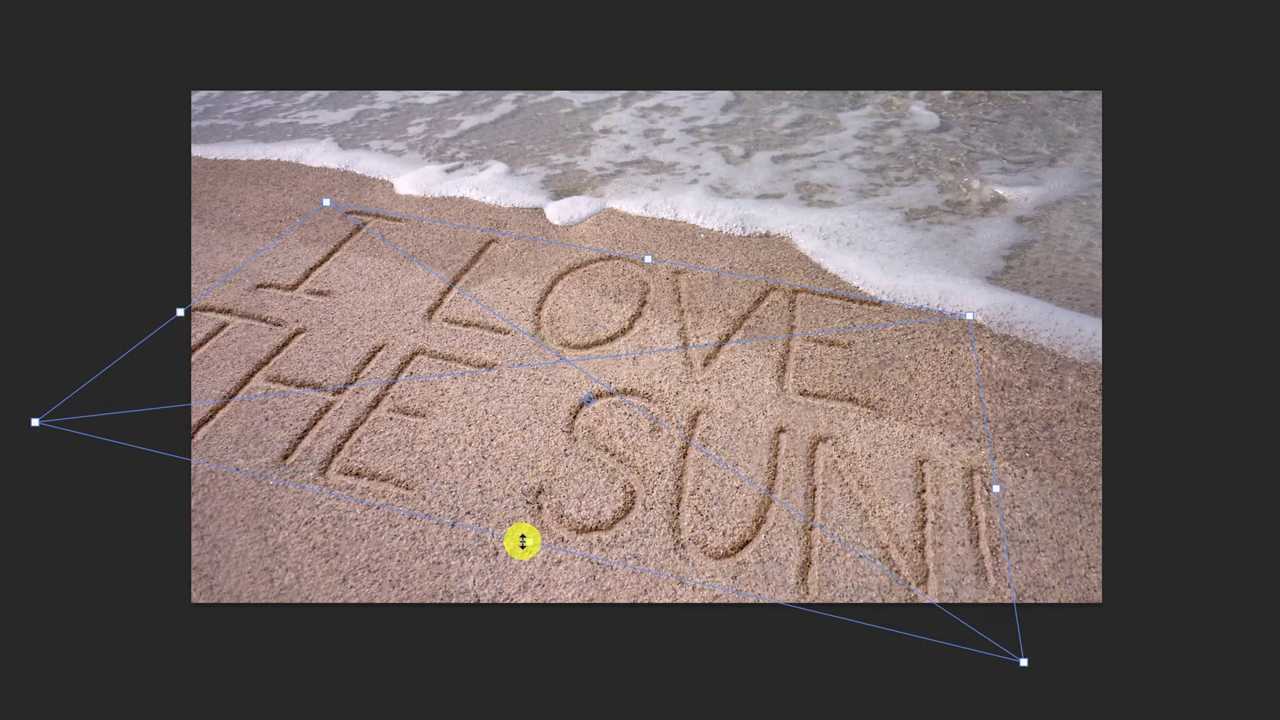
{"action": "left_click_drag", "start_coordinate": [1021, 662], "coordinate": [978, 630]}
{"action": "left_click_drag", "start_coordinate": [674, 523], "coordinate": [680, 480]}
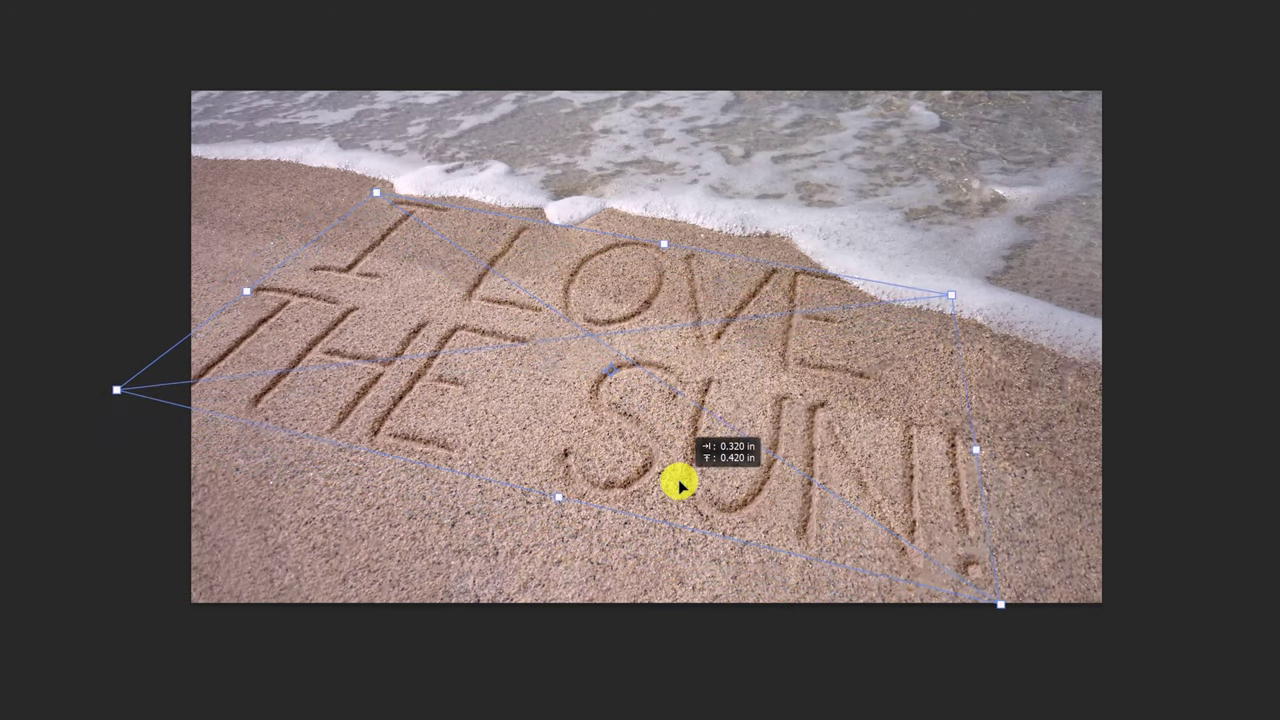
{"action": "left_click_drag", "start_coordinate": [116, 390], "coordinate": [110, 373]}
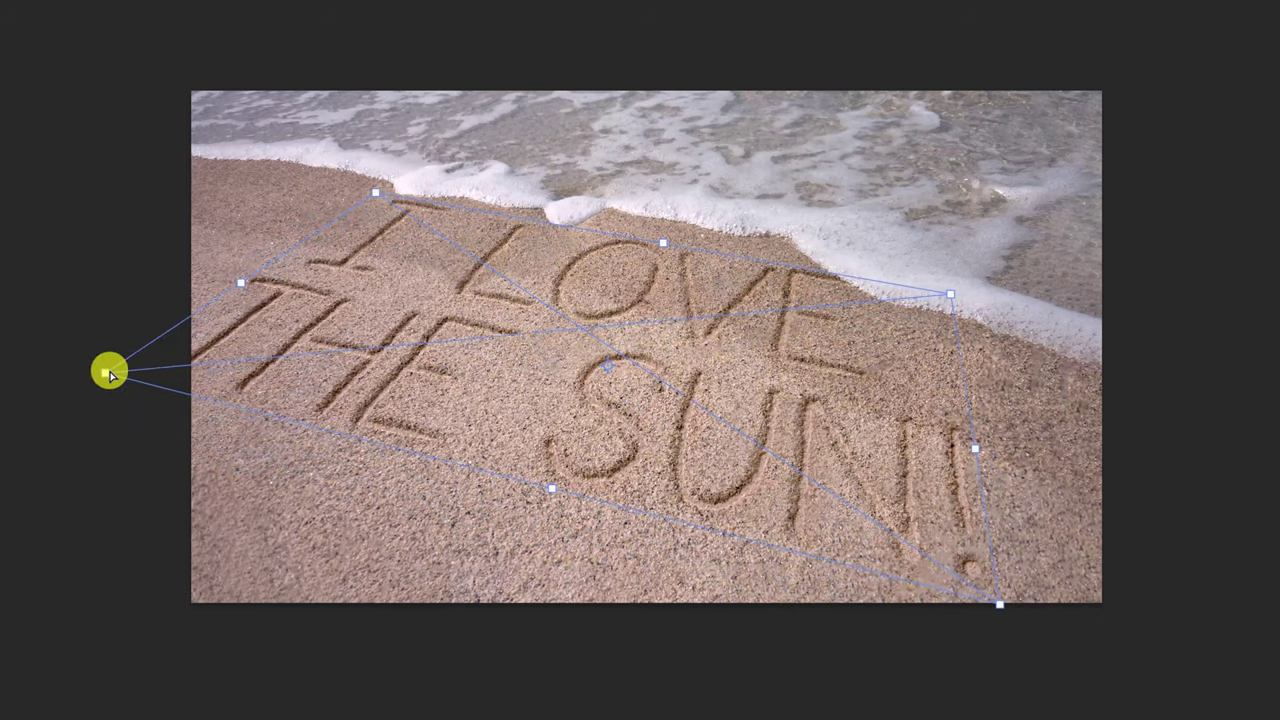
{"action": "left_click_drag", "start_coordinate": [545, 496], "coordinate": [545, 500]}
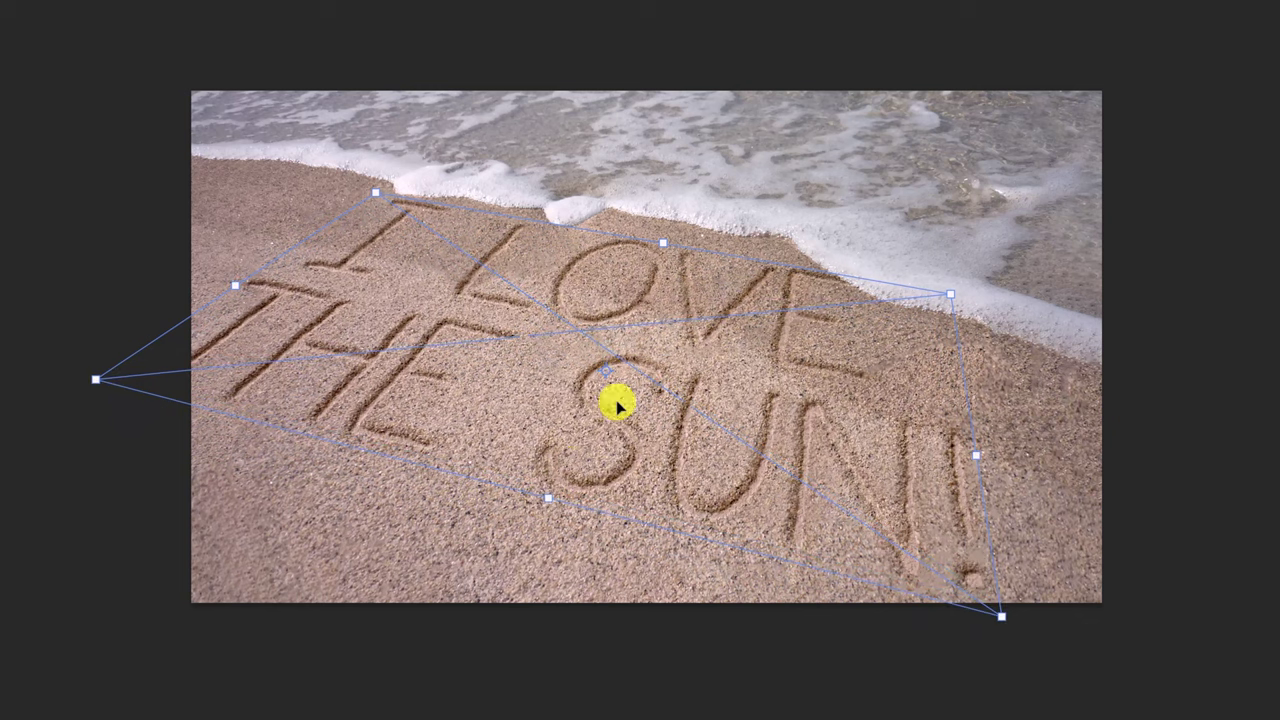